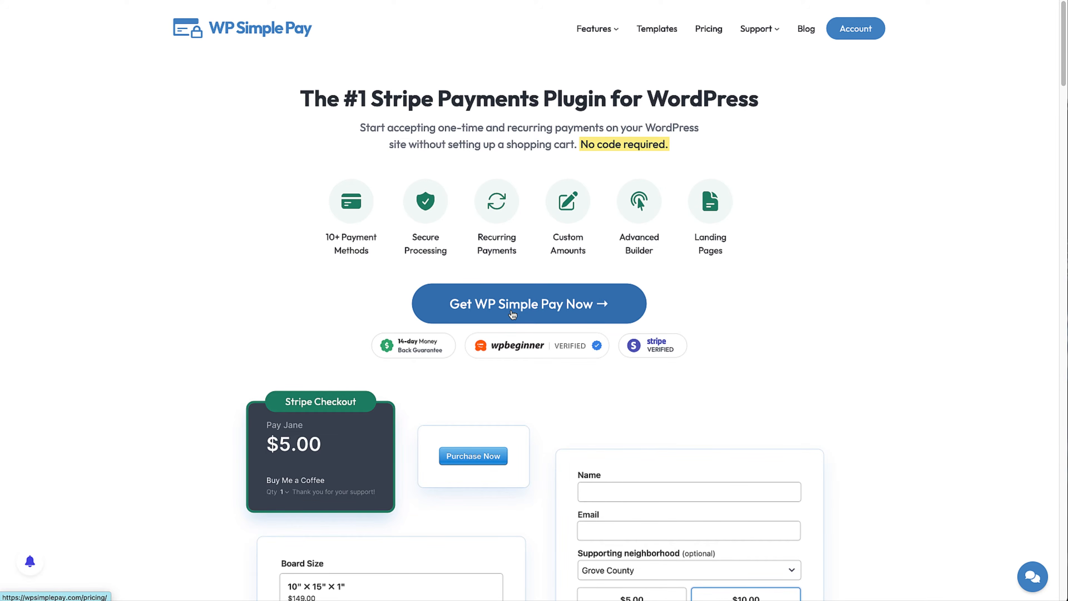
Step: Open the WP Simple Pay pricing page and compare the features of the Elite, Professional, Plus and Personal plans
left_click(512, 315)
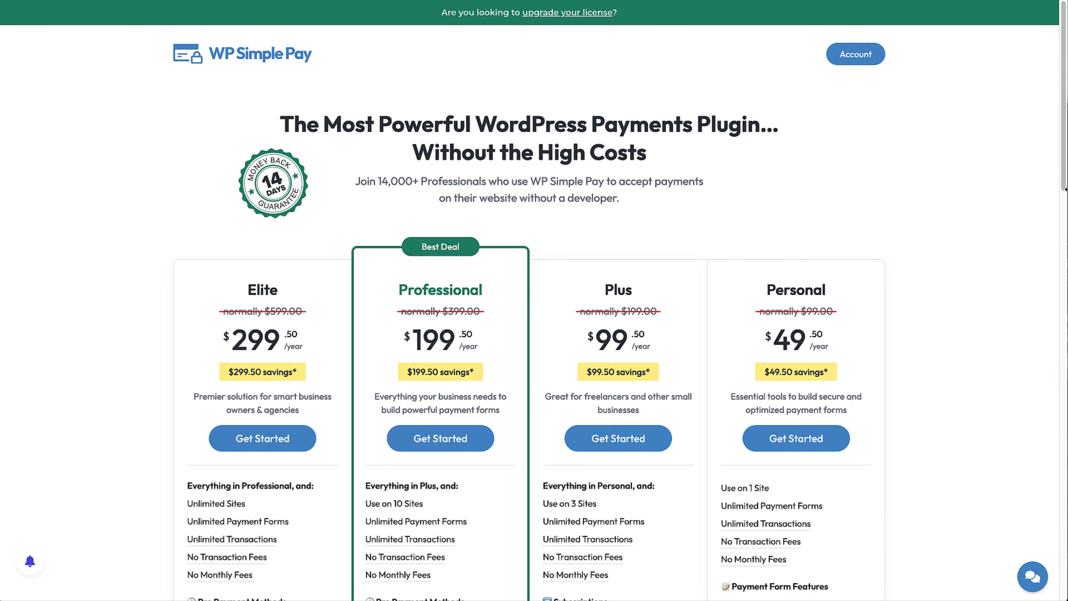
left_click_drag(1066, 180, 1045, 294)
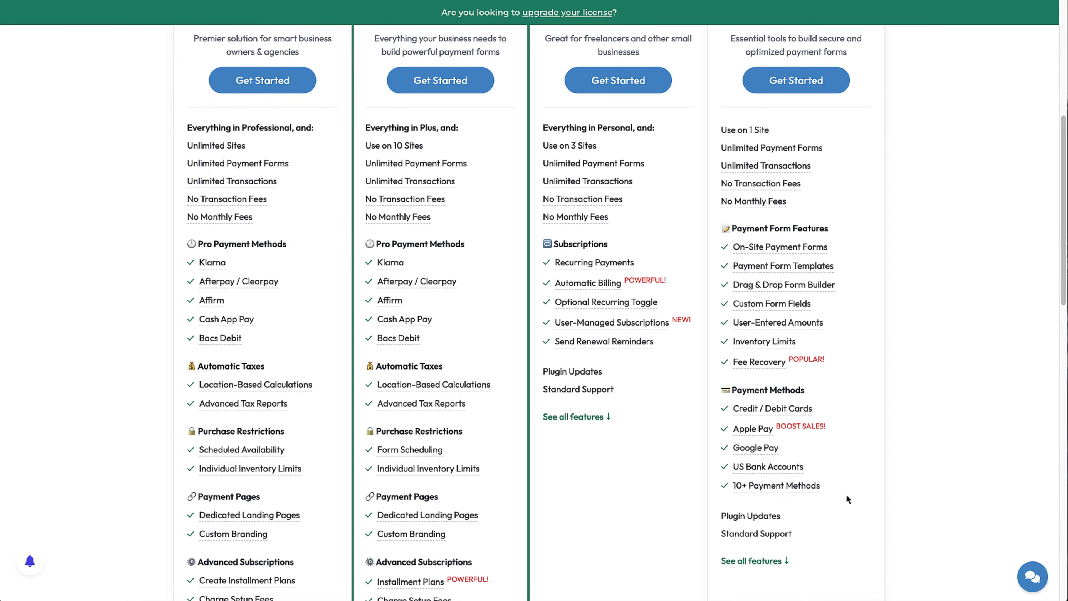
scroll(699, 361, "up", 5)
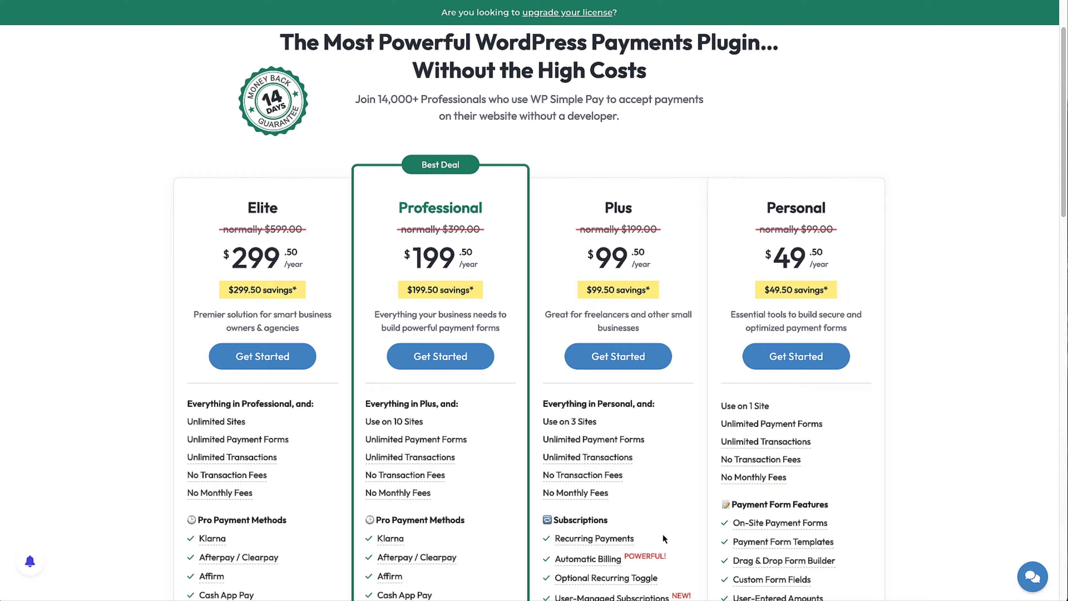
left_click_drag(1065, 198, 1064, 245)
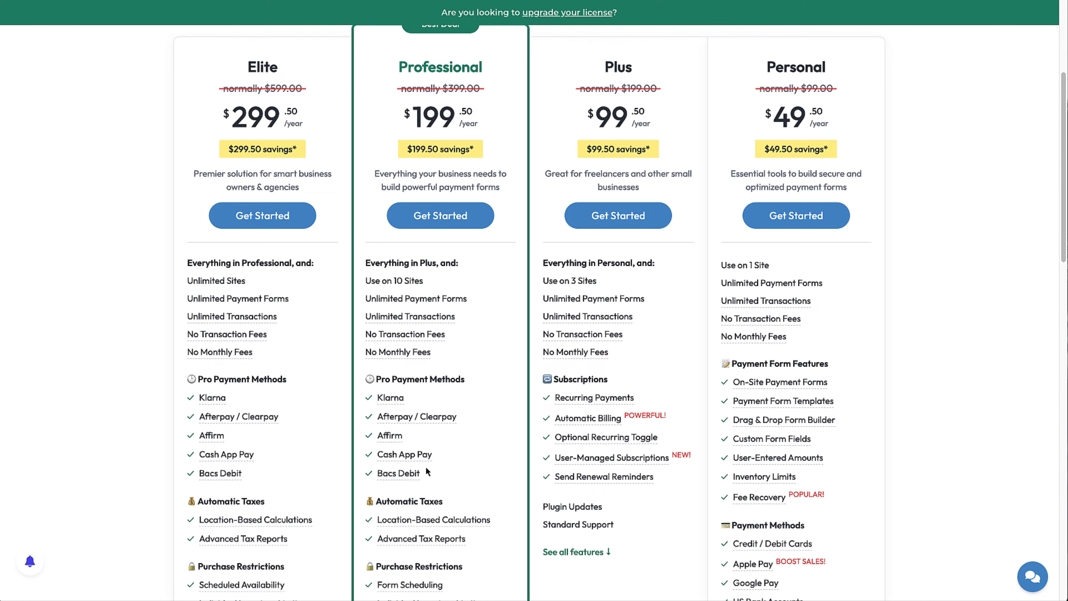
left_click_drag(1063, 228, 1052, 161)
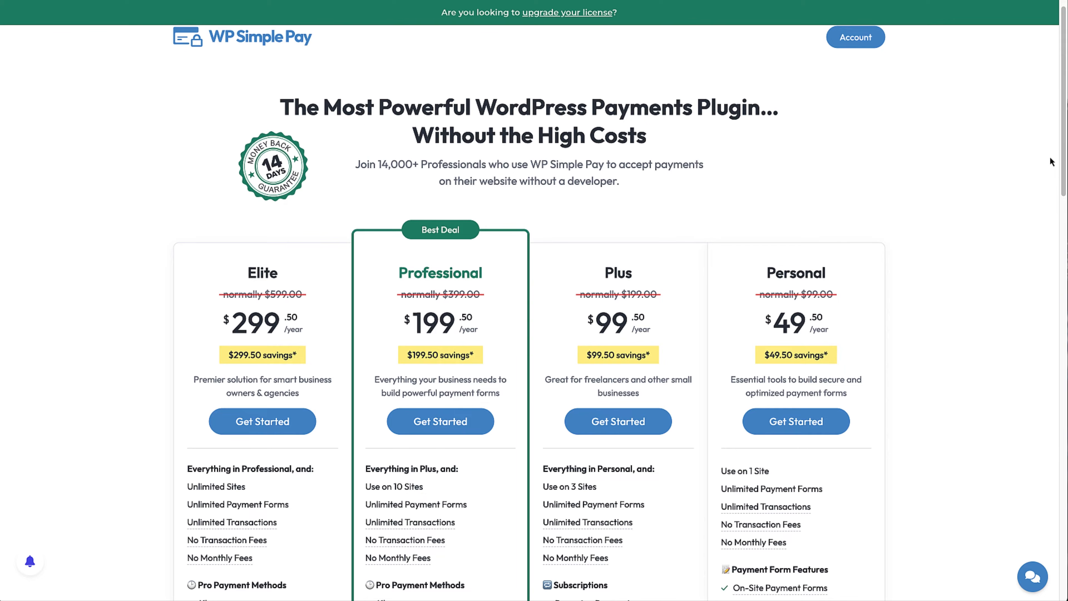
scroll(1063, 164, "up", 1)
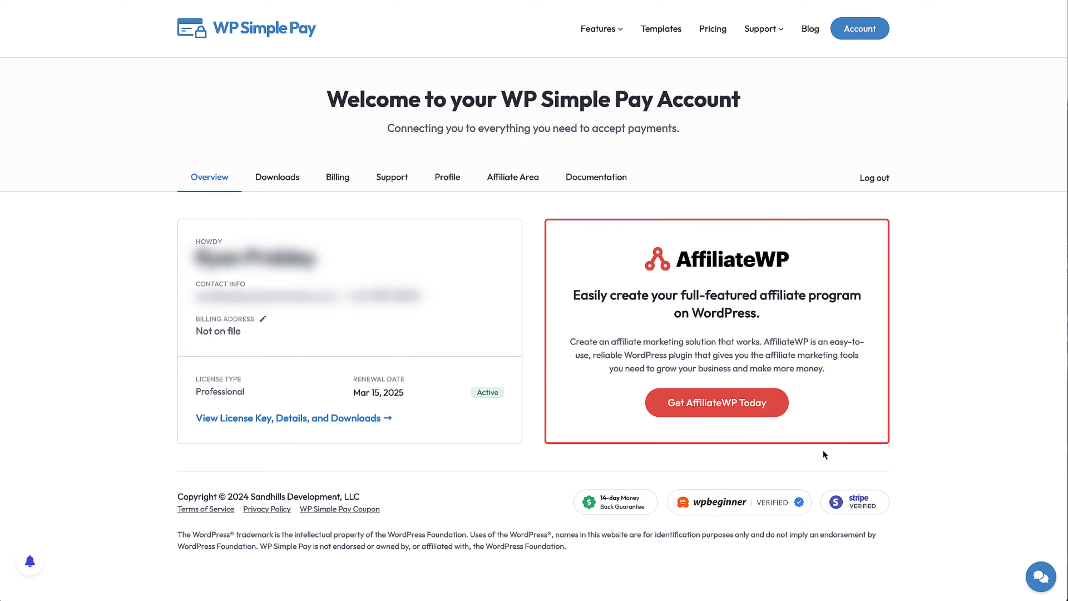
Step: Open the downloads area of the WP Simple Pay account and copy the license key
left_click(299, 189)
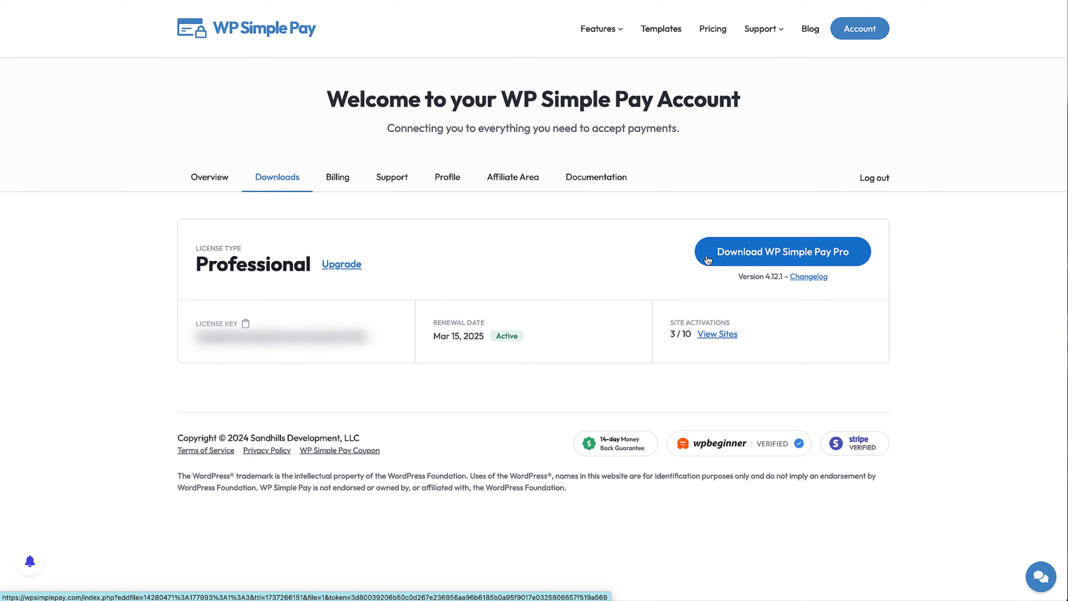
left_click(246, 324)
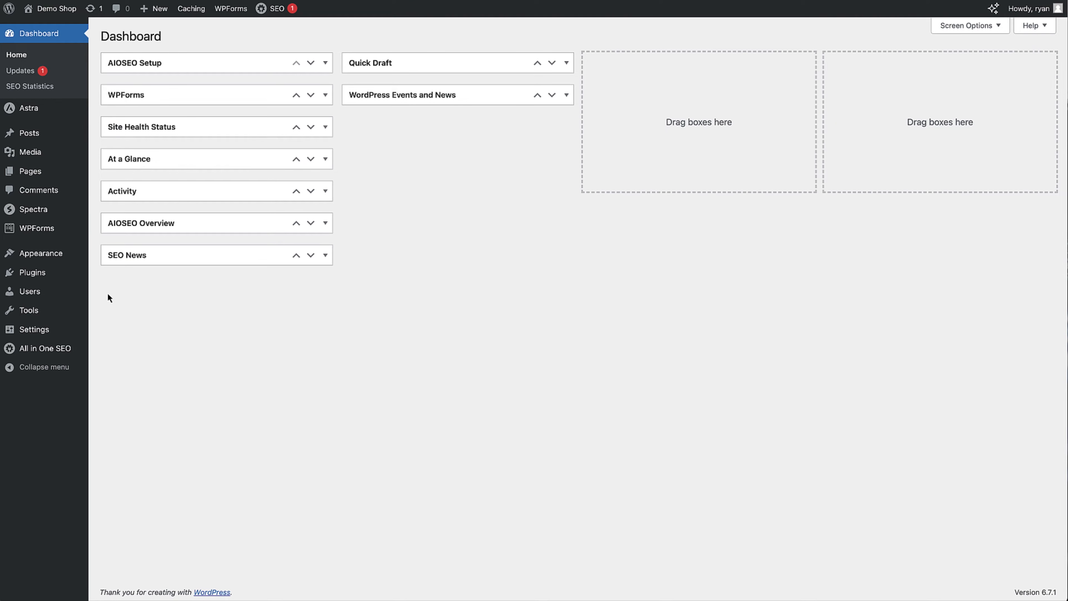
Step: Install the plugin from wp-simple-pay-pro-4.12.1.zip on the WordPress site and activate it
mouse_move(69, 280)
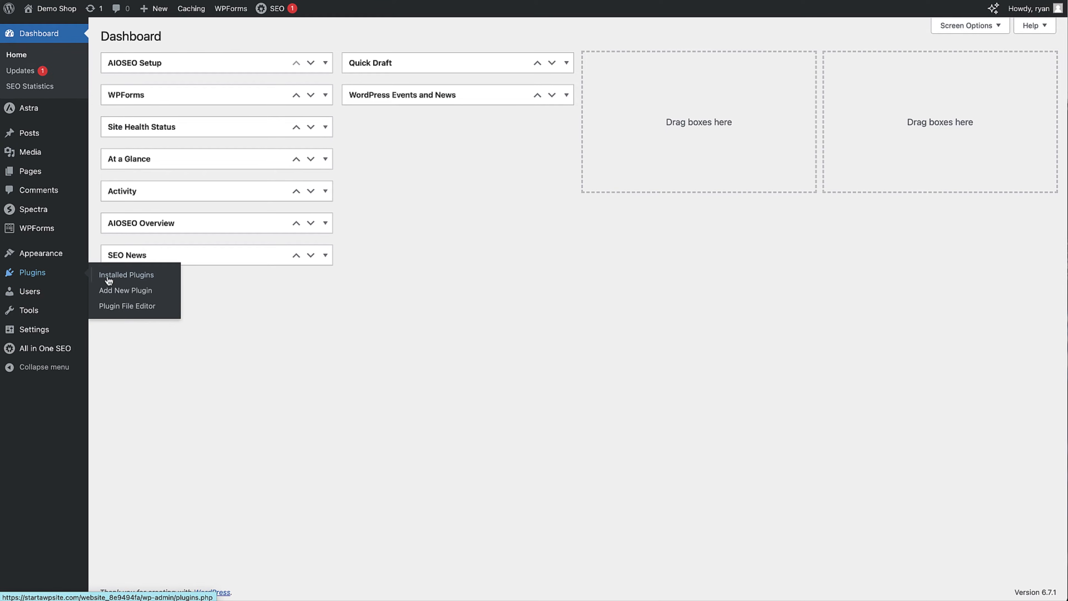
left_click(110, 291)
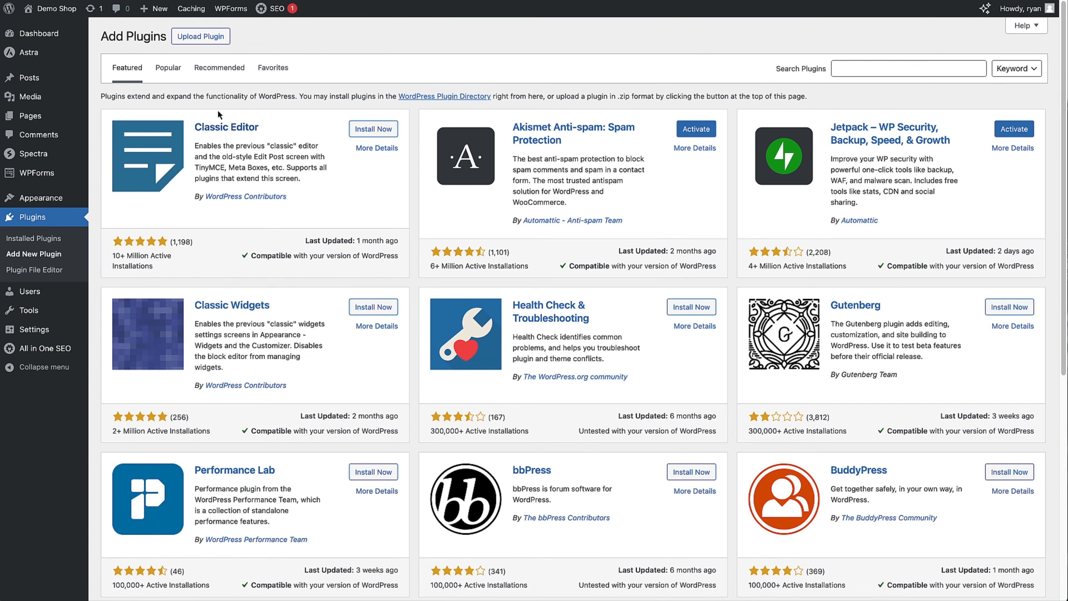
left_click(195, 42)
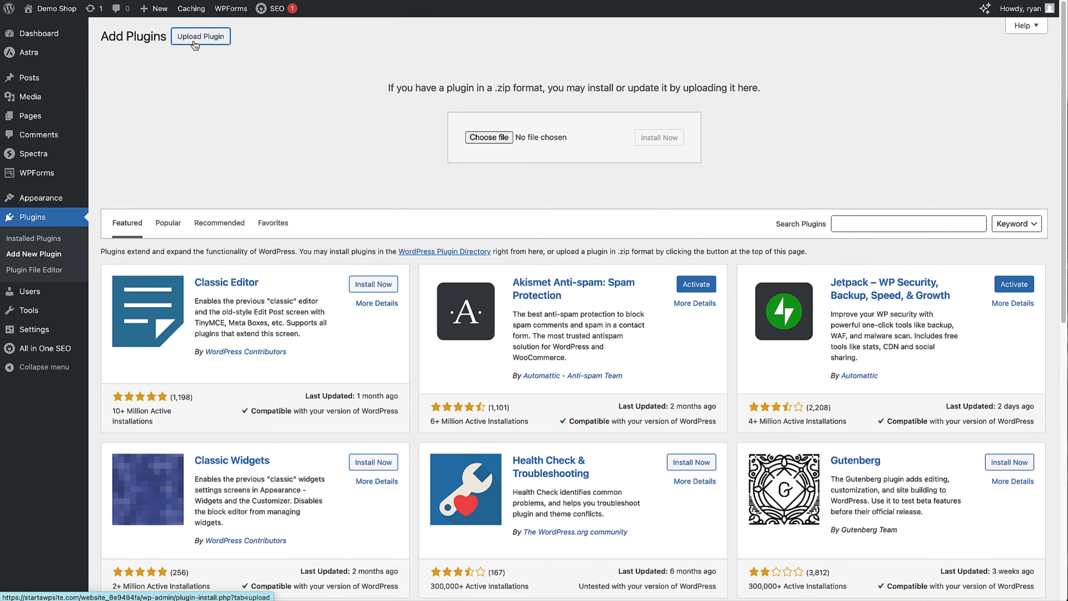
left_click(469, 141)
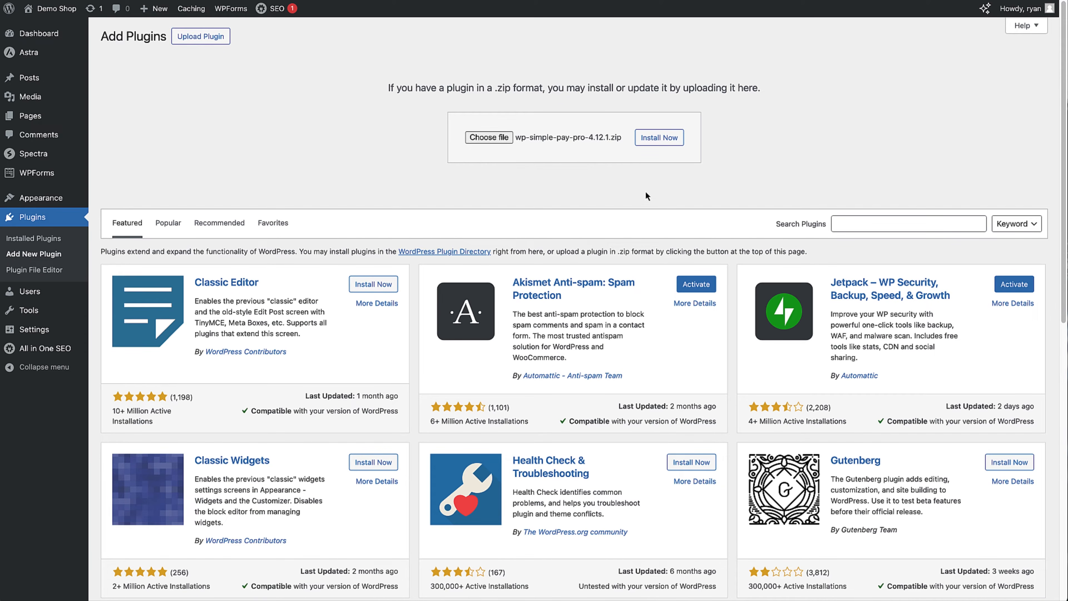
left_click(658, 139)
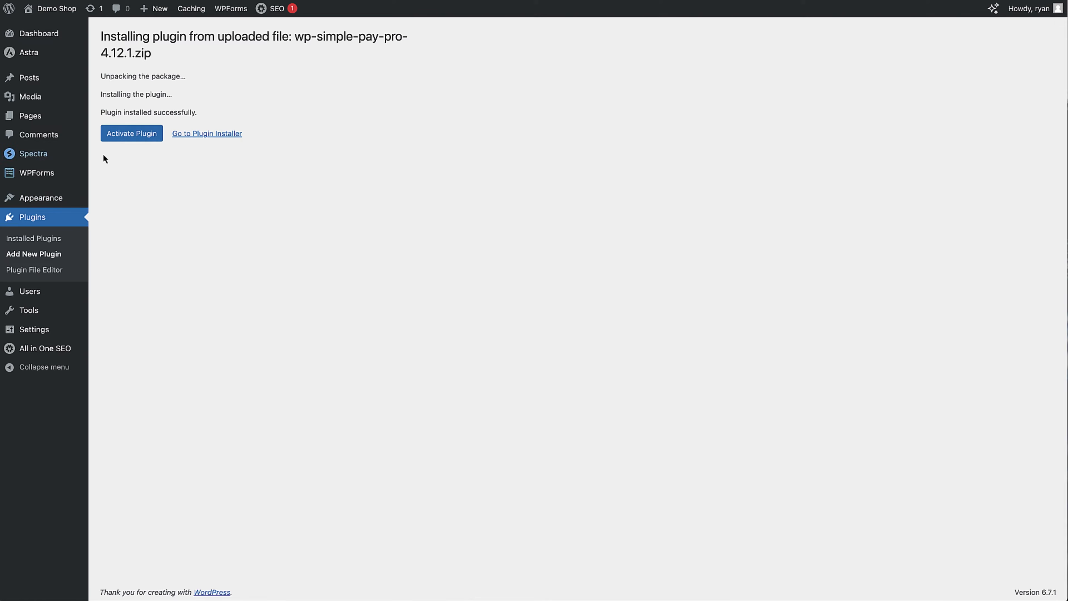
left_click(130, 135)
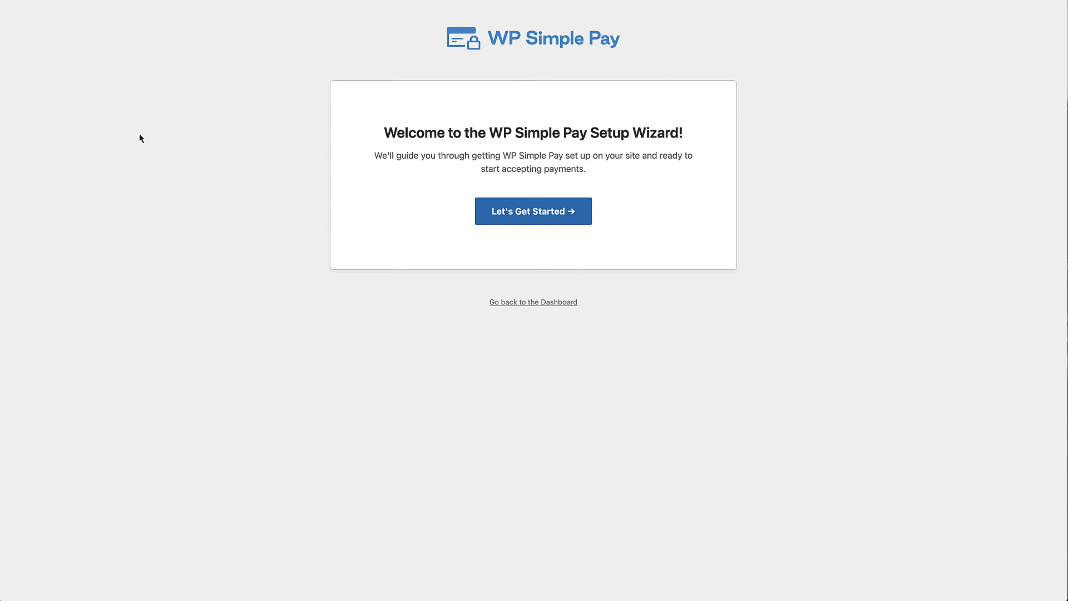
Step: Start the WP Simple Pay setup wizard and activate the plugin by pasting the license key
left_click(557, 223)
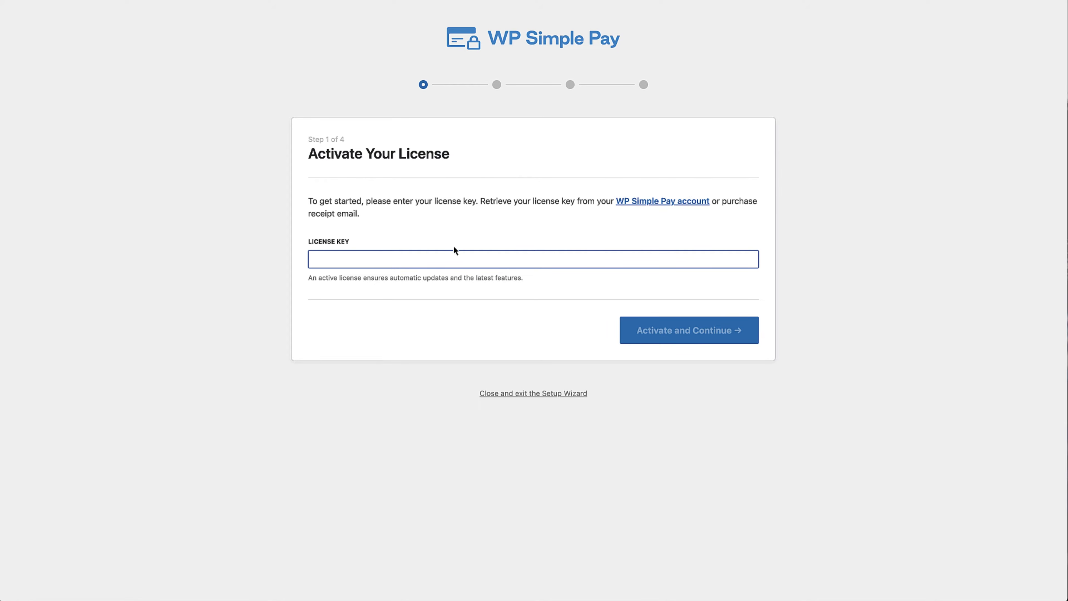
key("super+v")
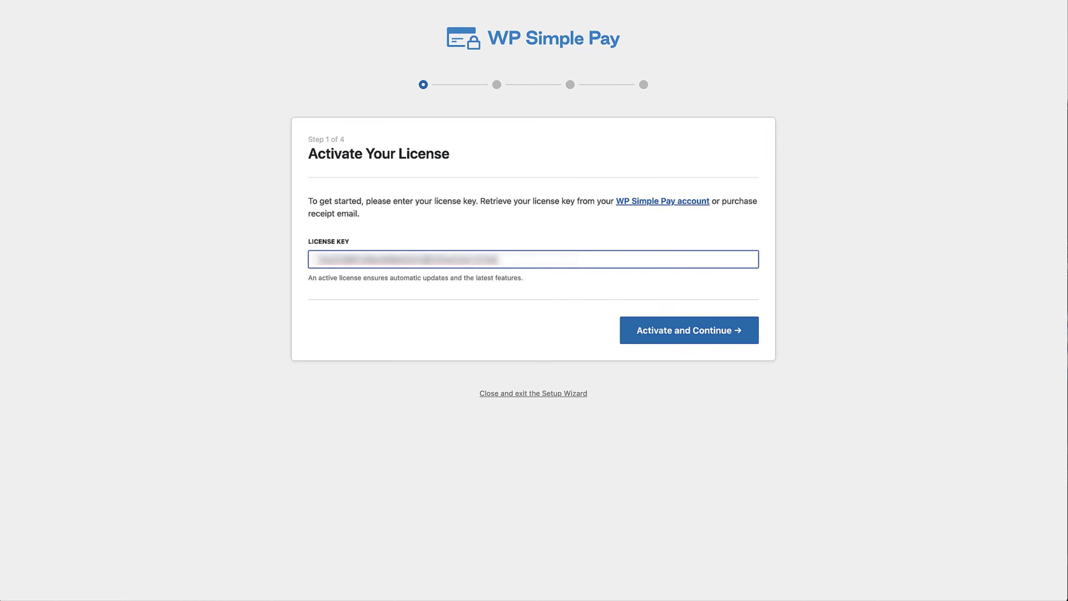
left_click(660, 340)
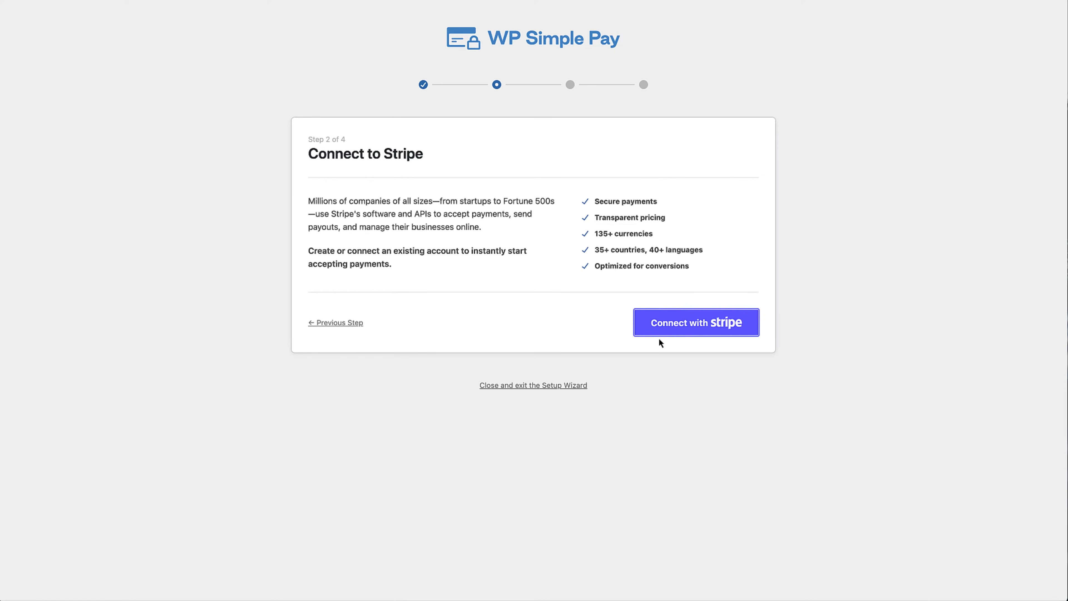
Step: Connect Stripe in test mode, skipping its account form, and finish the setup wizard with all four email notifications enabled
left_click(702, 331)
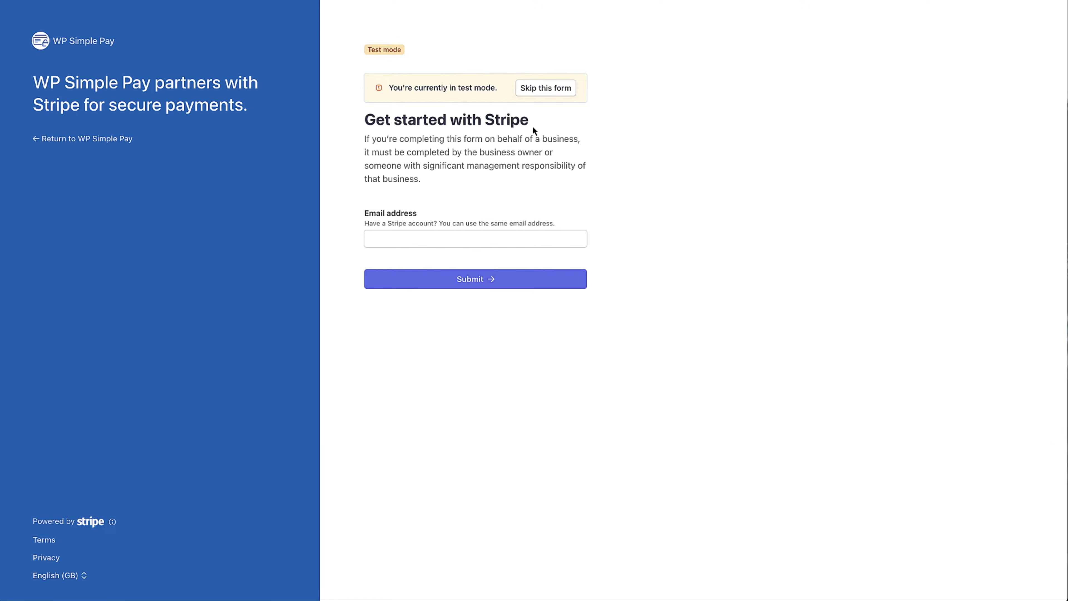
left_click(532, 93)
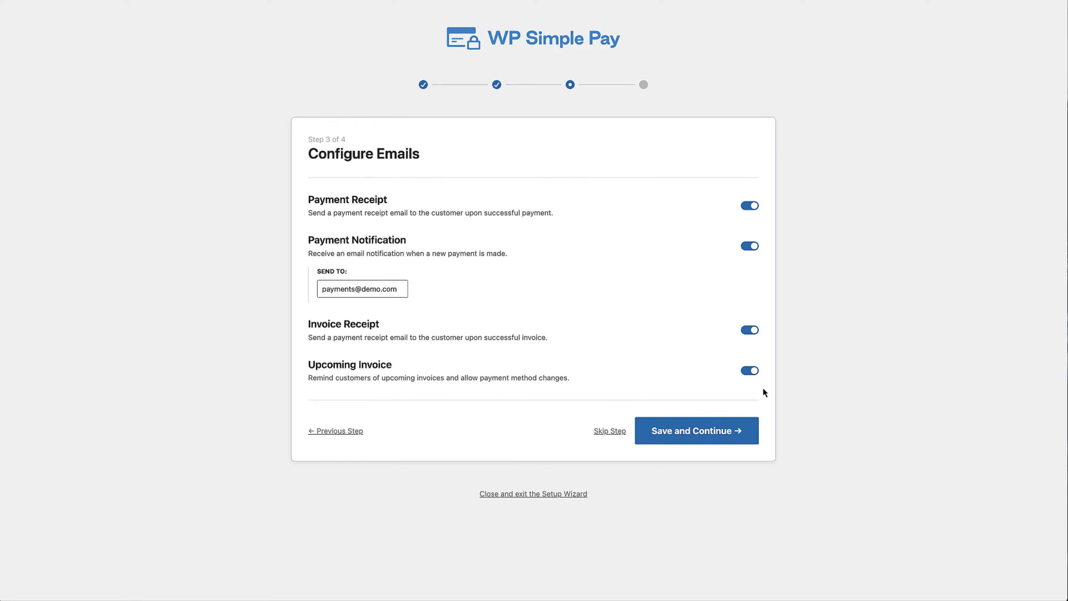
left_click(723, 440)
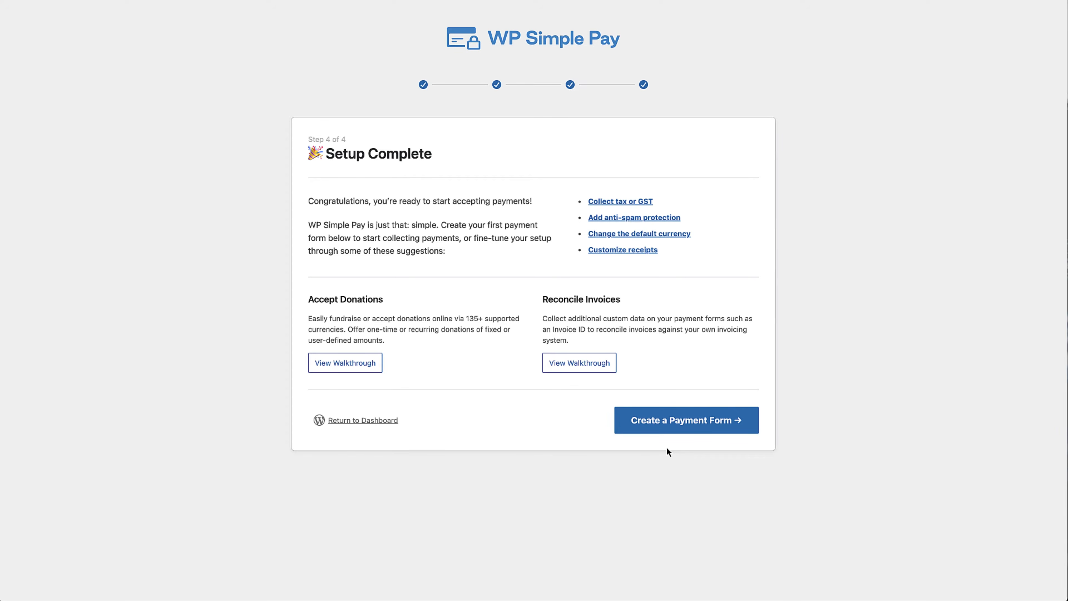
left_click(354, 421)
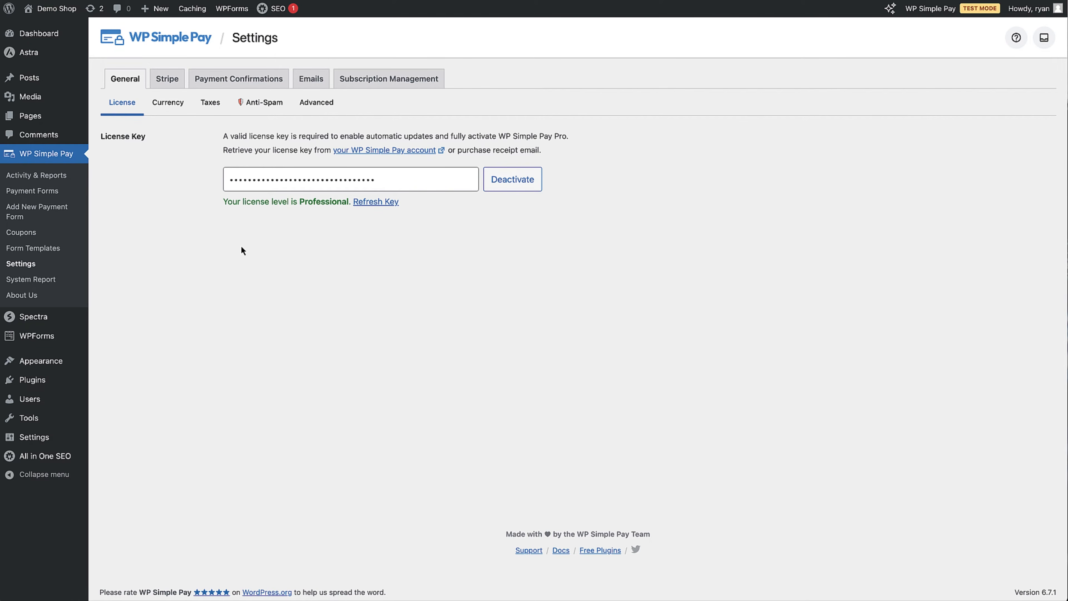
Step: Check the available default currencies in WP Simple Pay's general currency settings
left_click(179, 107)
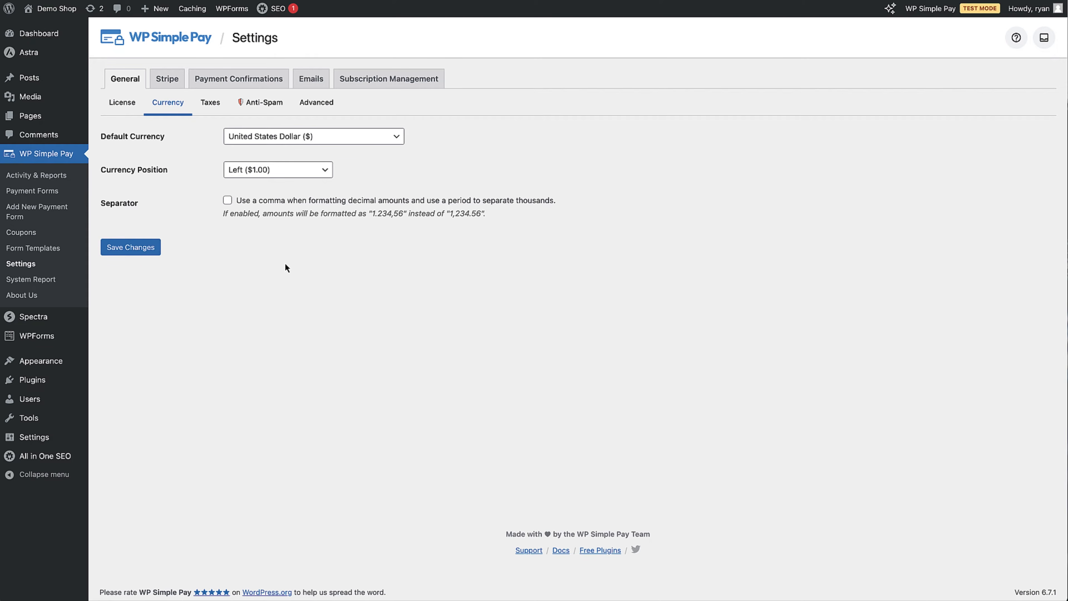
left_click(398, 140)
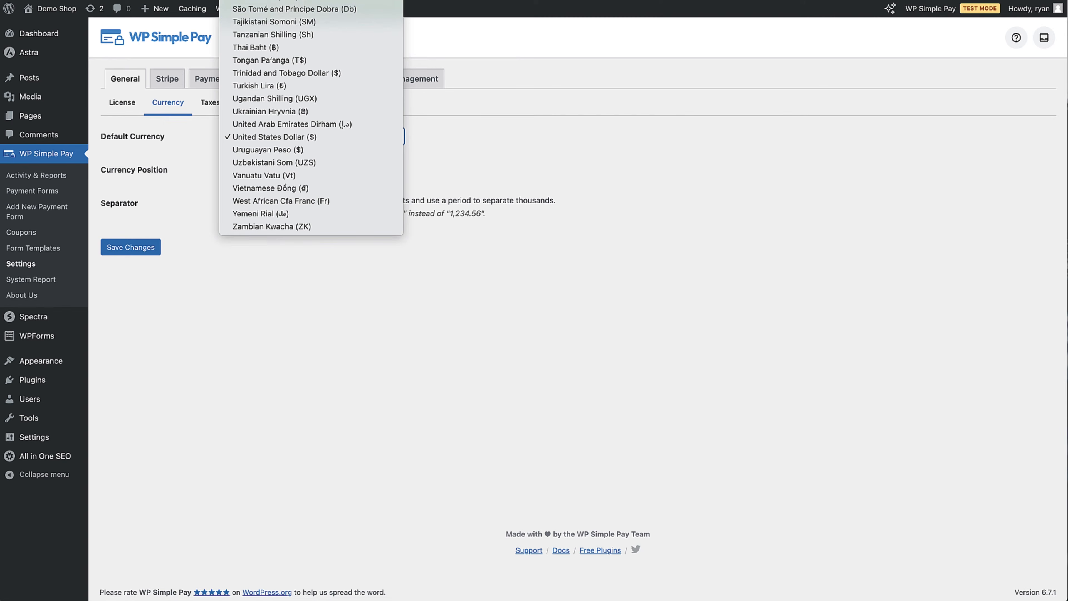
left_click(446, 157)
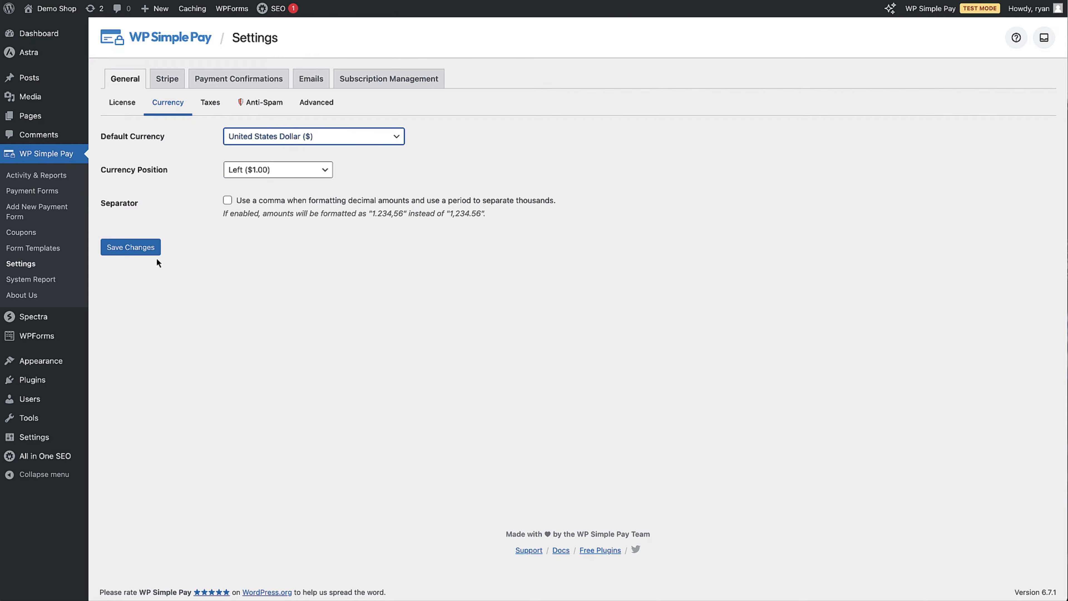
Step: Enable global tax rates, add a 20% exclusive rate named Sales tax, and save the tax settings
left_click(212, 103)
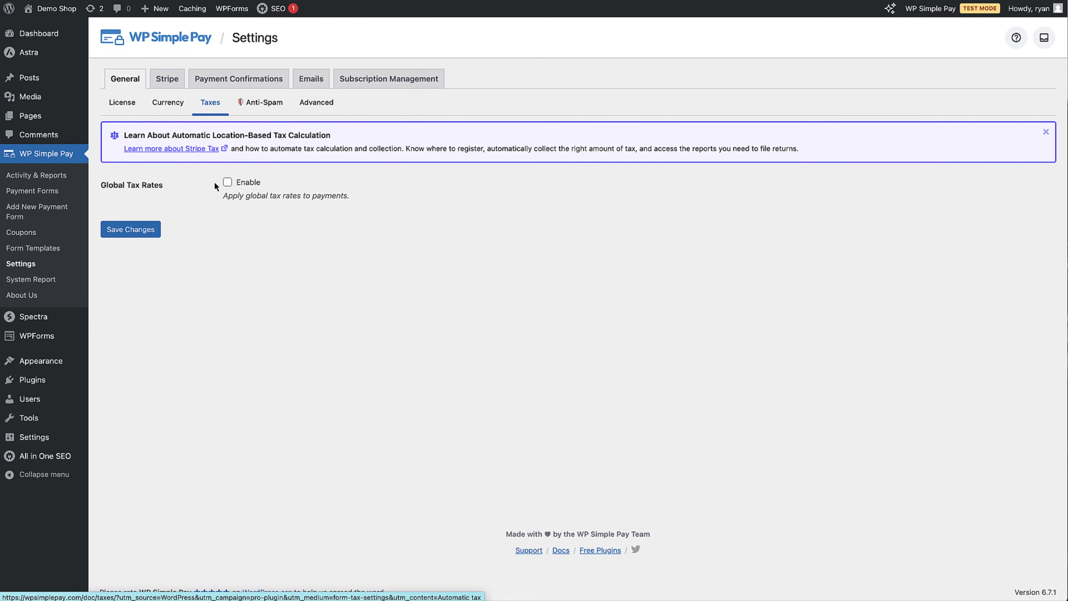
left_click(227, 182)
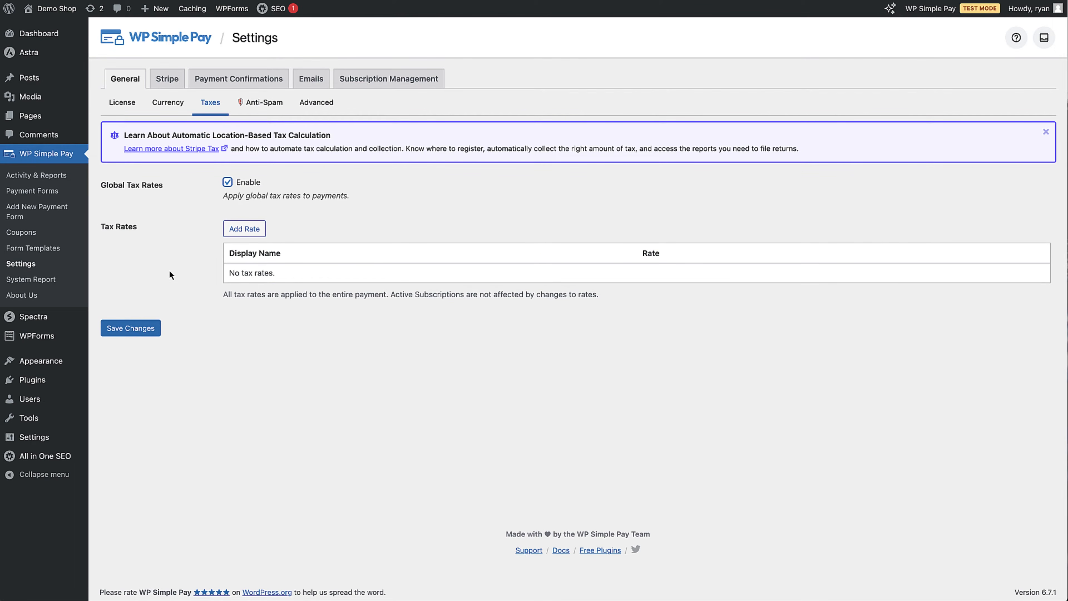
left_click(262, 235)
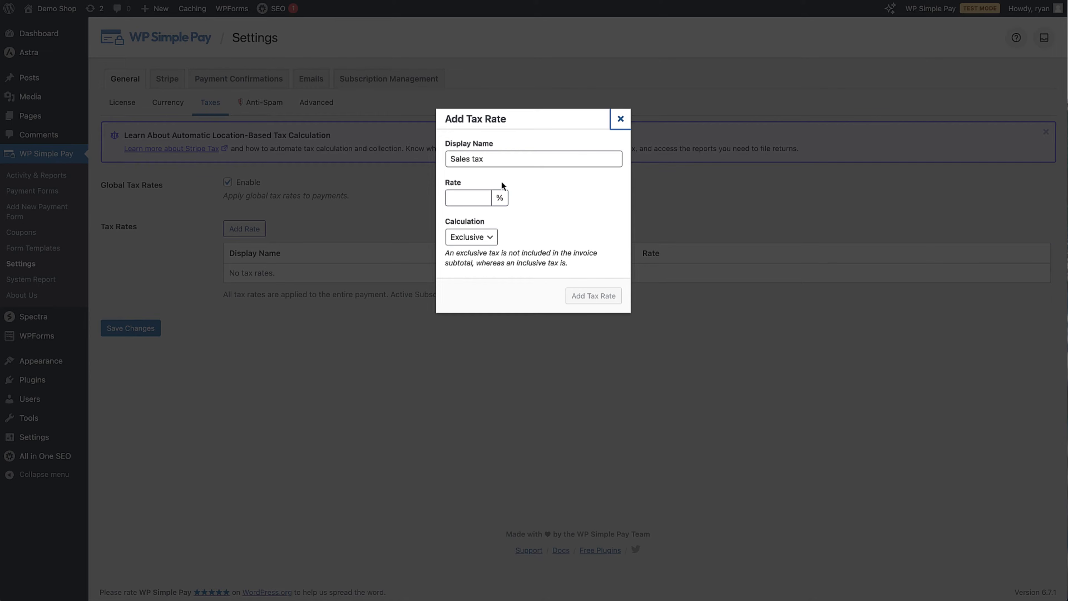
left_click(493, 158)
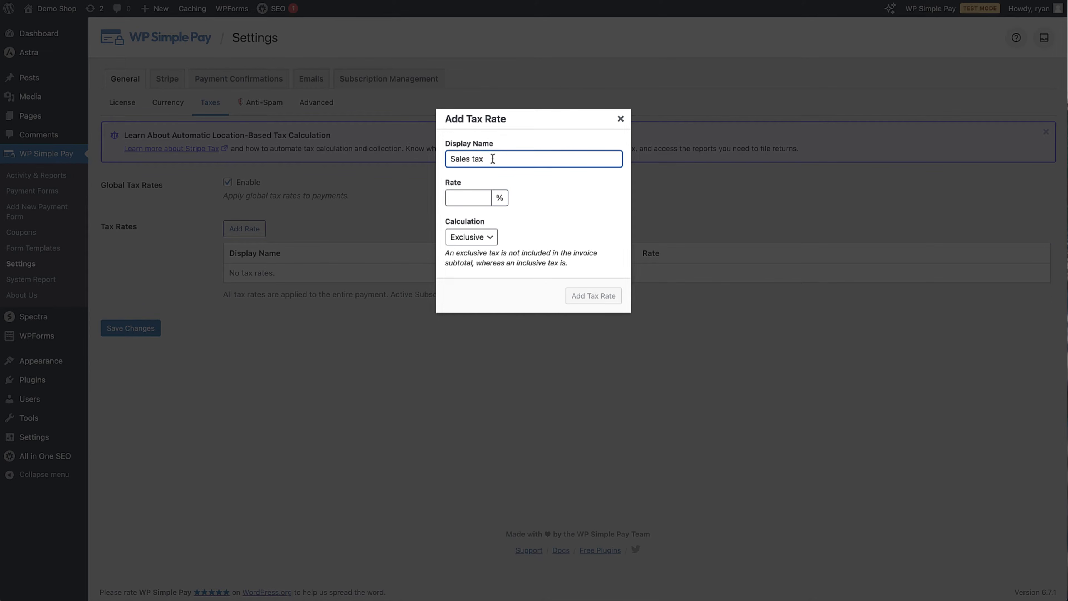
left_click(466, 203)
type("20")
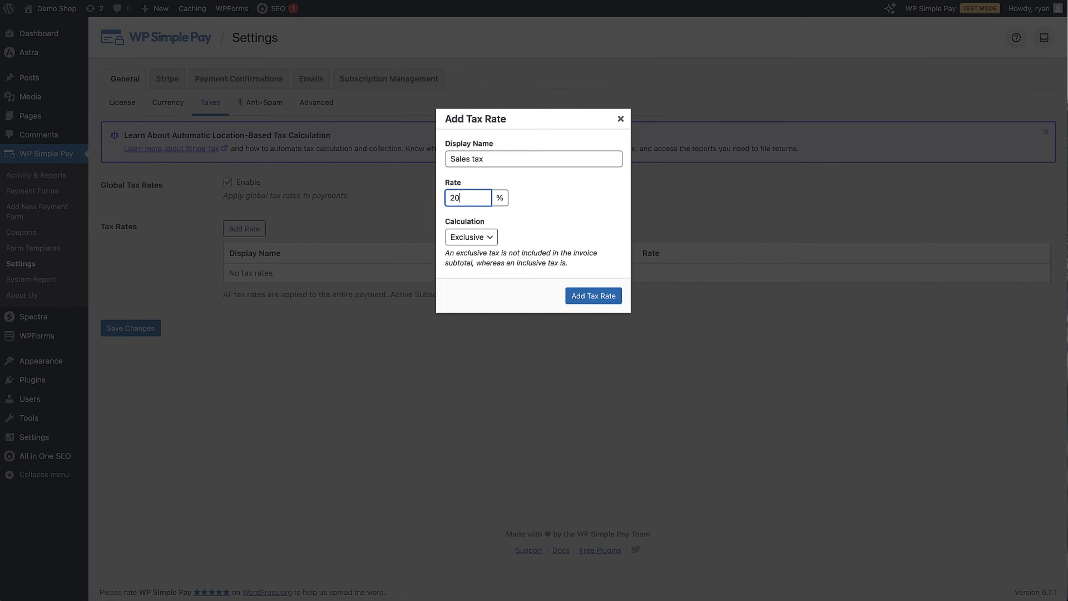
left_click(492, 238)
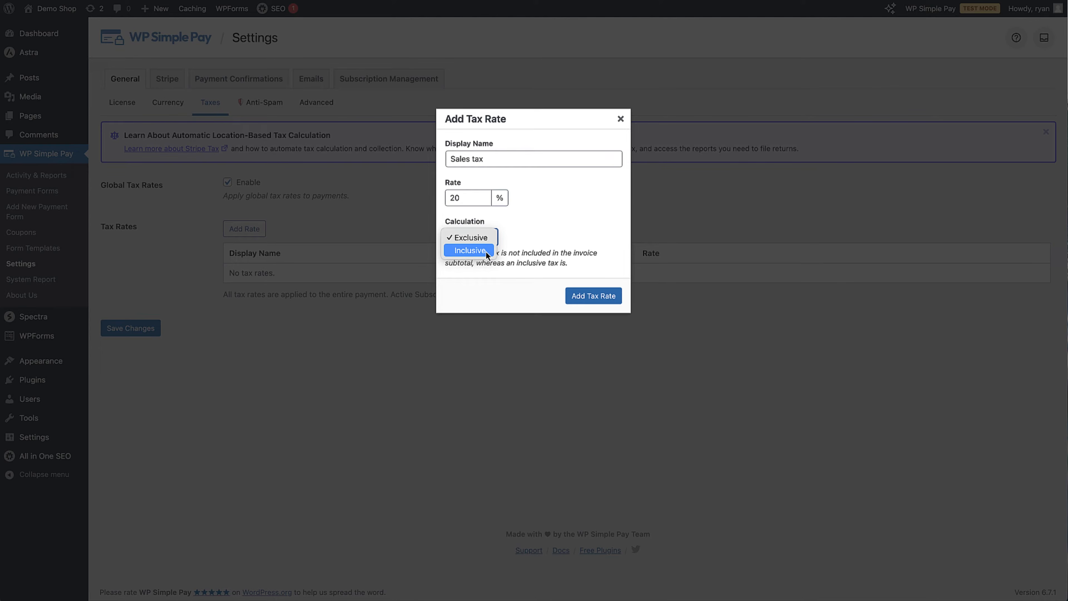
left_click(545, 236)
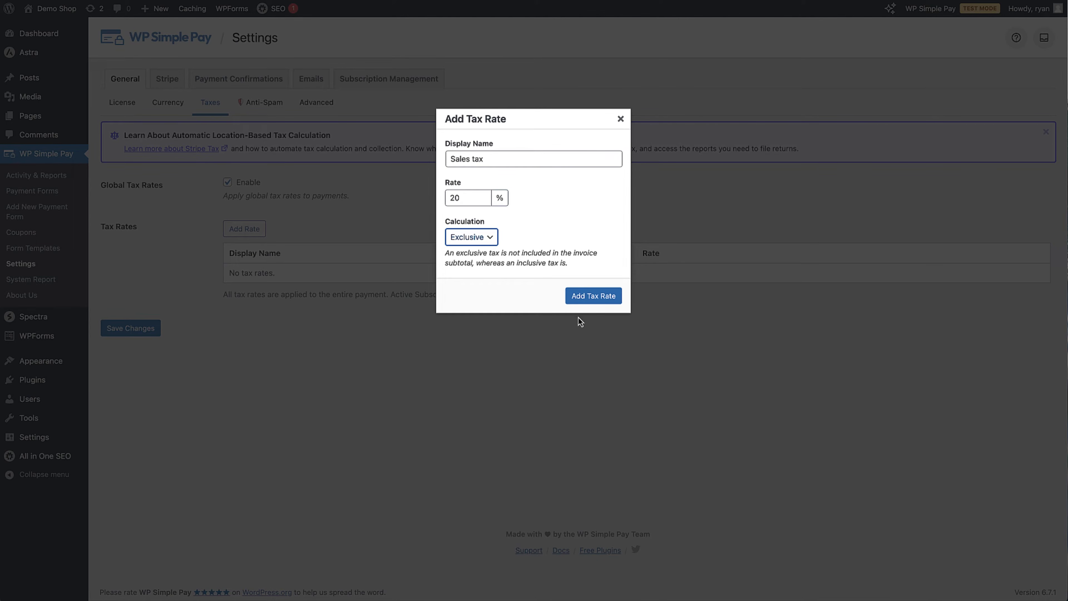
left_click(590, 297)
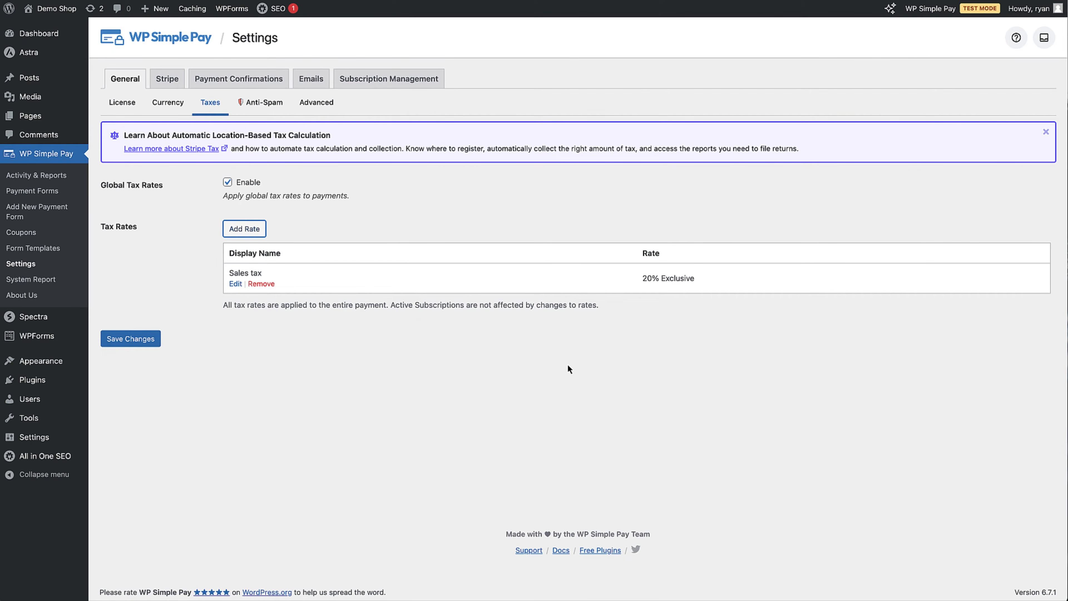
left_click(141, 348)
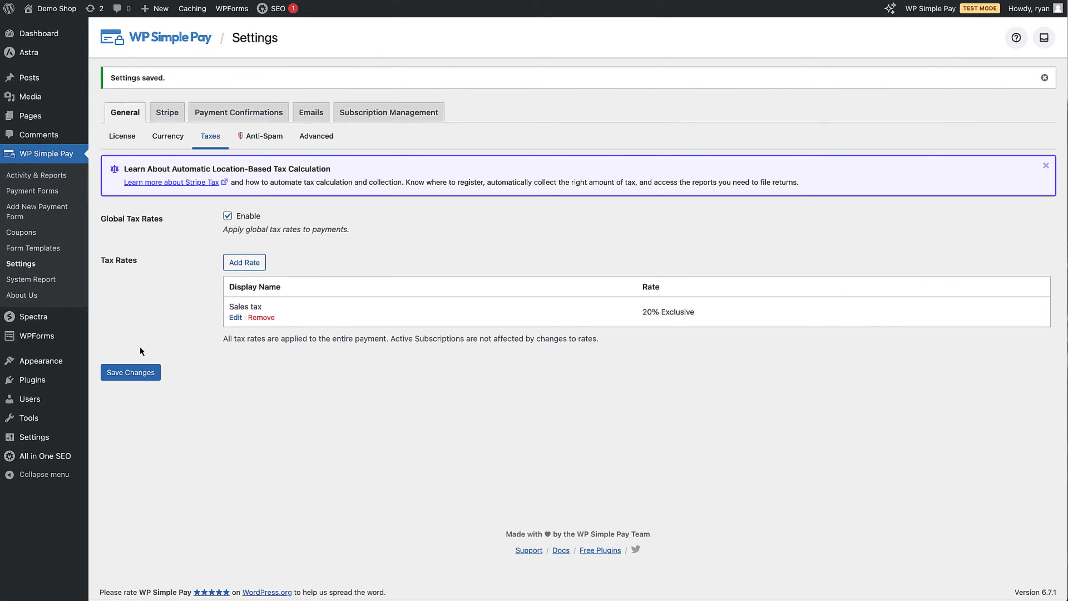
Step: Review the CAPTCHA and email verification options in the anti-spam settings and the payment confirmation page assignments
left_click(269, 145)
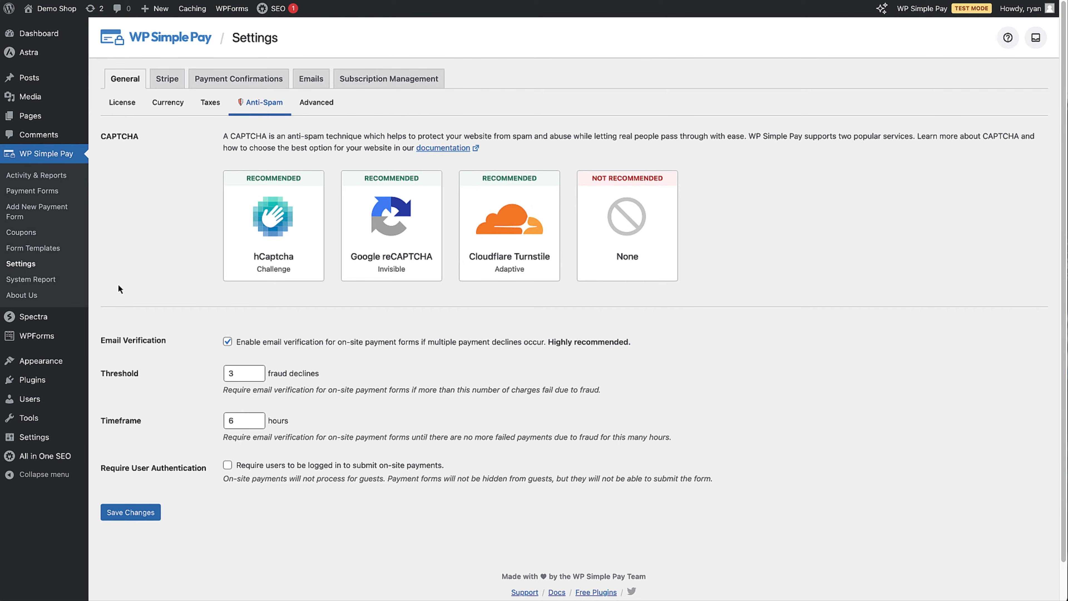
left_click(215, 84)
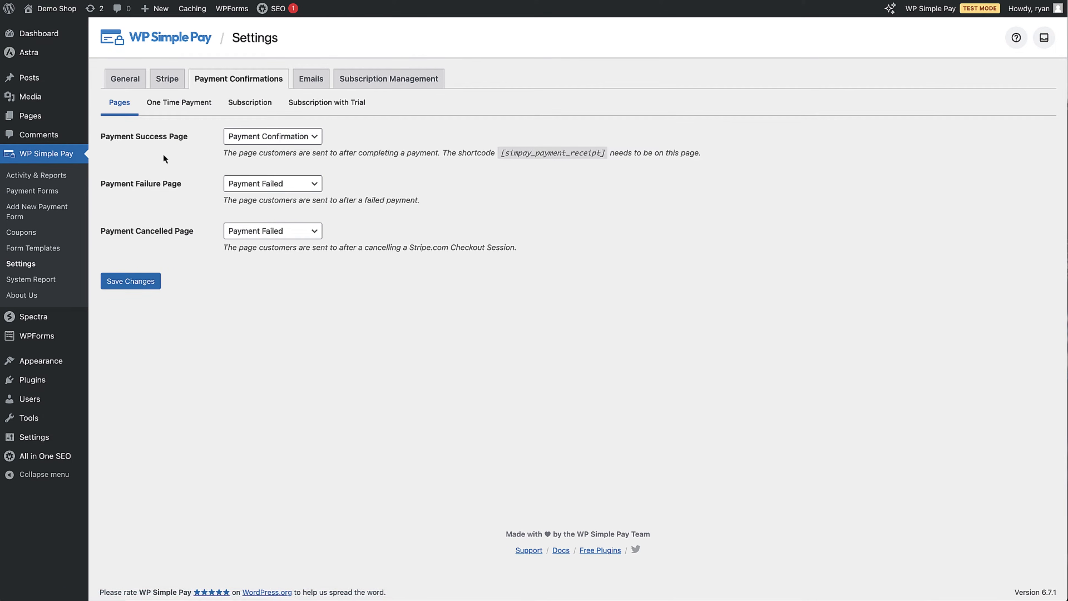
Step: Check which site pages can be assigned as the Payment Success Page in the payment confirmation settings
left_click(312, 138)
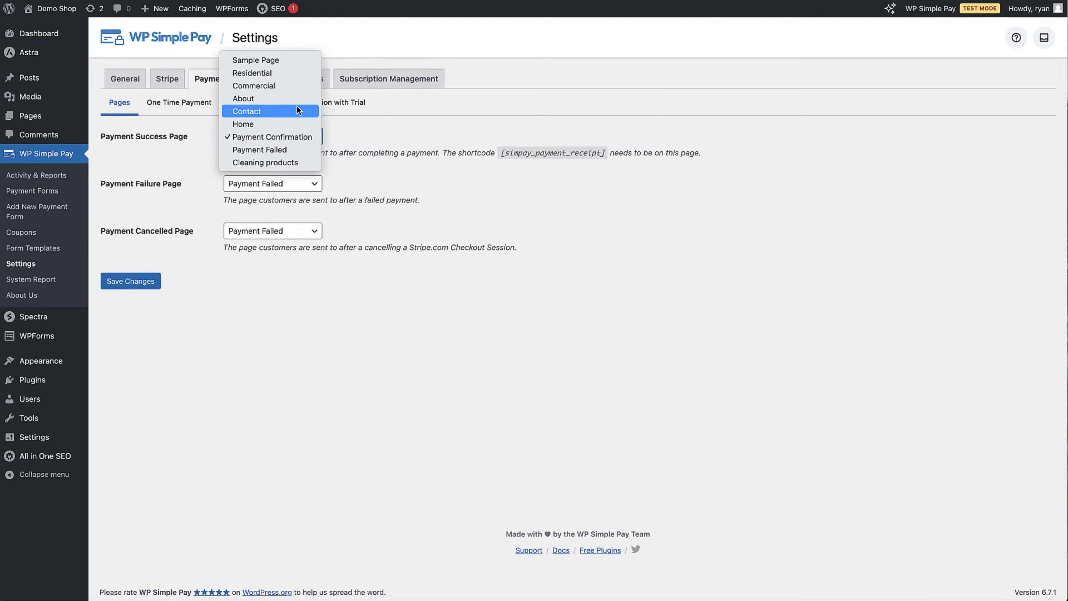
left_click(343, 141)
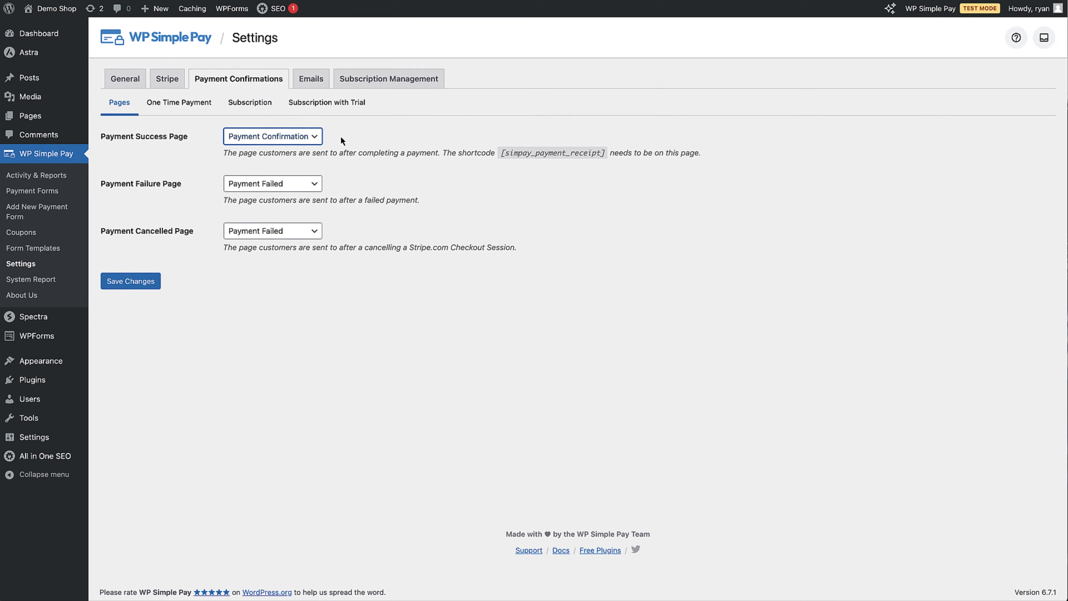
left_click(318, 141)
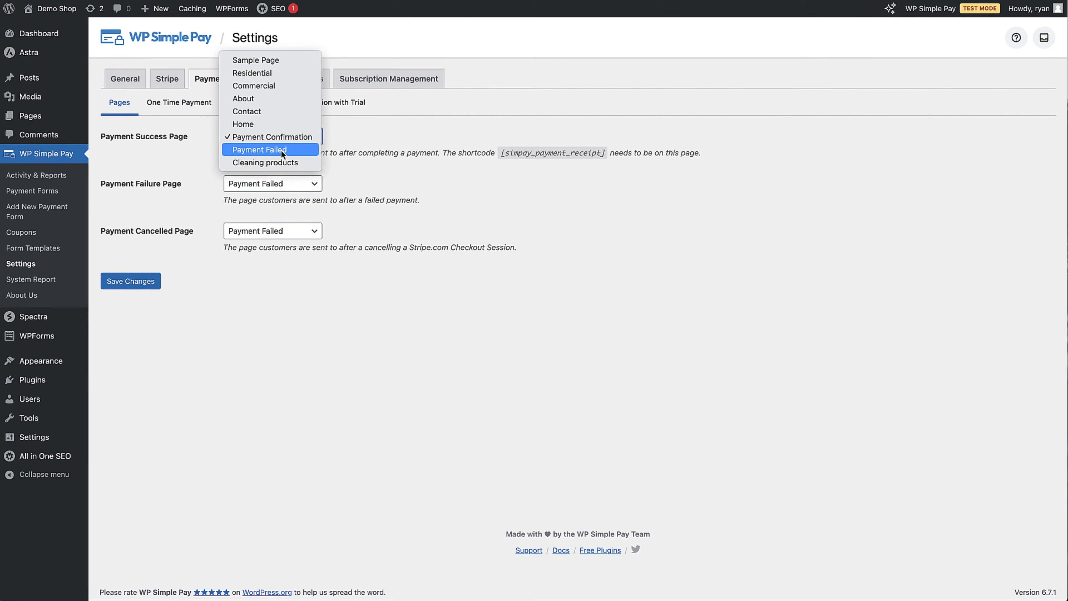
left_click(340, 138)
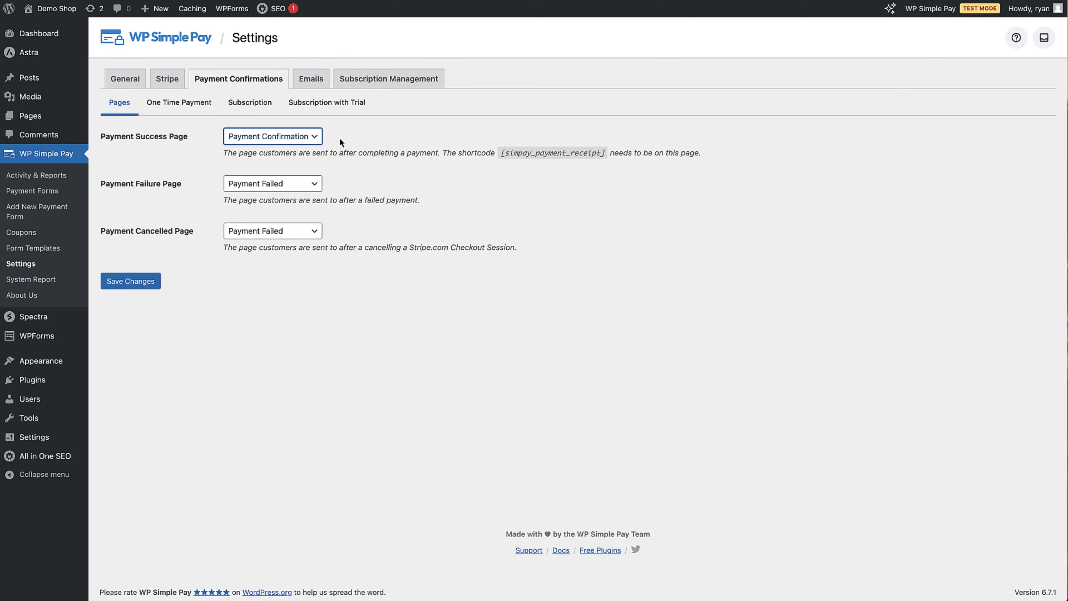
Step: Set cleaning-logo-1.png from the media library as the header image in the general email settings and save the changes
left_click(321, 80)
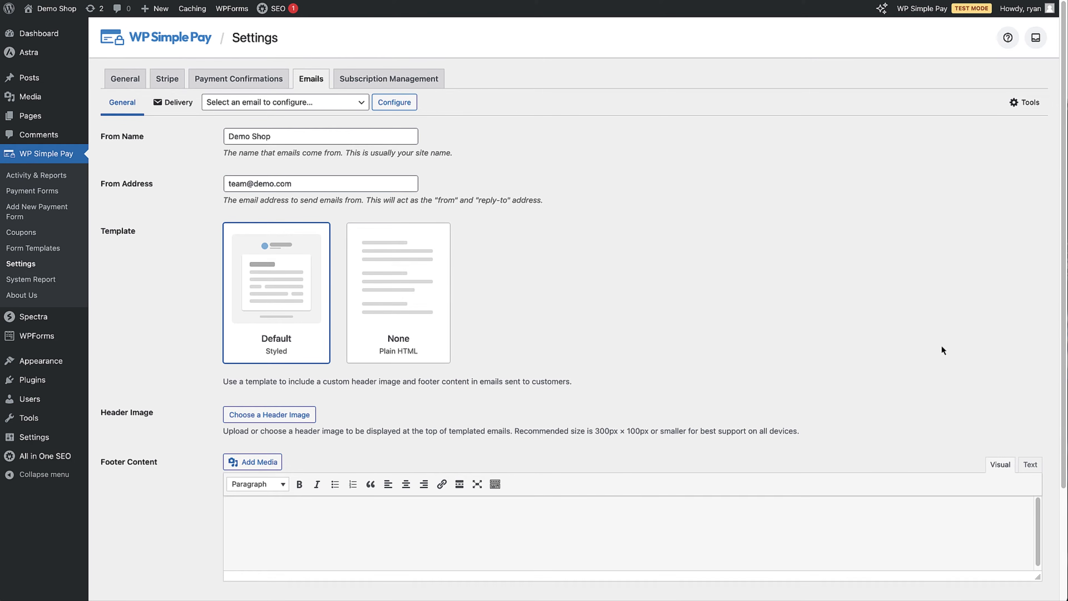
scroll(1061, 348, "down", 5)
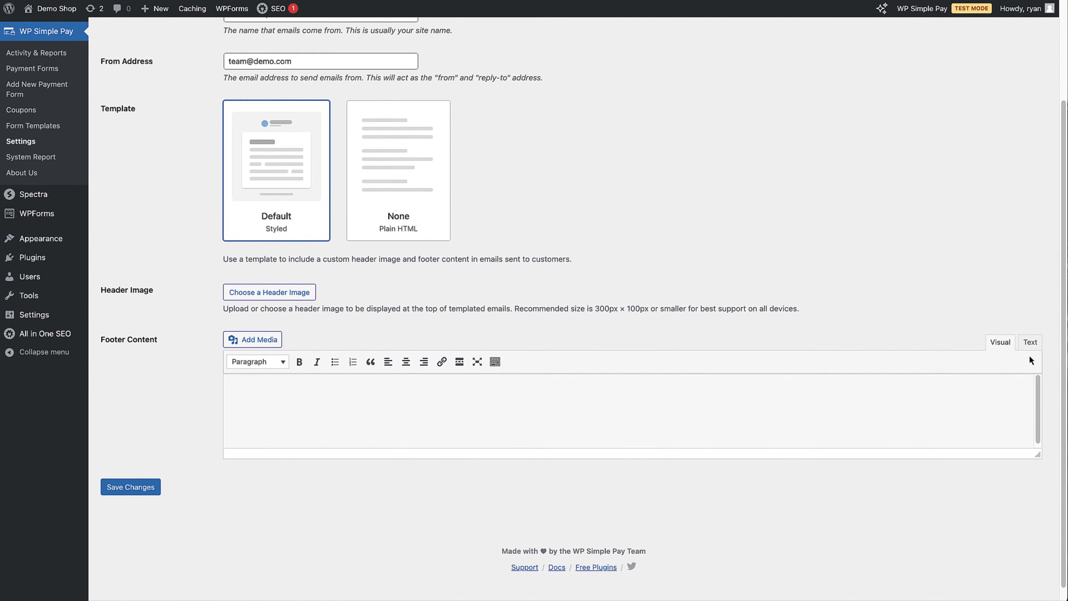
left_click(251, 298)
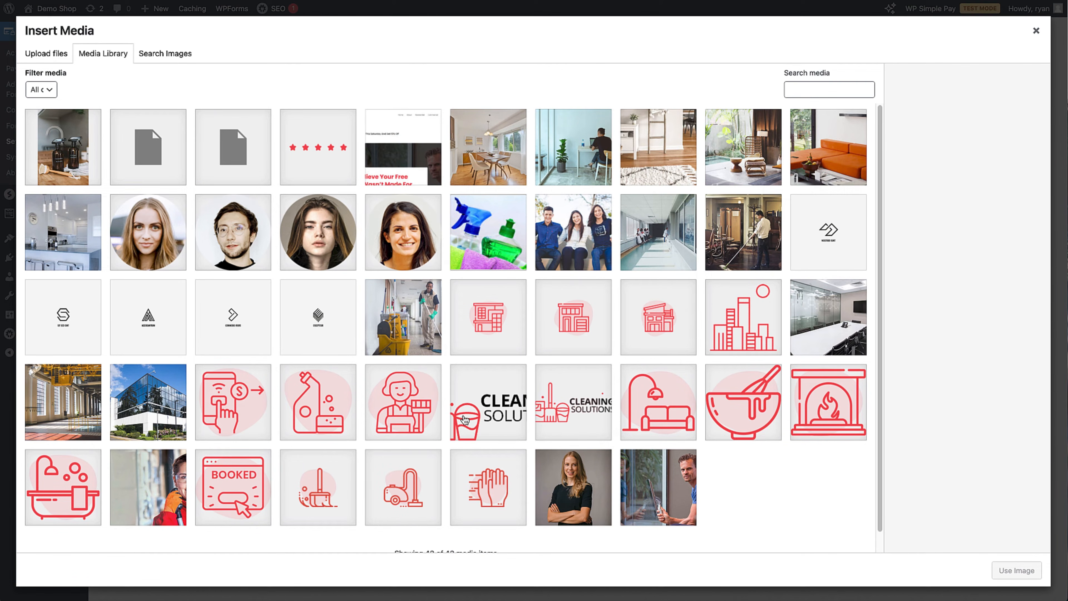
left_click(577, 419)
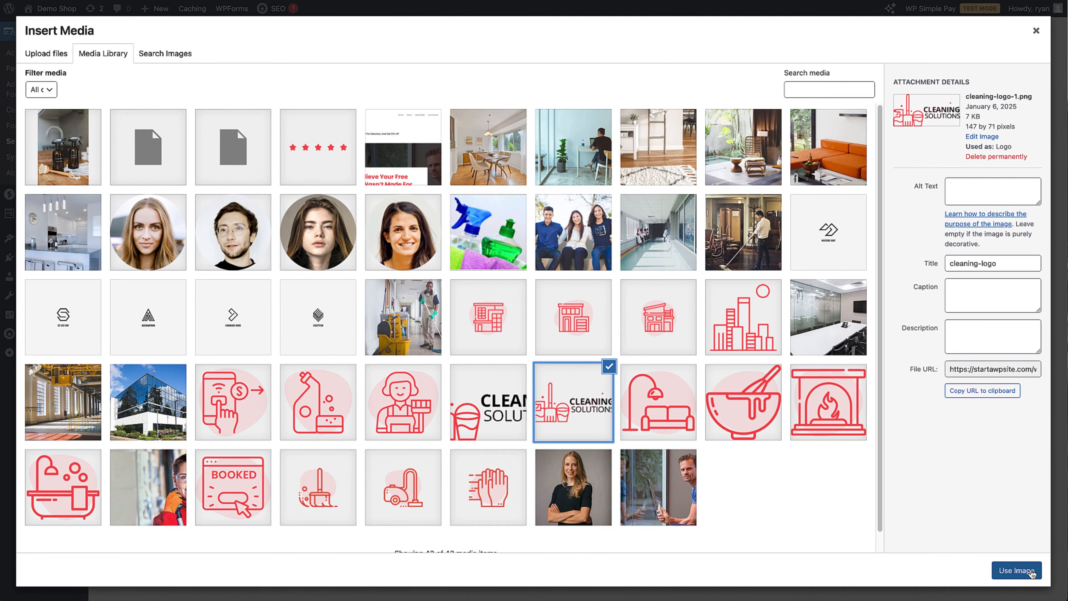
left_click(1031, 572)
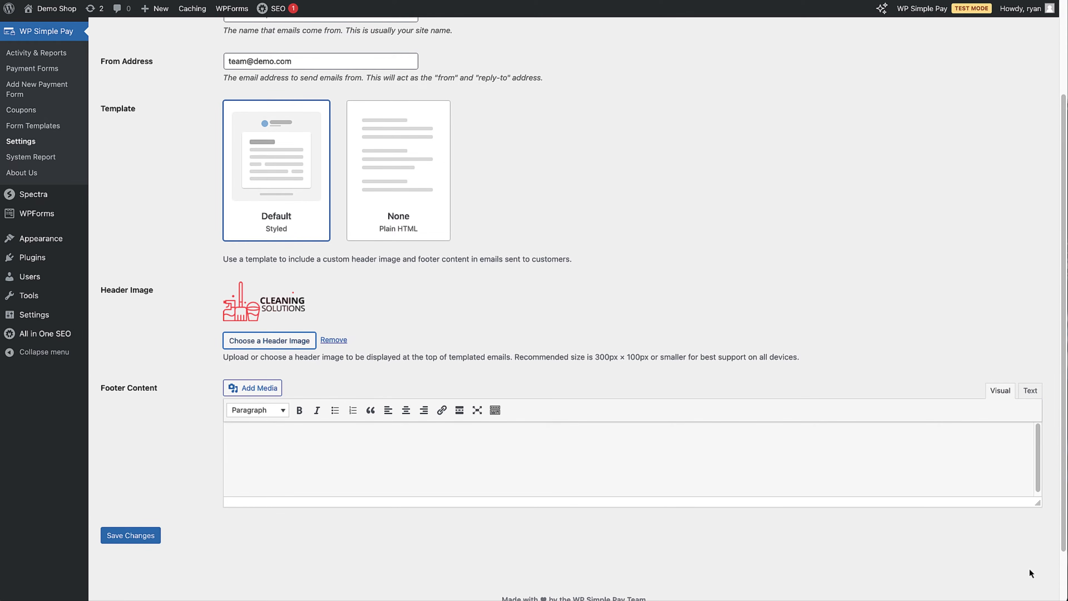
left_click(355, 441)
left_click(150, 545)
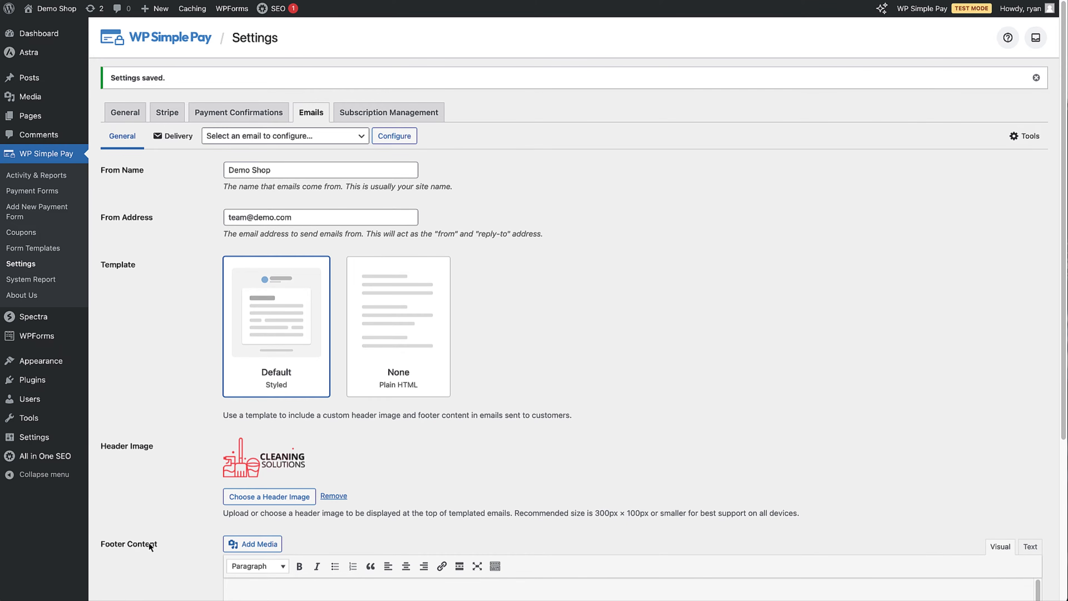
Step: Open the Payment Notification email's configuration, review its subject, message and available smart tags, and save it
left_click(357, 137)
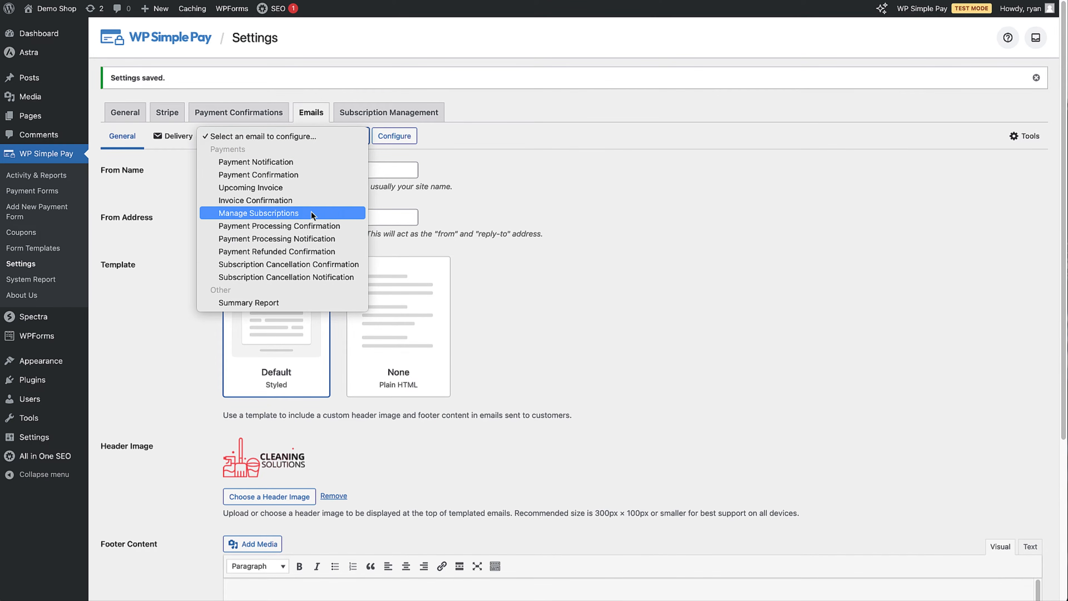
left_click(308, 164)
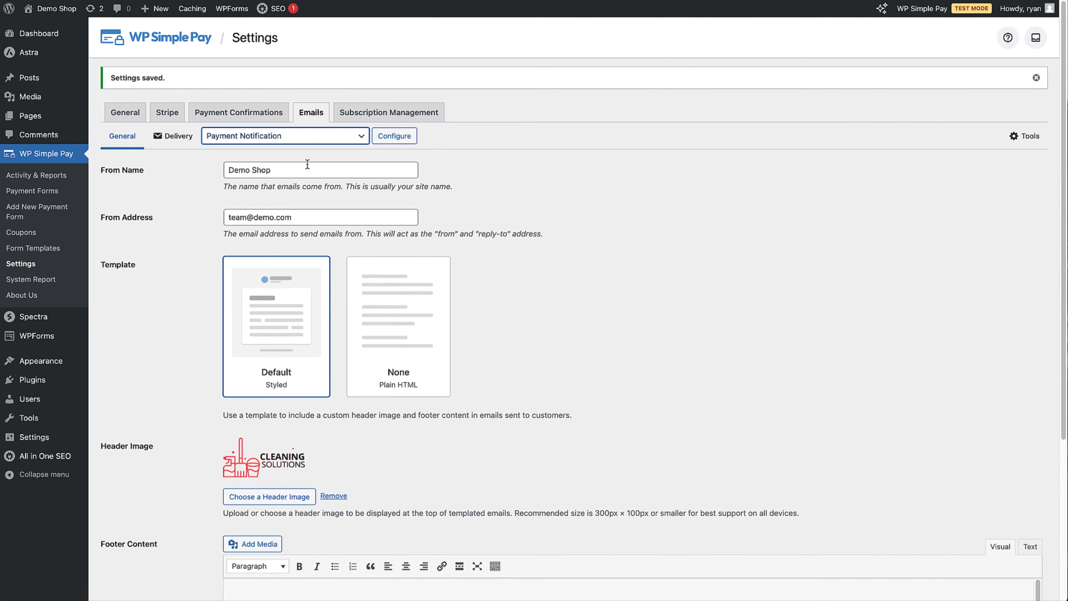
left_click(397, 140)
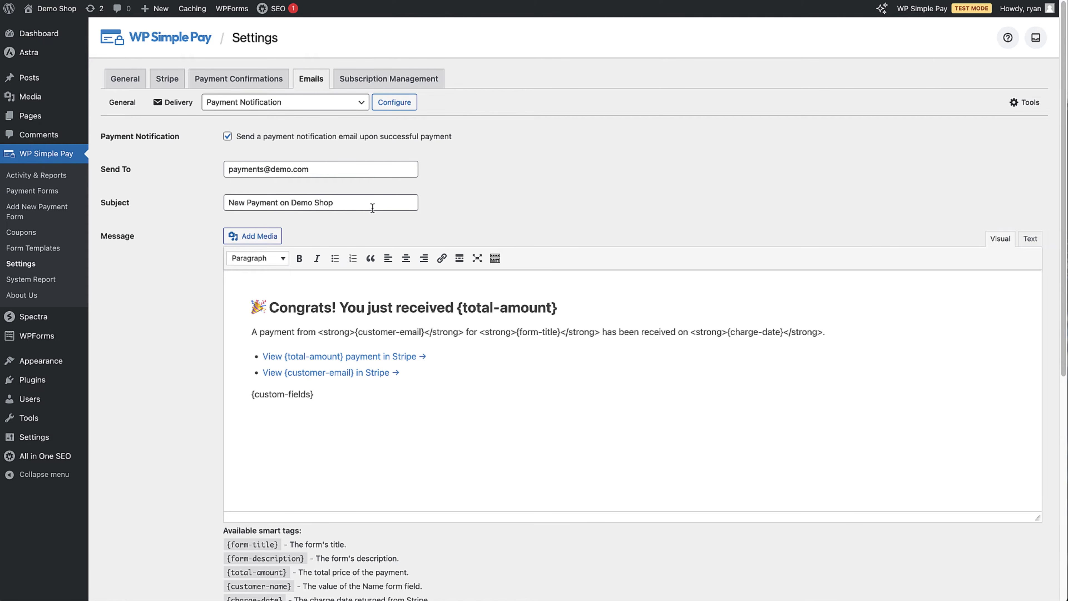
left_click(361, 206)
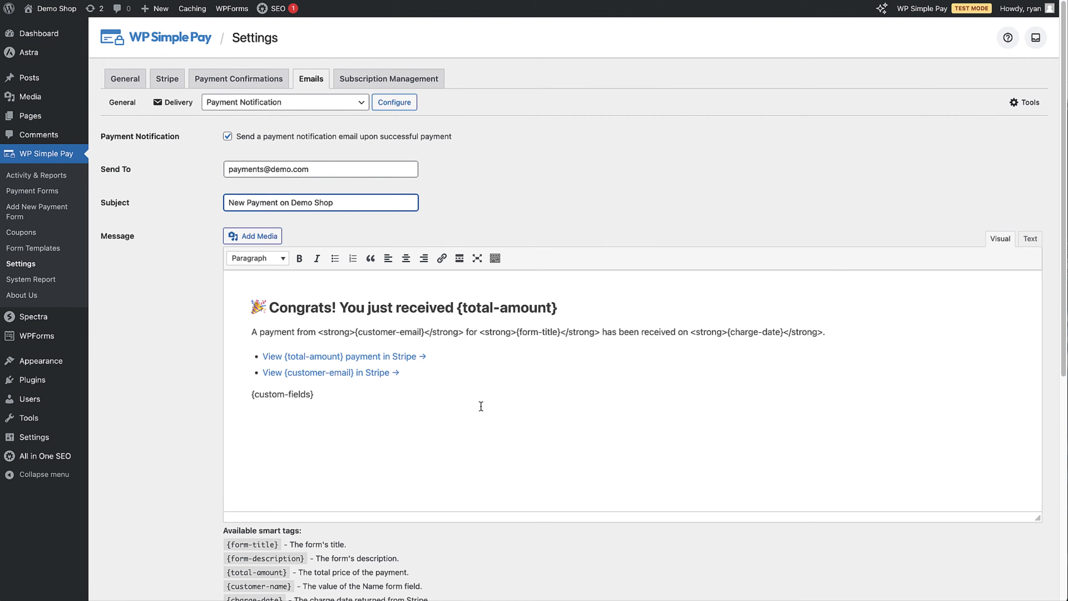
left_click_drag(1061, 356, 1037, 507)
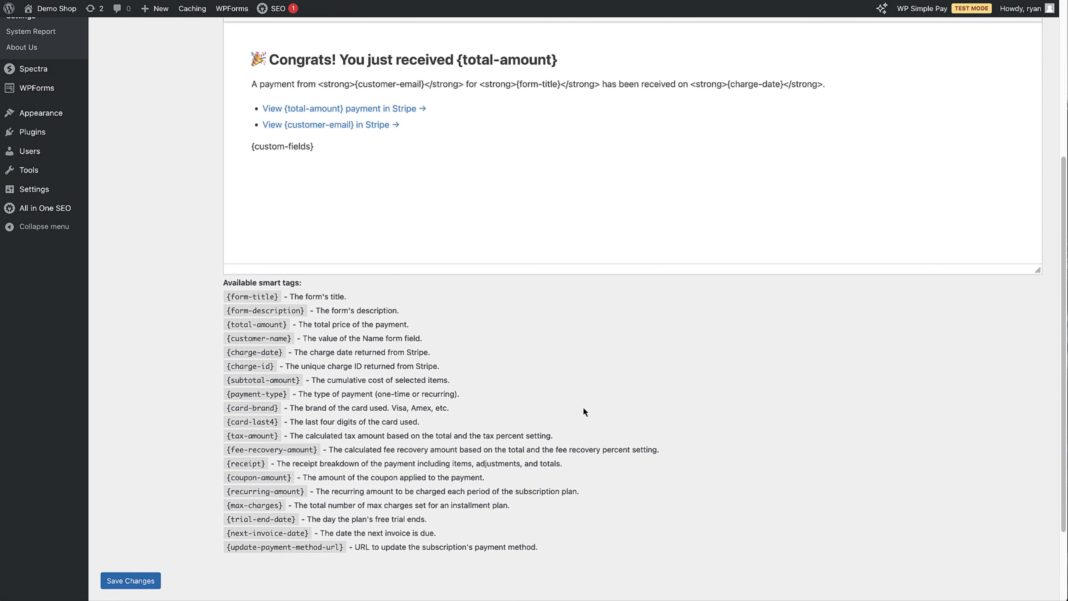
scroll(584, 408, "up", 5)
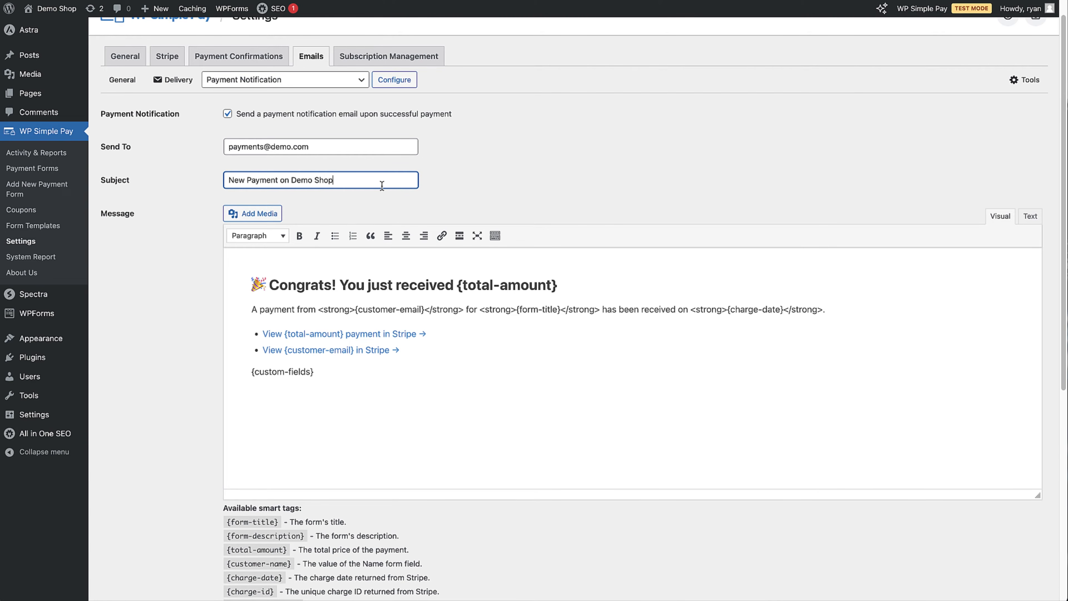
left_click_drag(1061, 195, 1044, 401)
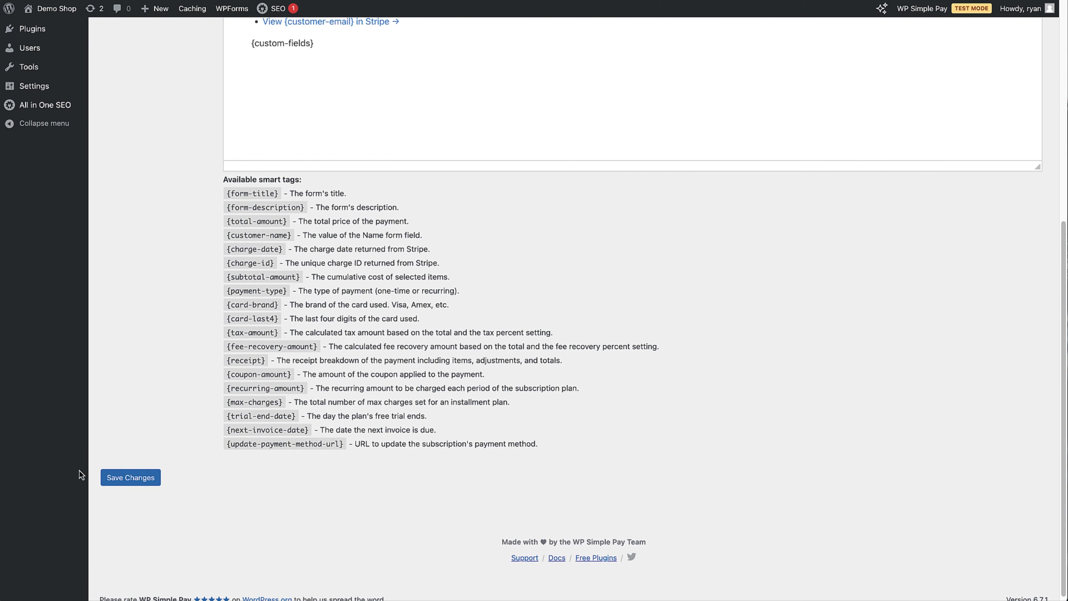
left_click(126, 486)
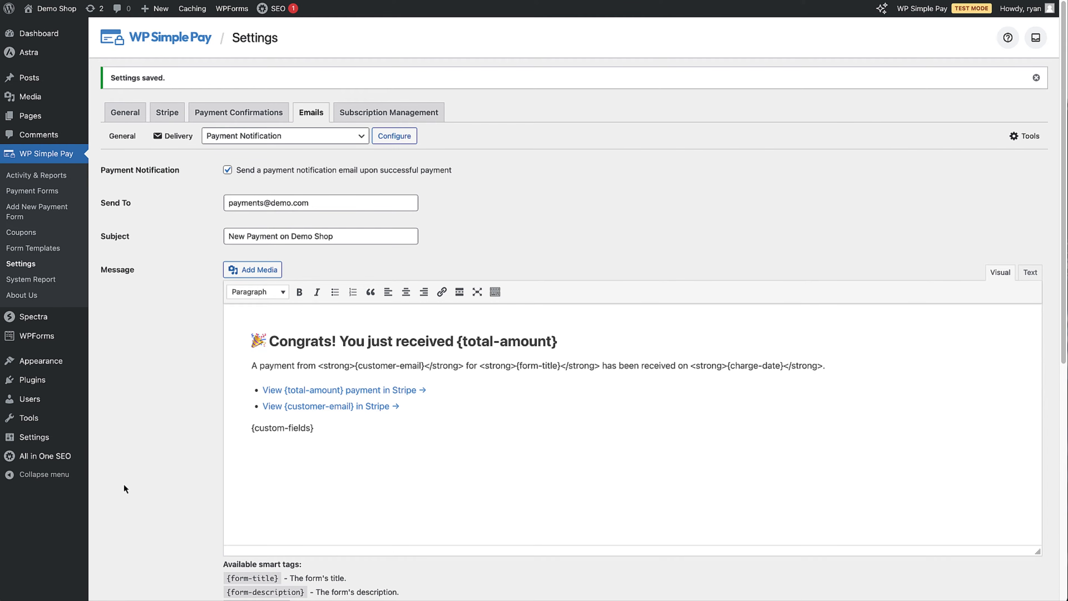
Step: Start a new payment form from the basic credit card template named Payment Form
left_click(33, 212)
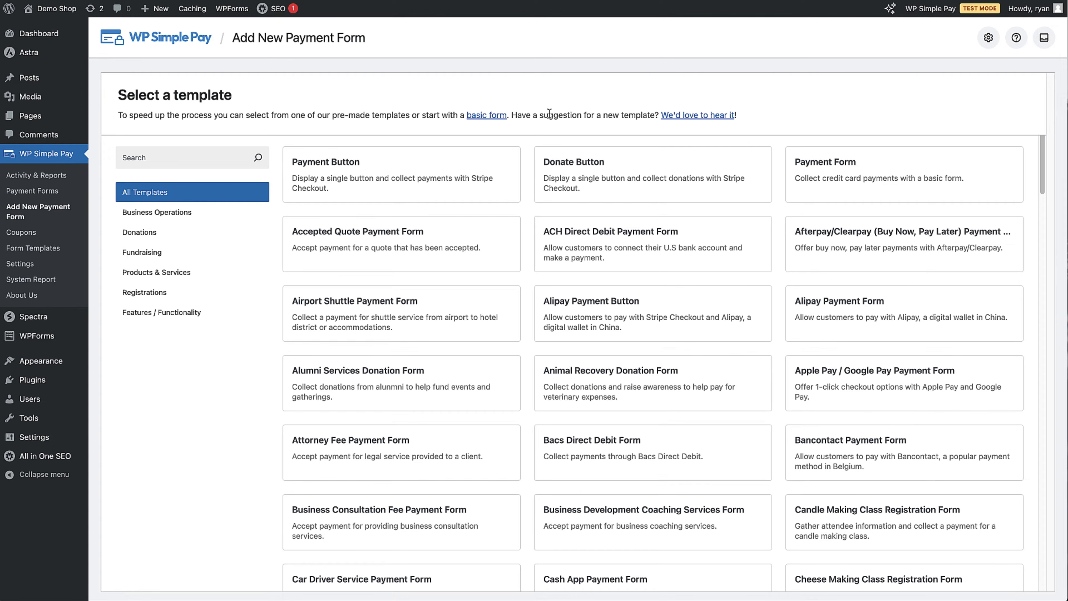
mouse_move(631, 183)
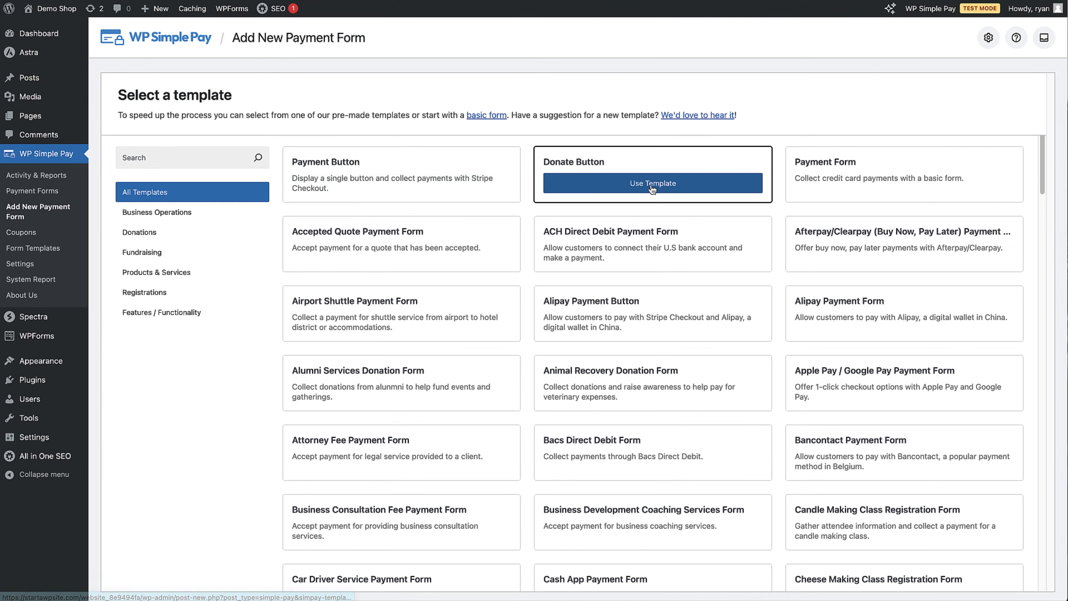
mouse_move(626, 392)
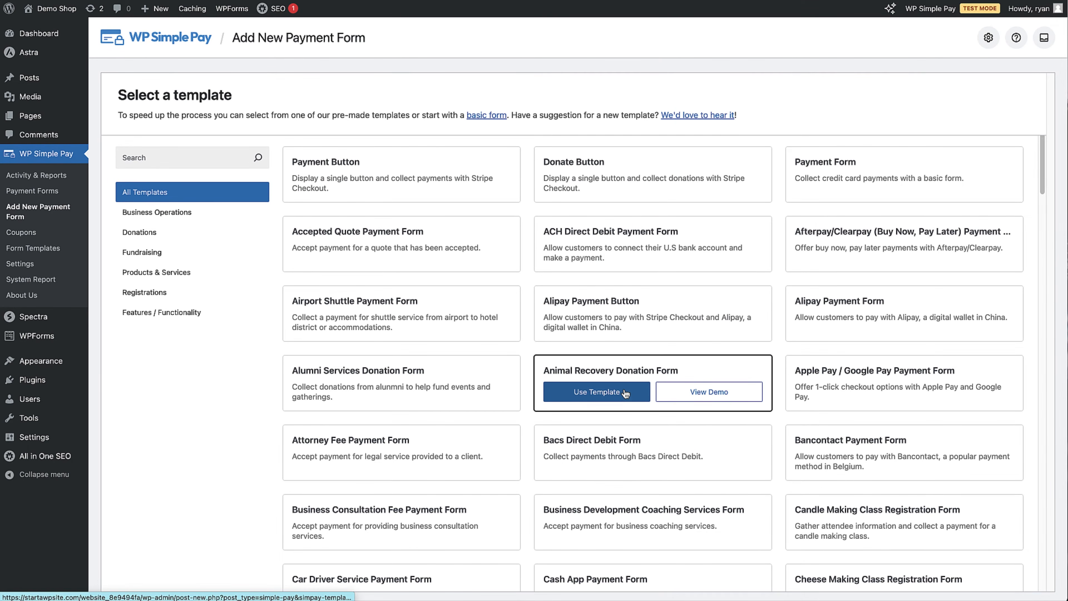
mouse_move(865, 402)
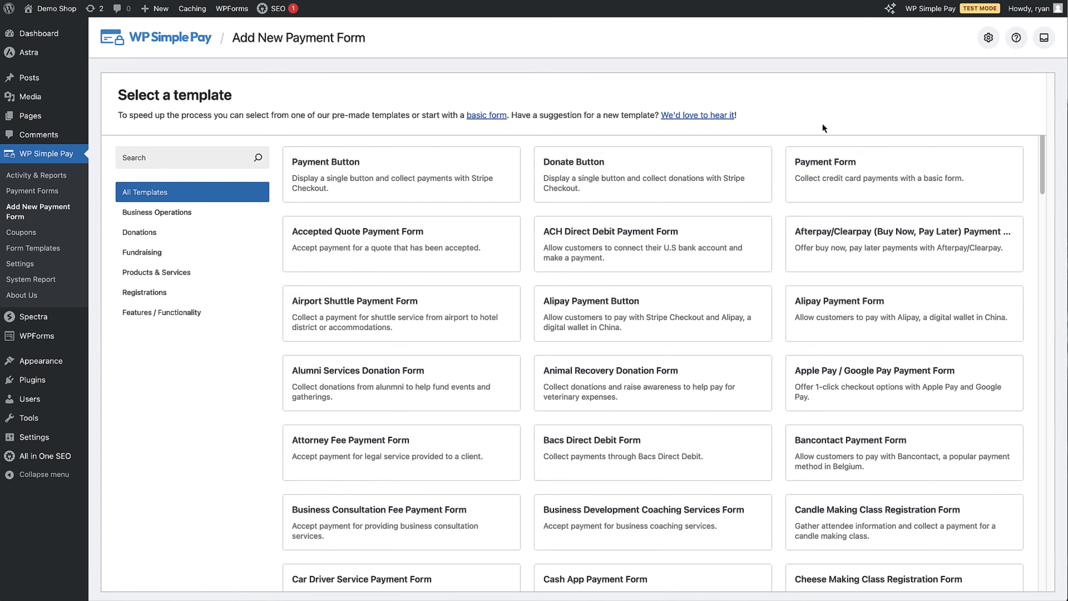
mouse_move(862, 173)
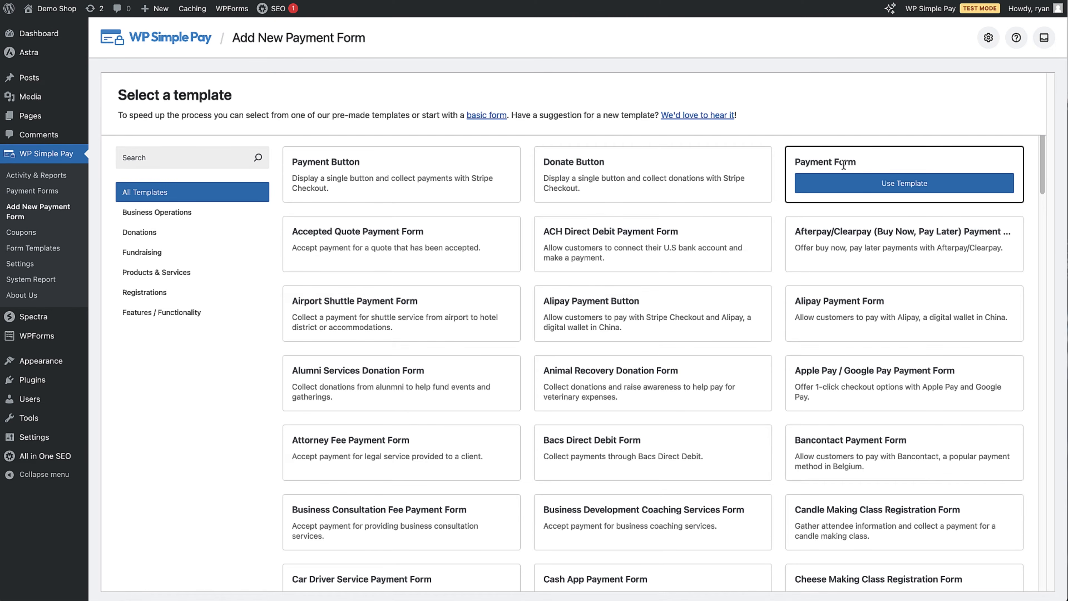
left_click(871, 191)
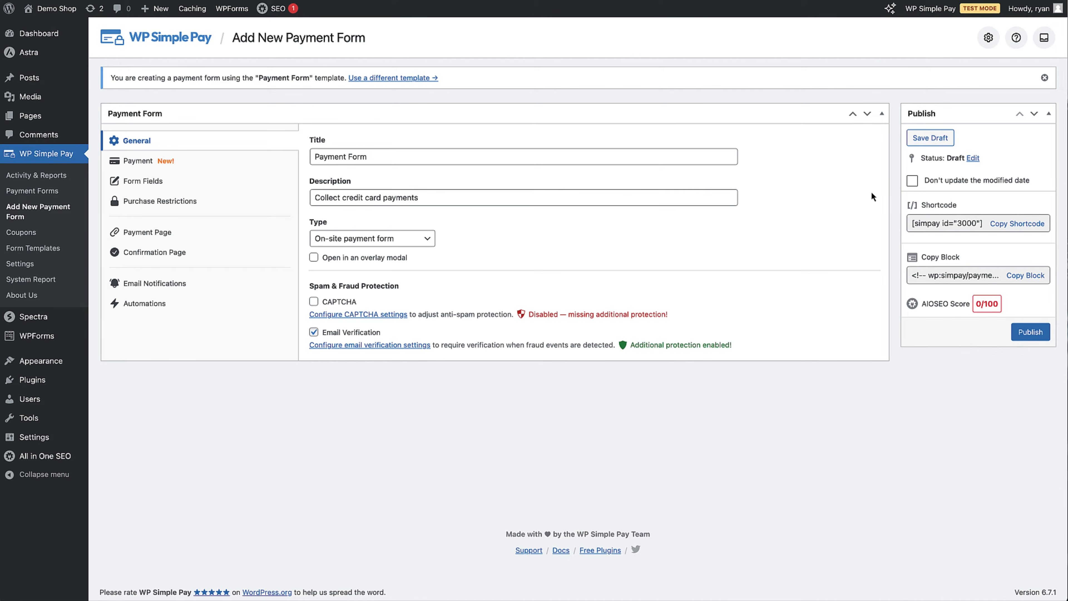
Step: Title the payment form "Cleaning Products" and describe it as "Cleaning product bundle payment form"
left_click_drag(419, 159, 298, 156)
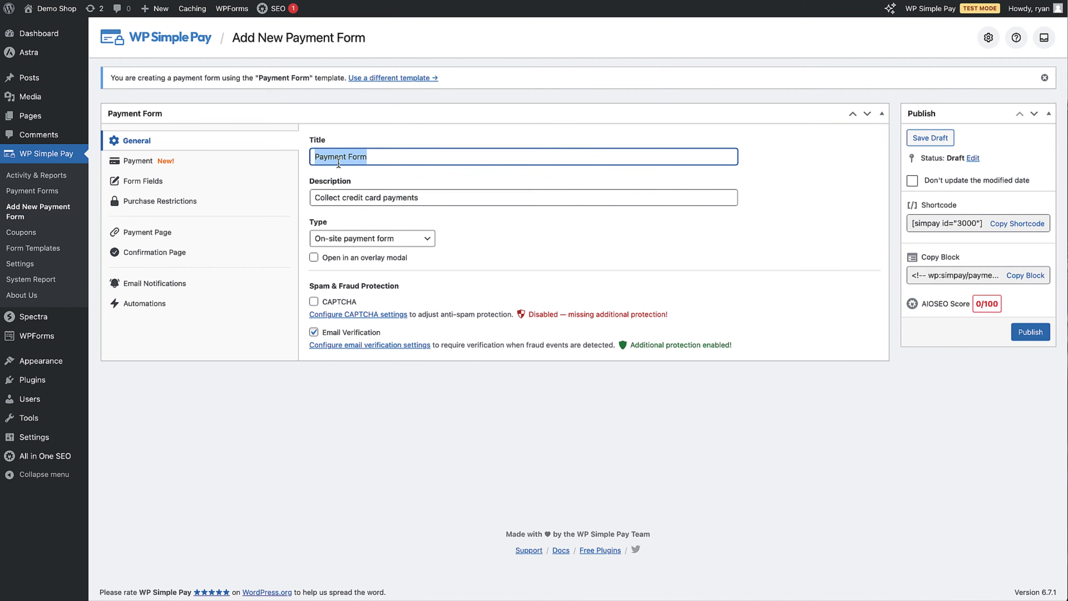
type("Cleaning Products")
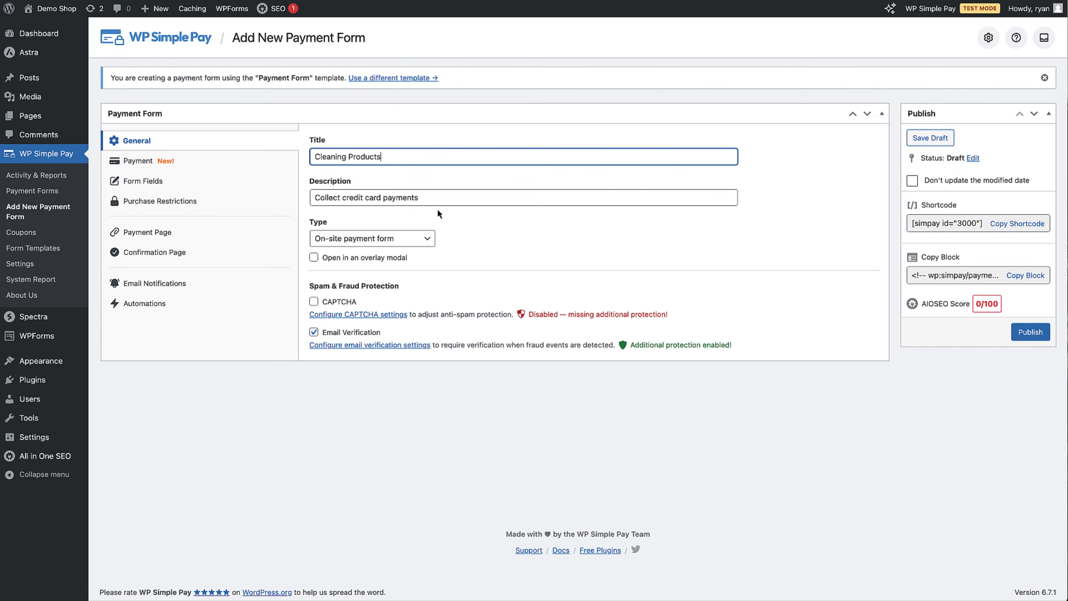
left_click(428, 198)
left_click_drag(428, 198, 314, 197)
type("Cleaning product bundle payment form")
left_click(483, 247)
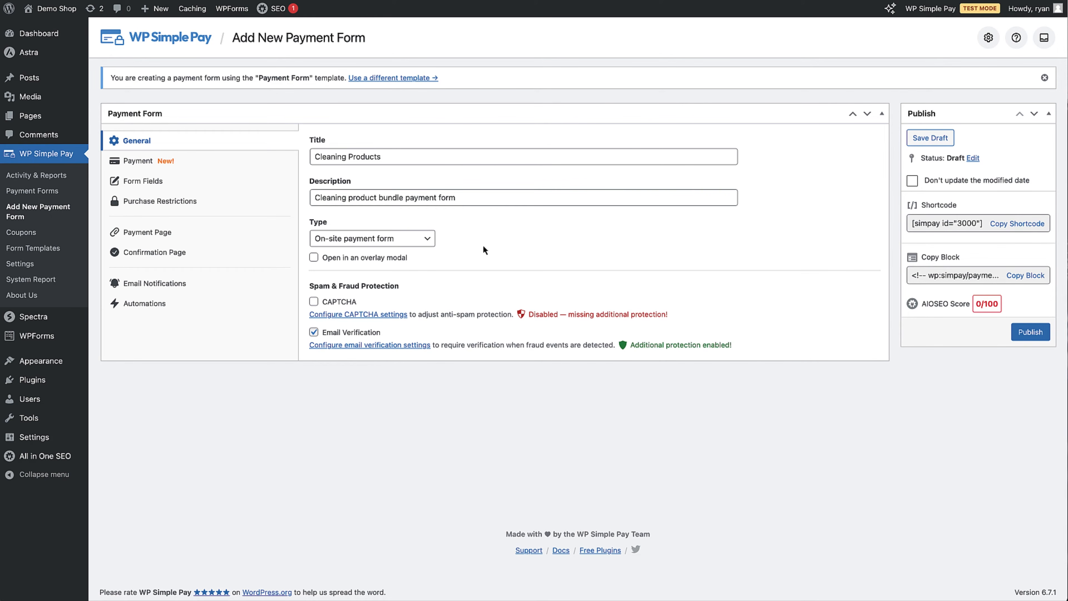
Step: Keep the form type as On-site payment form and enable opening it in an overlay modal
left_click(428, 242)
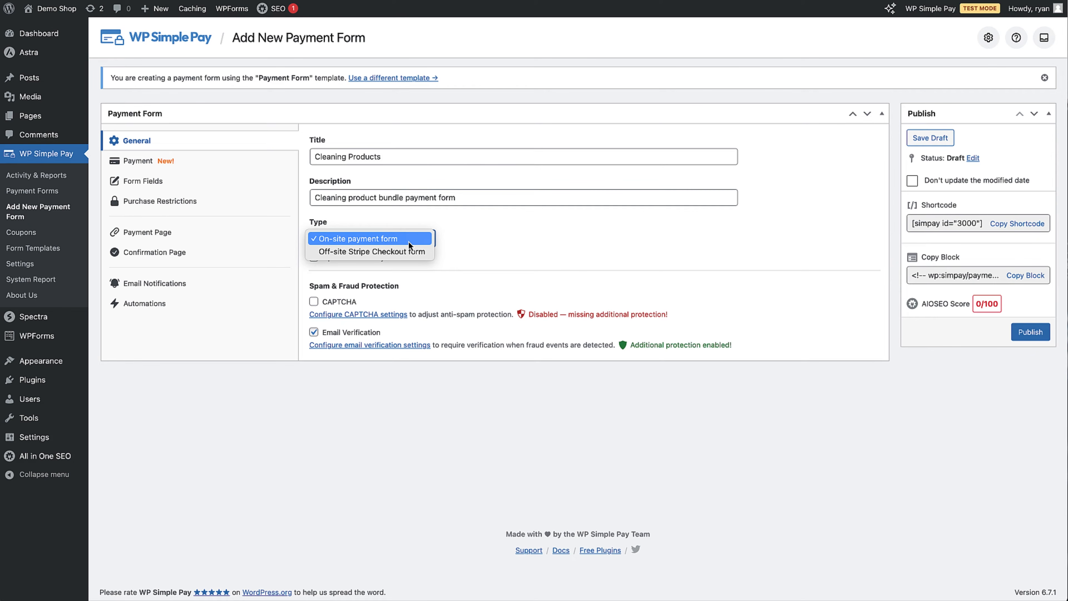
left_click(409, 243)
key("Tab")
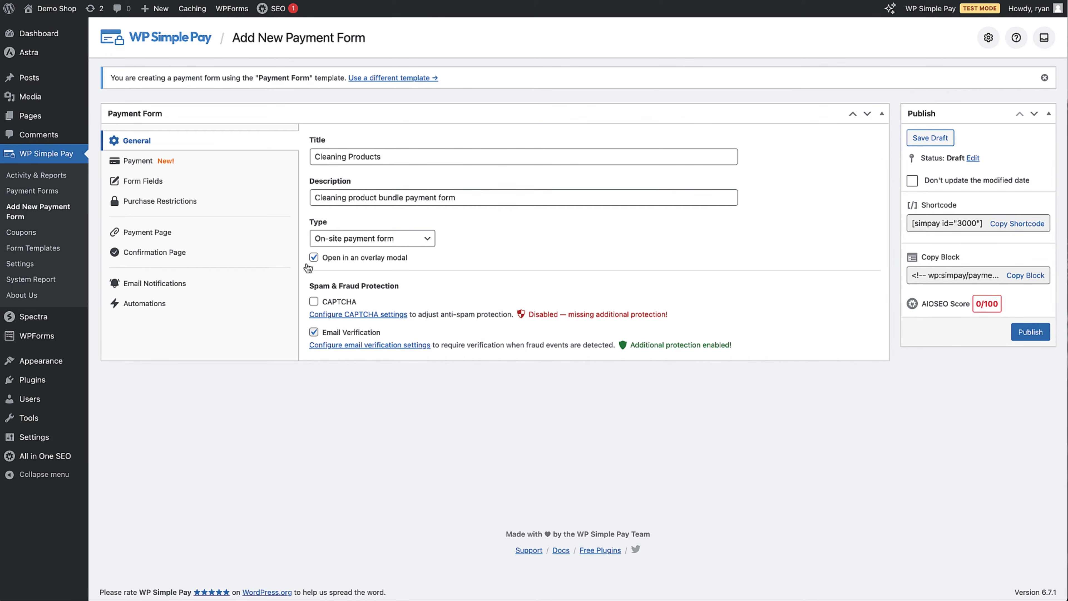
Step: Review the form's payment settings, trying Fixed tax rates for tax collection, restoring None, and viewing the price options and payment methods
left_click(228, 163)
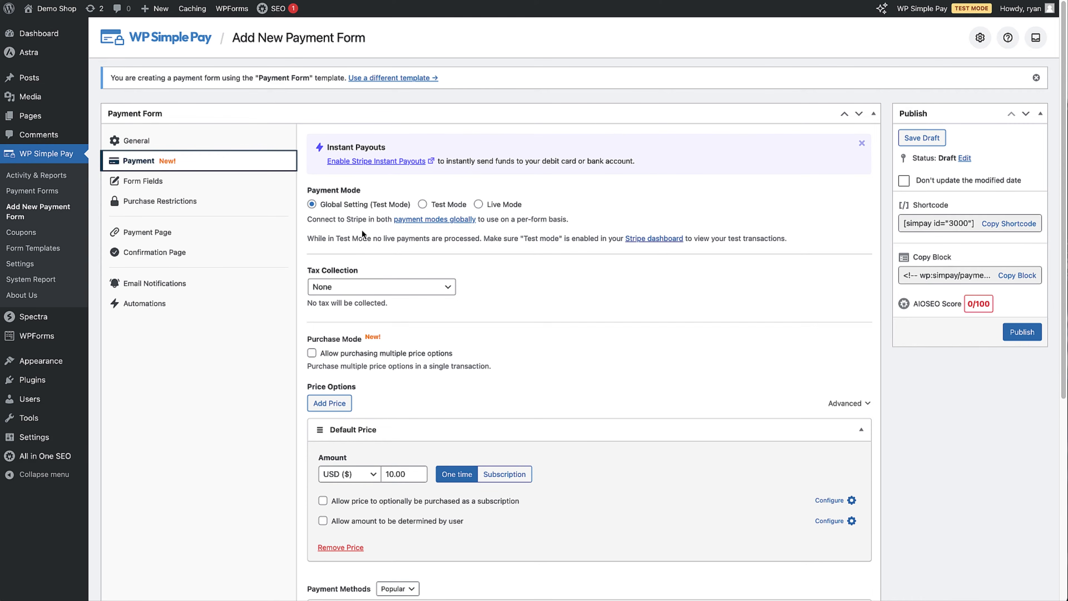
left_click(509, 271)
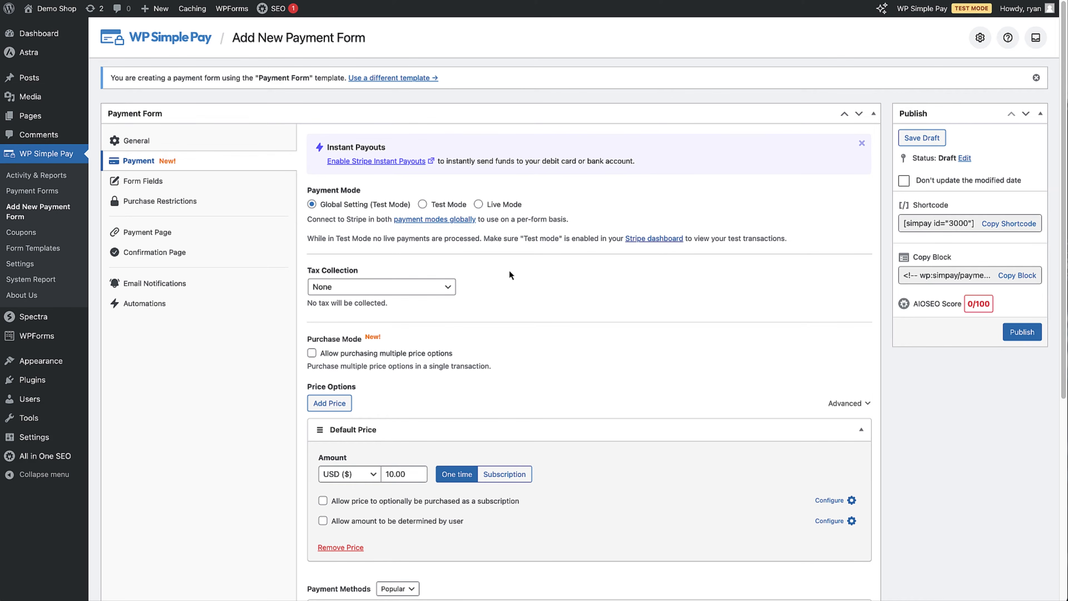
left_click(448, 288)
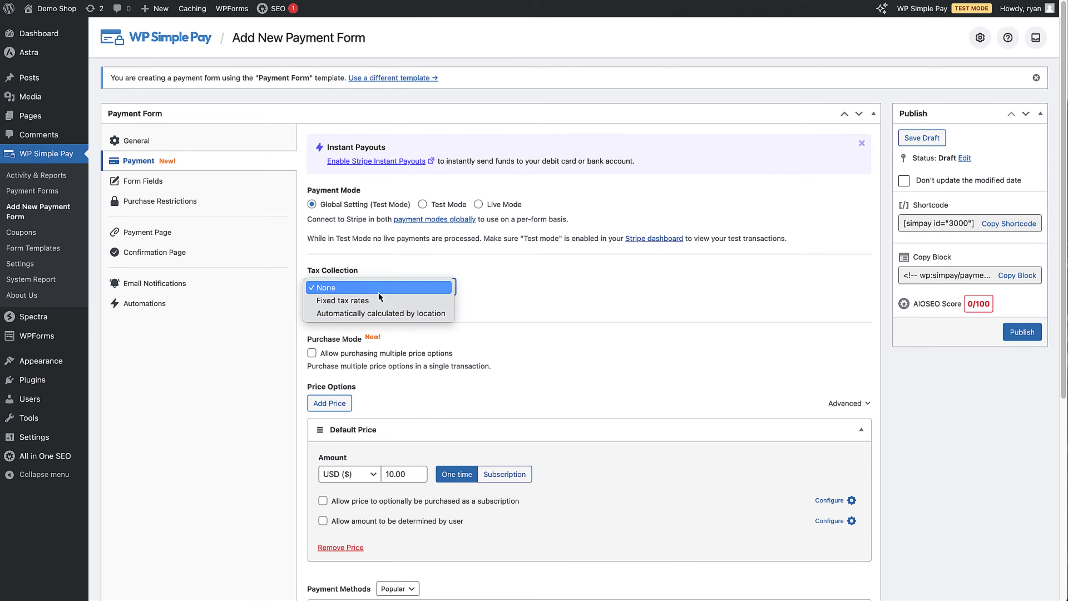
left_click(378, 300)
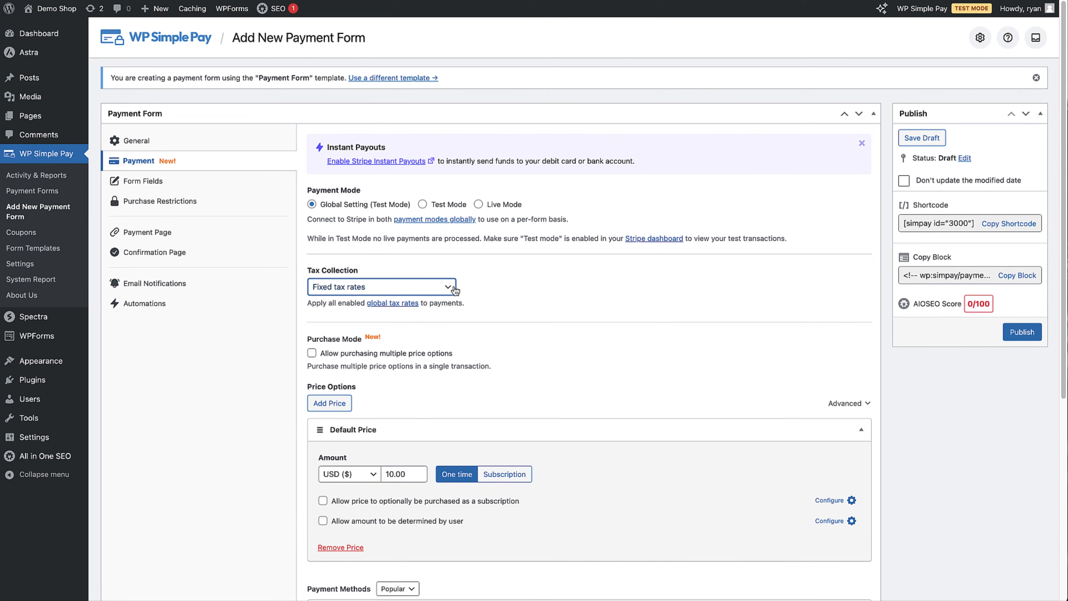
left_click(446, 287)
left_click(421, 275)
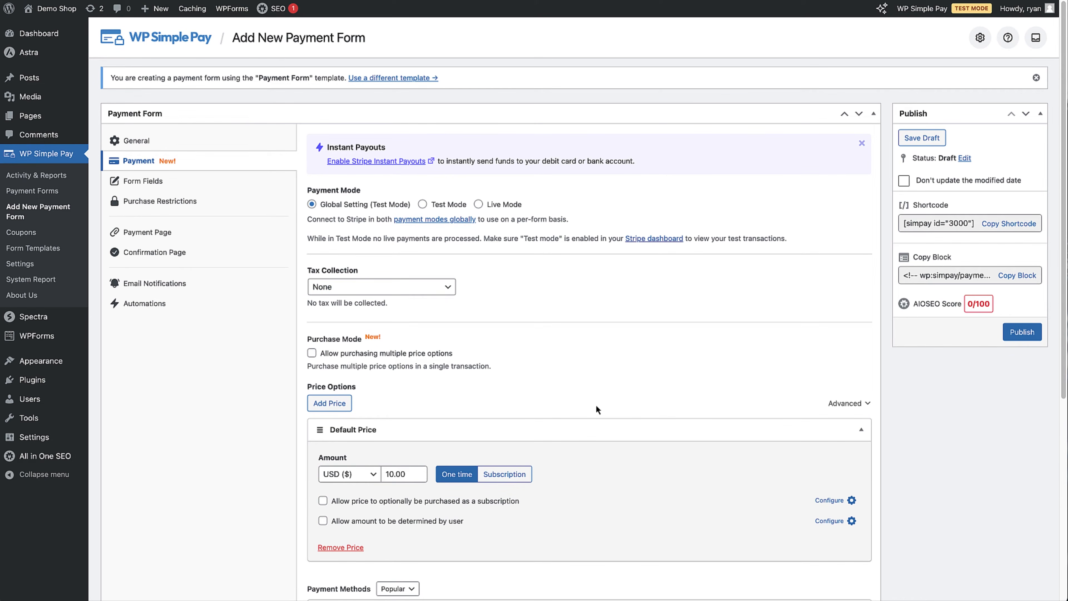
left_click_drag(1059, 278, 1040, 416)
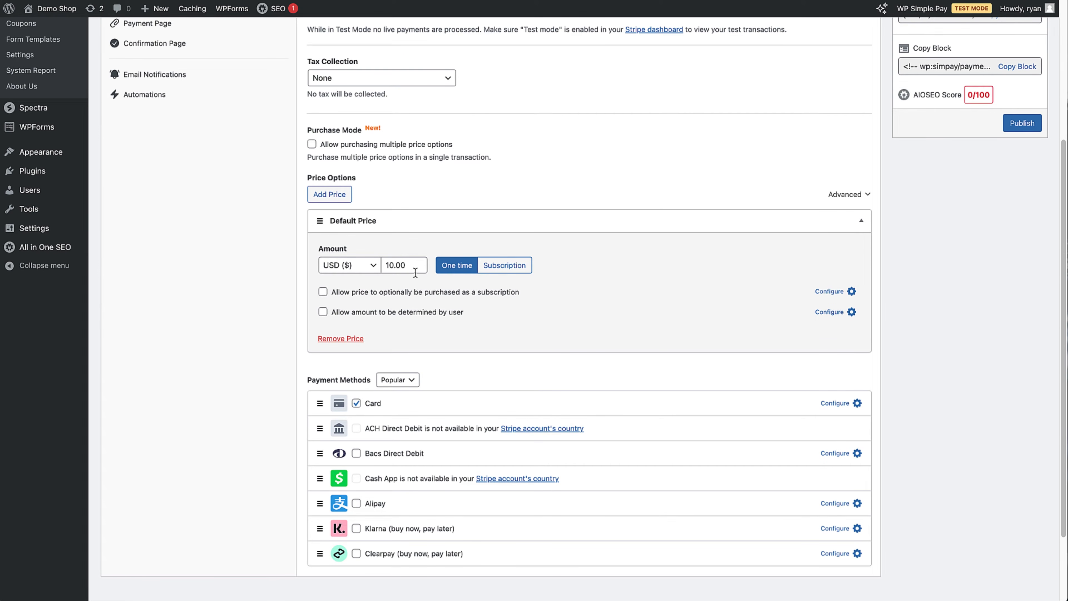
Step: Set the Default Price to USD 39 as a one-time payment
left_click(409, 265)
double_click(409, 265)
type("39")
left_click(545, 266)
left_click(463, 275)
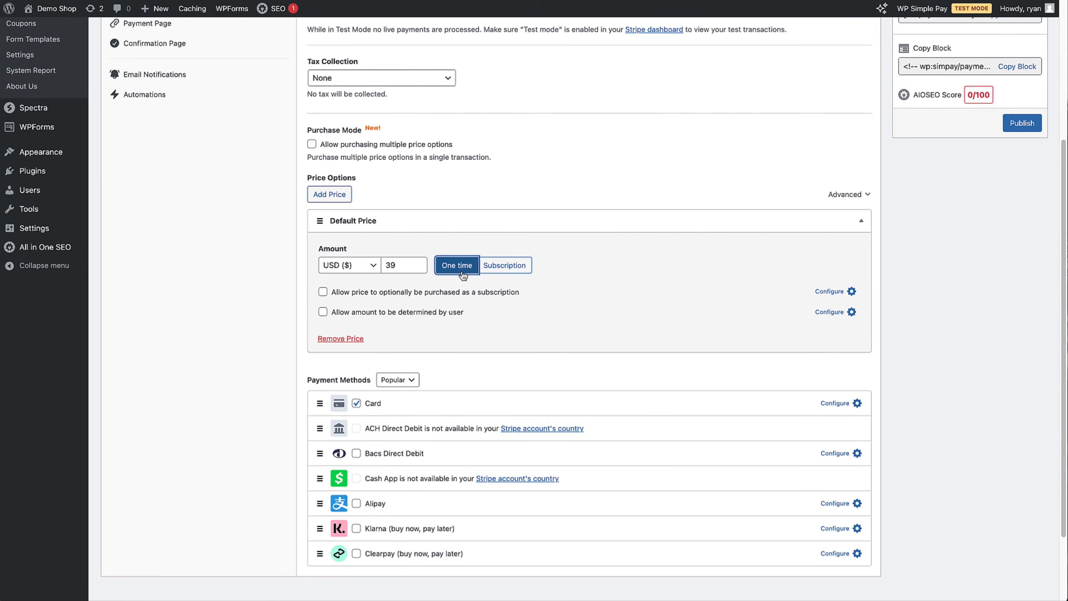
Step: Try the Subscription type for the Default Price, view its recurring settings, and restore One time
left_click(501, 274)
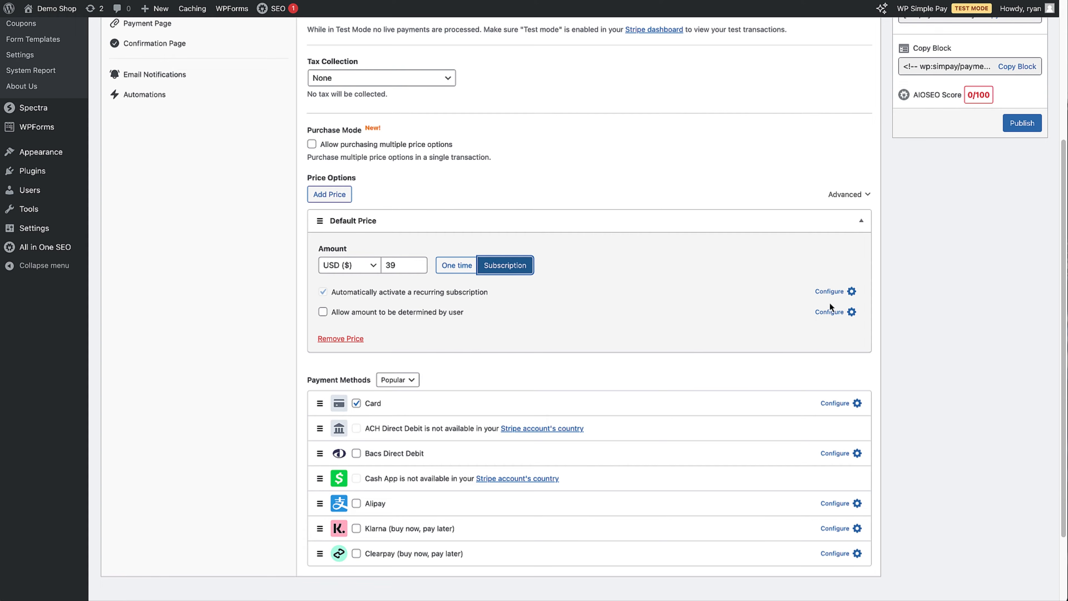
left_click(839, 292)
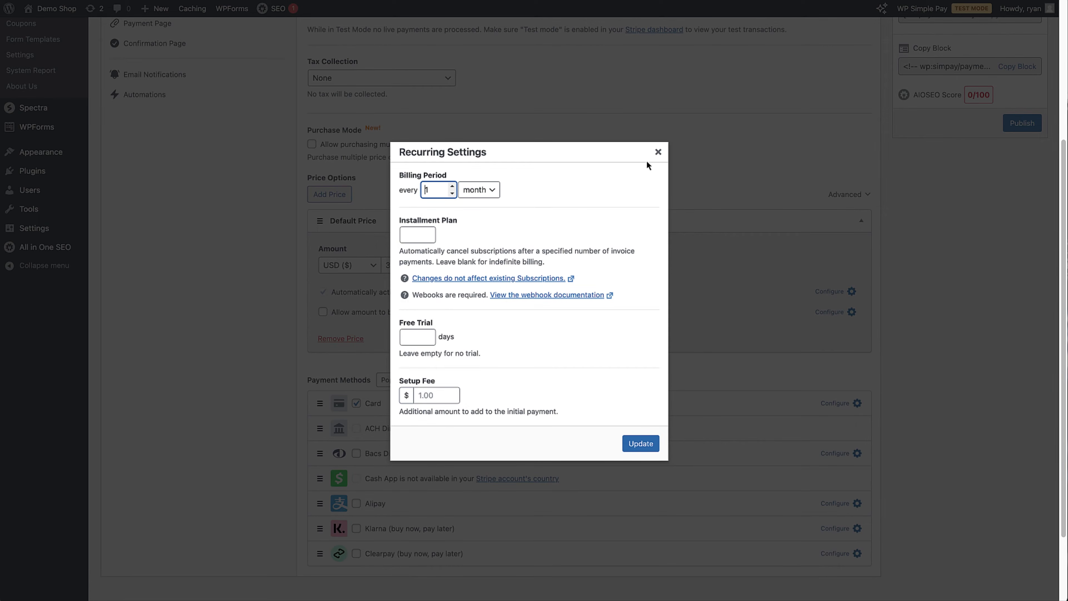
left_click(657, 151)
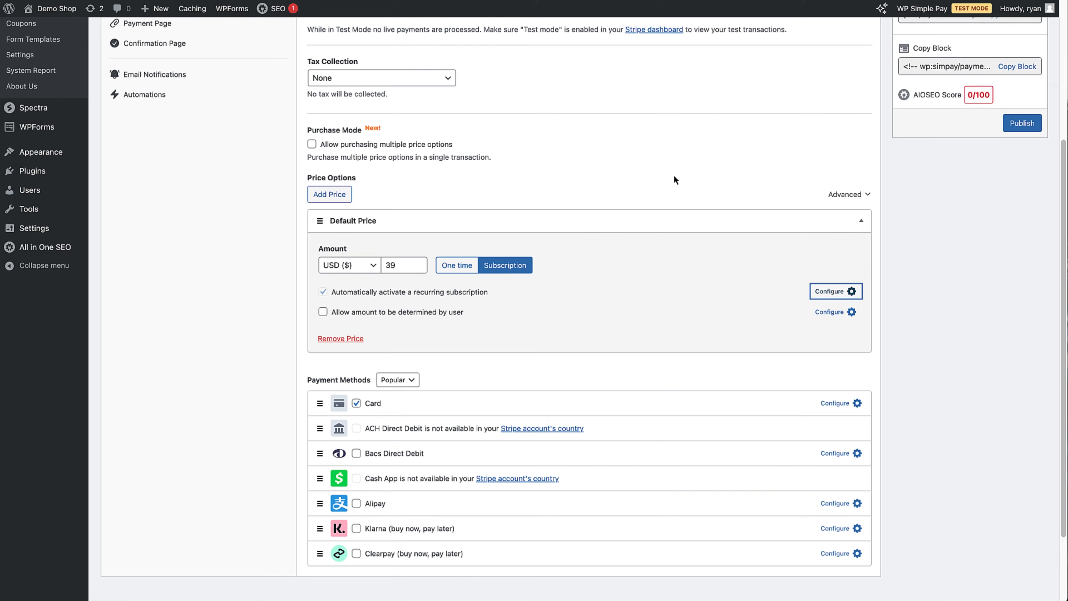
left_click(460, 273)
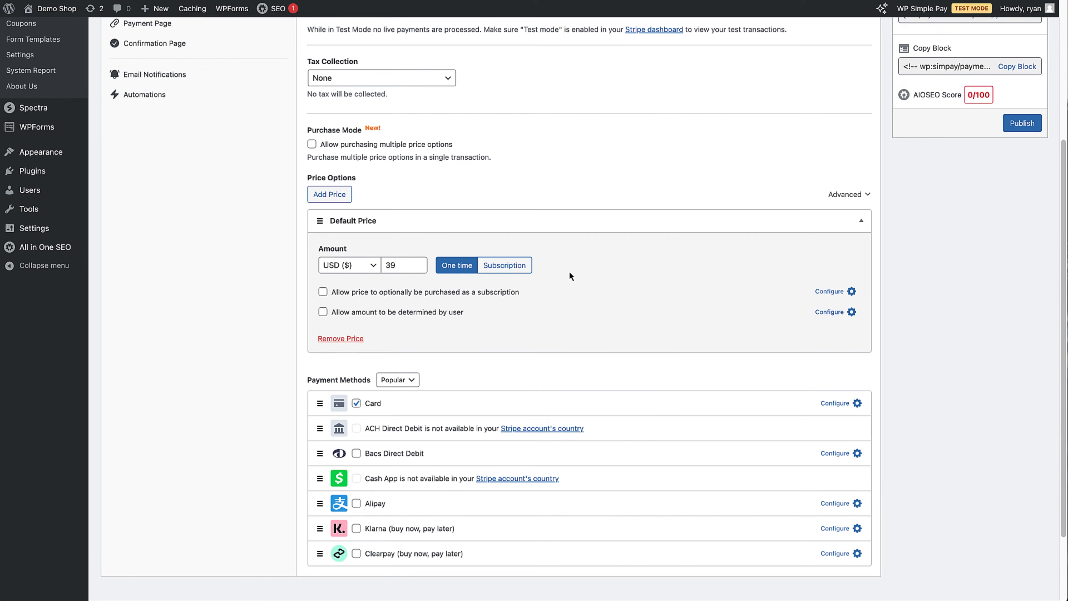
Step: Allow the Default Price to optionally be purchased as a subscription billed every 1 month
left_click(323, 292)
left_click(829, 291)
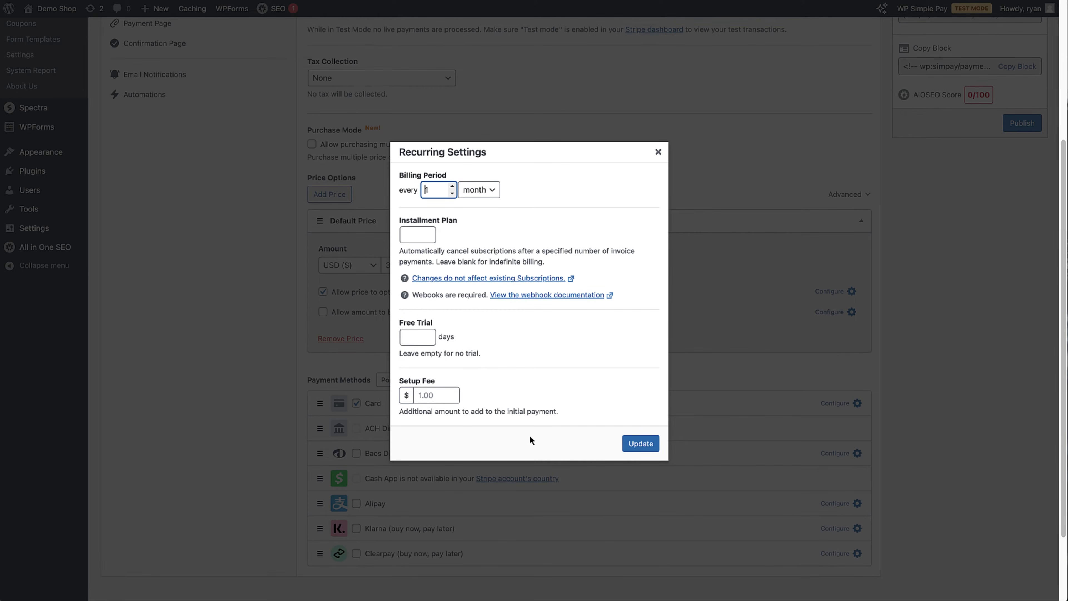
left_click(630, 447)
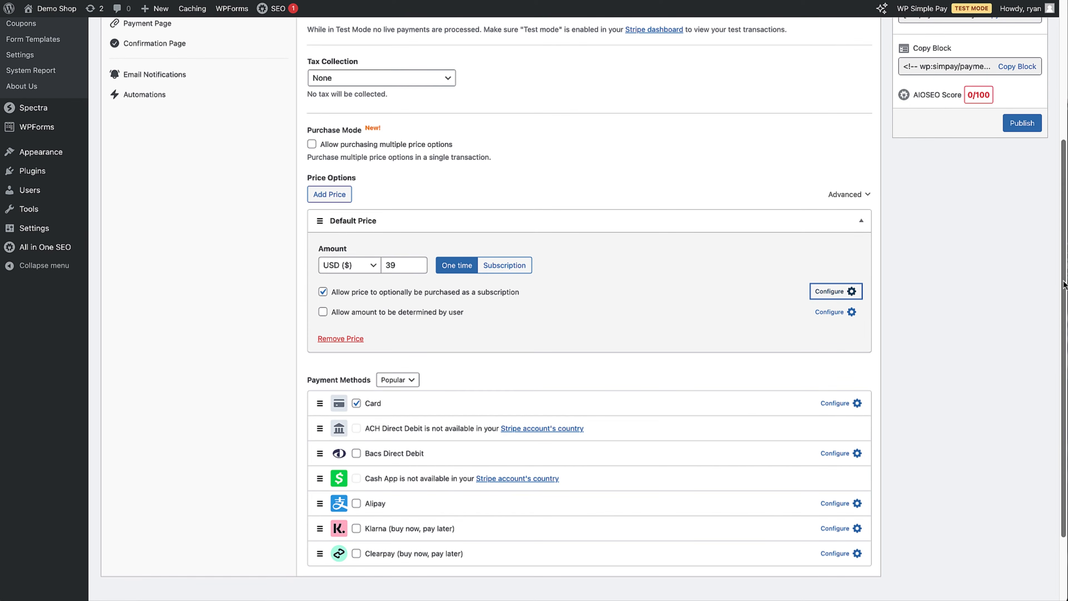
Step: Show all payment methods instead of only the popular ones and review the full list
scroll(1063, 333, "down", 2)
scroll(1063, 333, "down", 1)
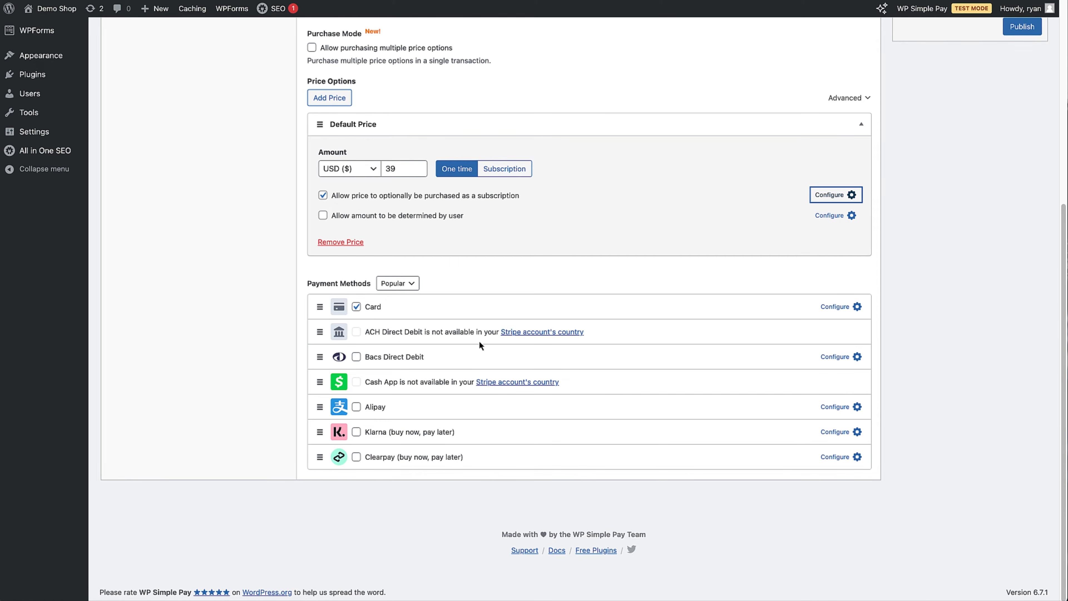
left_click(416, 287)
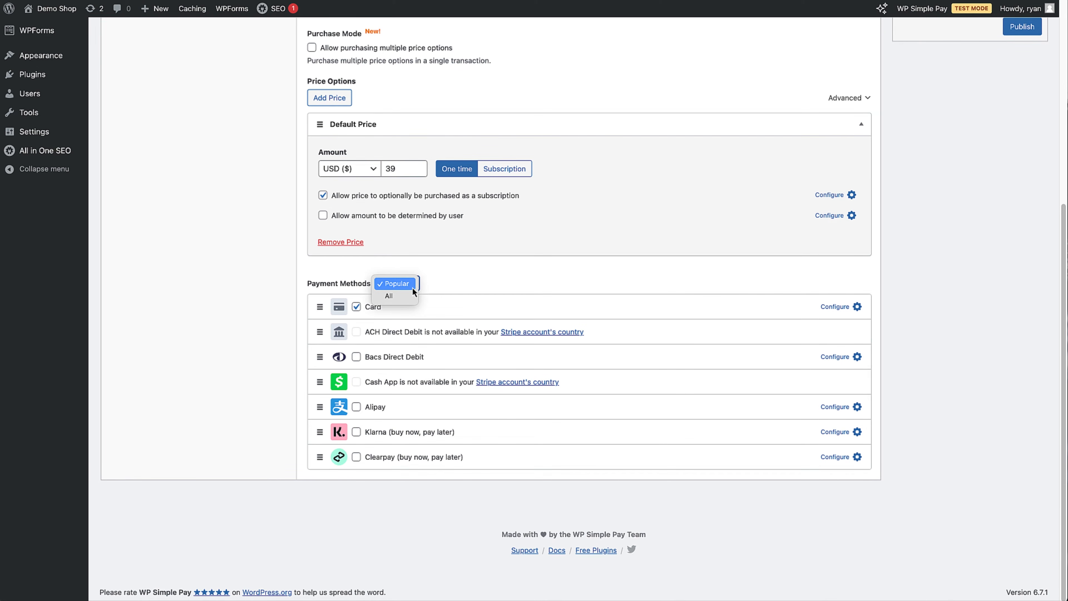
left_click(407, 297)
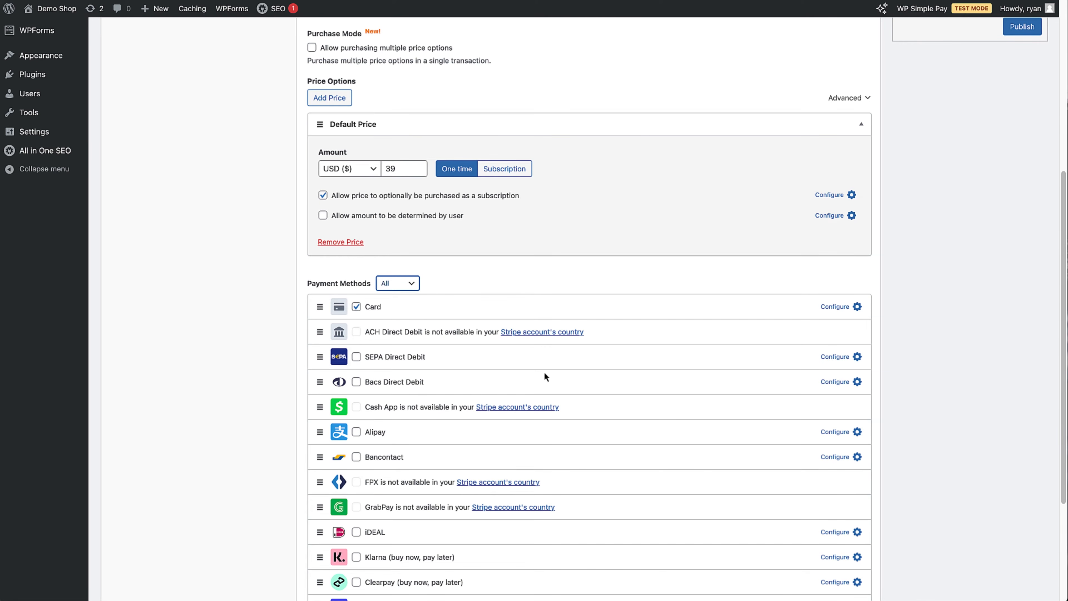
left_click_drag(1062, 345, 1037, 403)
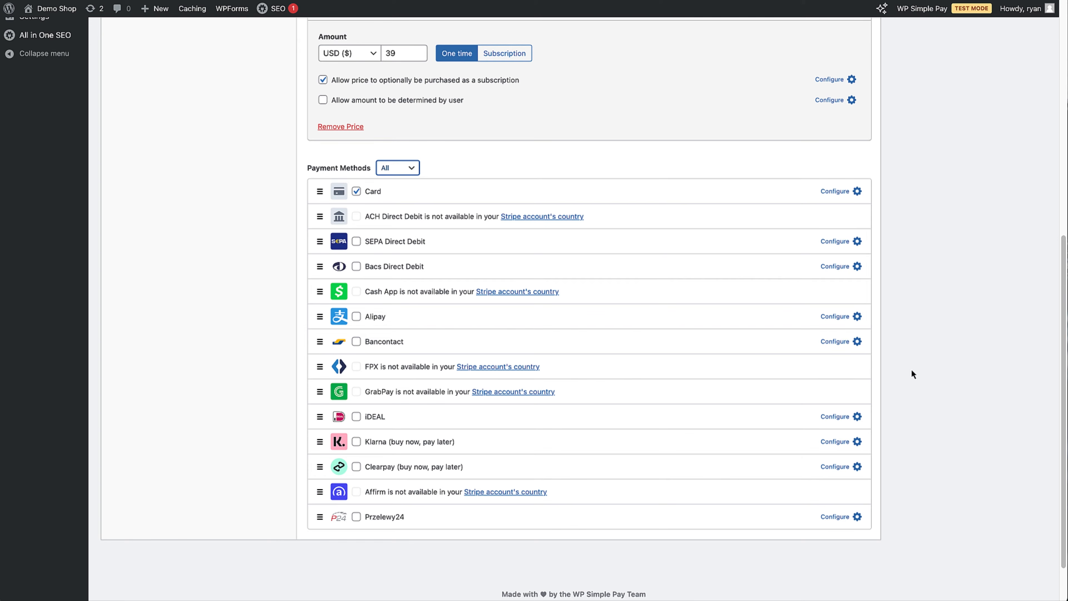
scroll(1056, 349, "up", 10)
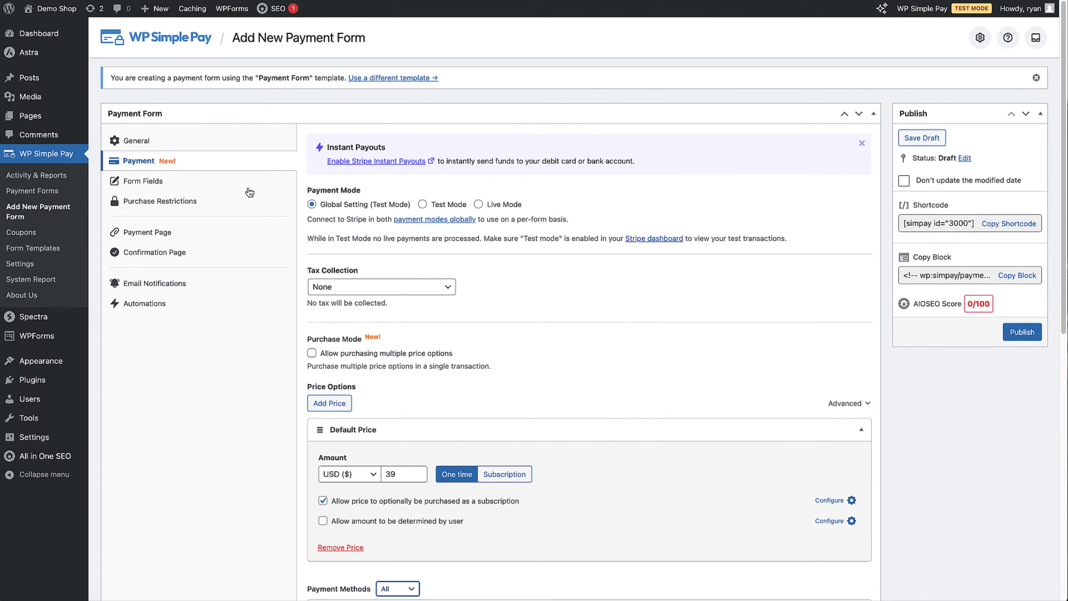
Step: Add a Name field to the payment form's fields
left_click(225, 185)
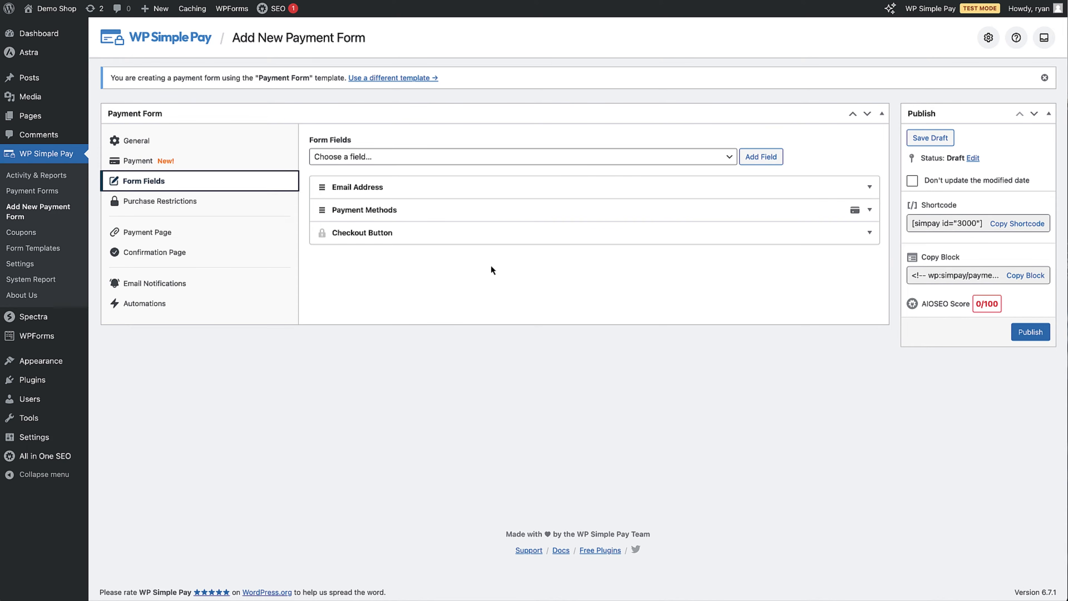
left_click(716, 164)
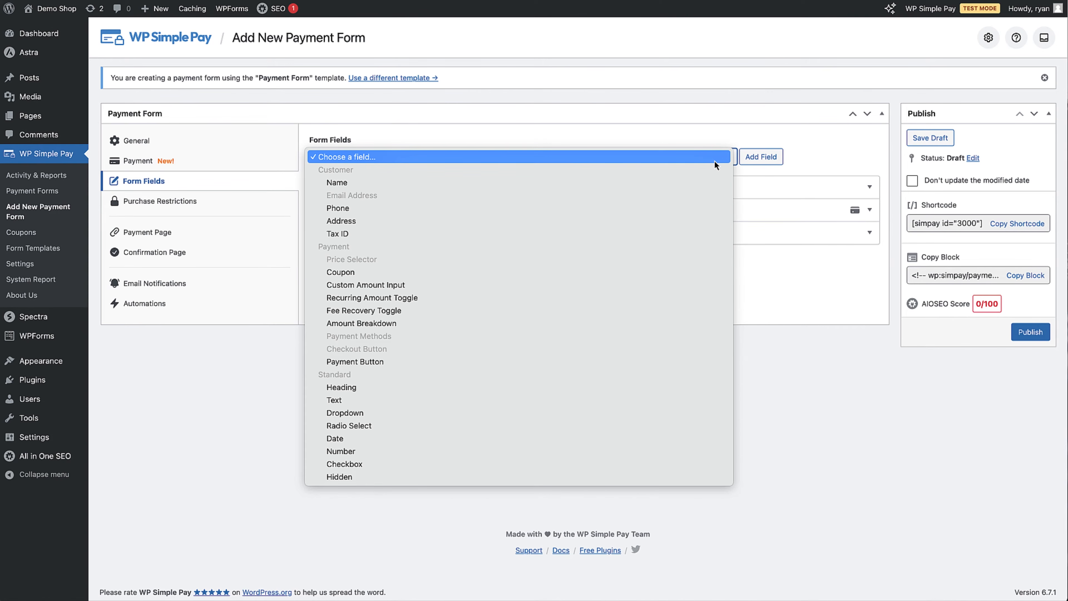
left_click(639, 188)
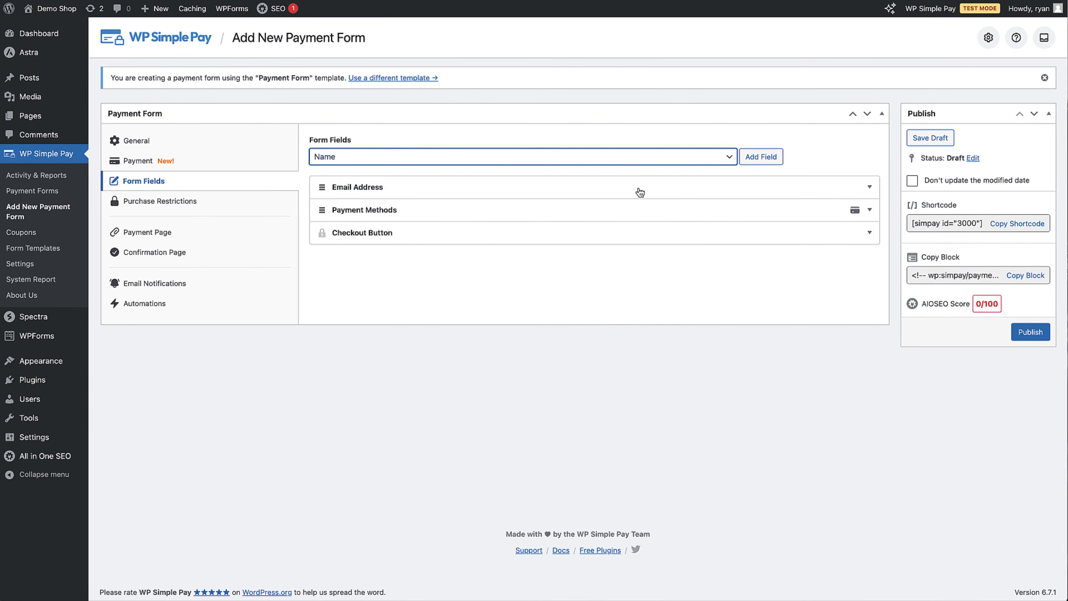
left_click(750, 167)
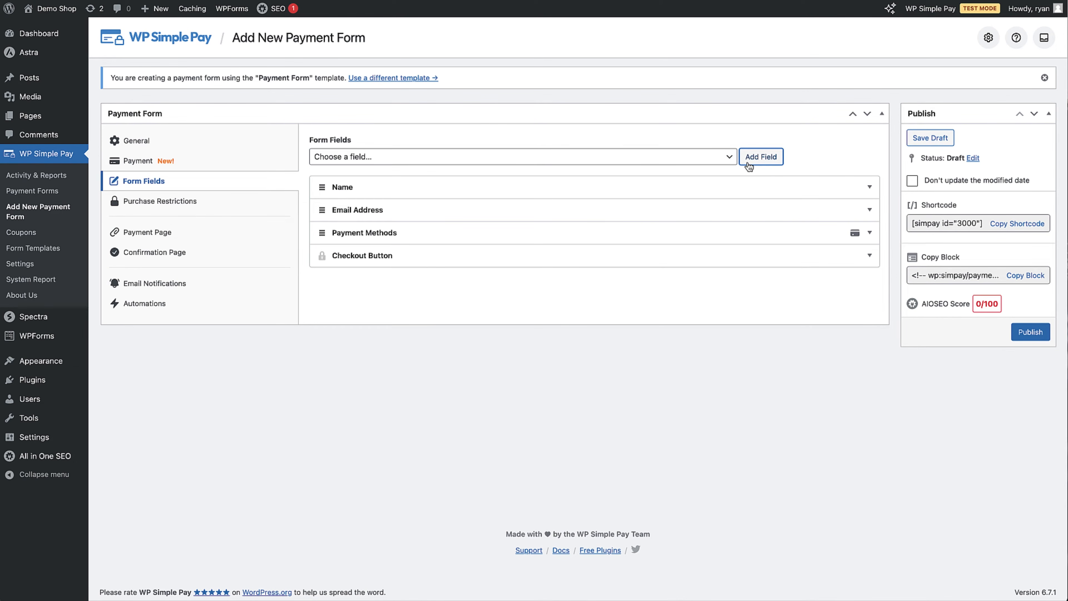
Step: Add an Address field and reorder the customer fields as Name, Email Address, Address
left_click(731, 161)
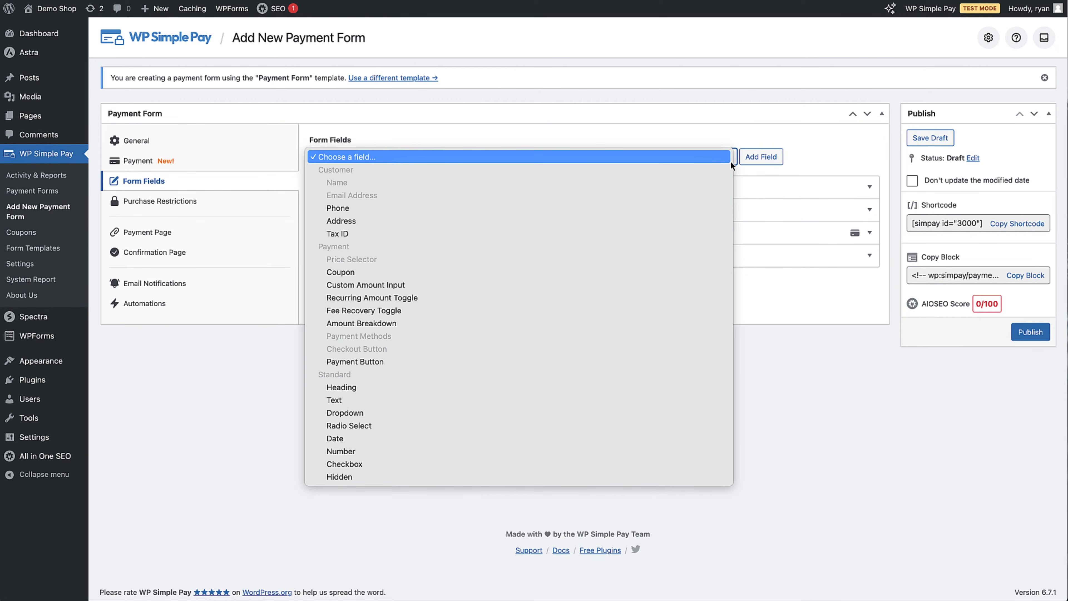
left_click(648, 220)
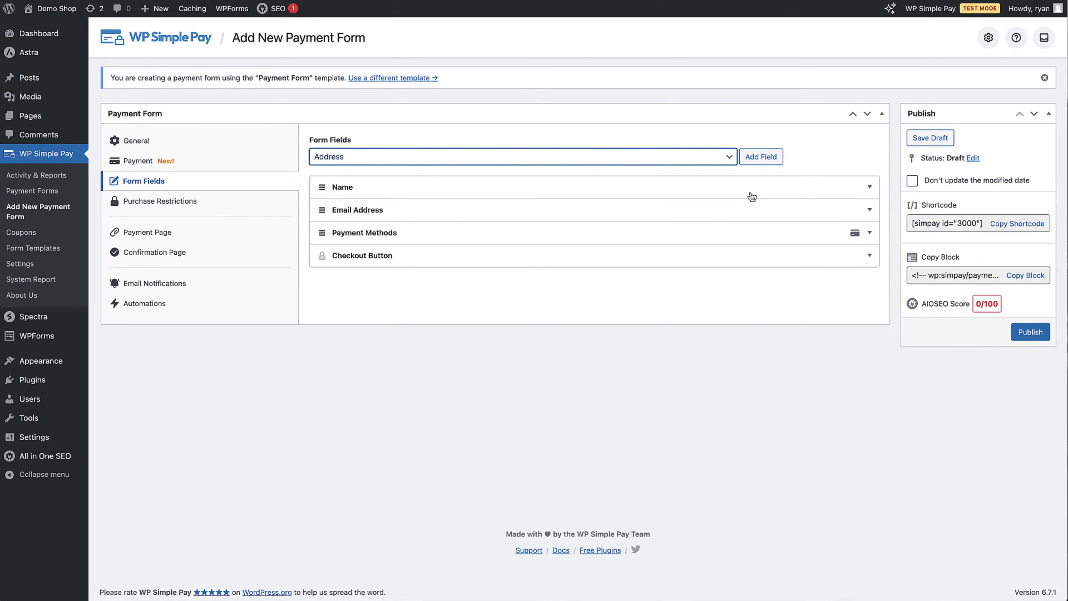
left_click(761, 167)
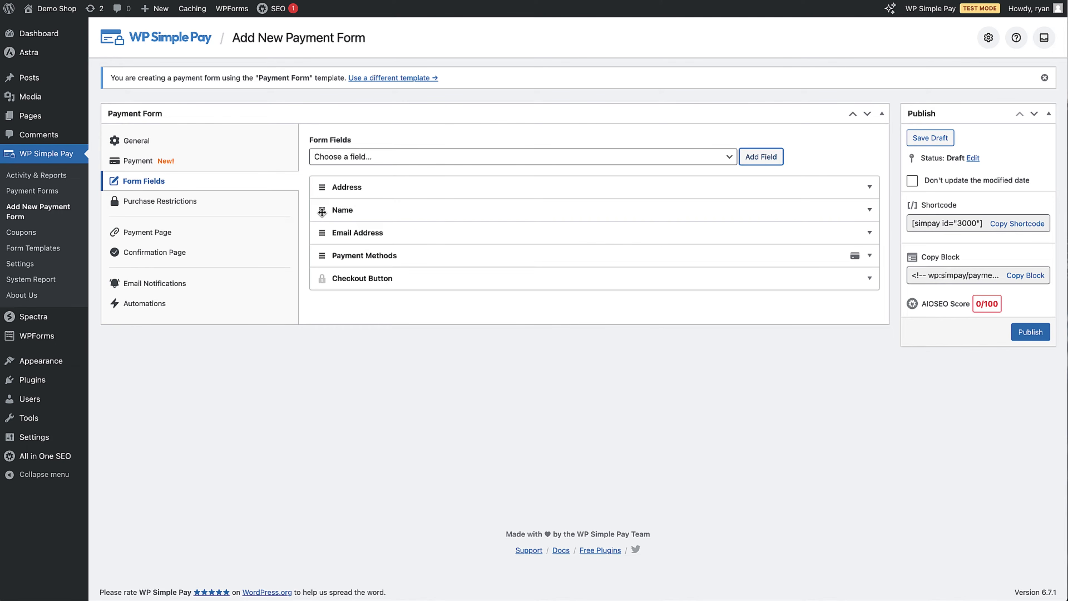
left_click_drag(322, 211, 321, 186)
left_click_drag(320, 230, 320, 208)
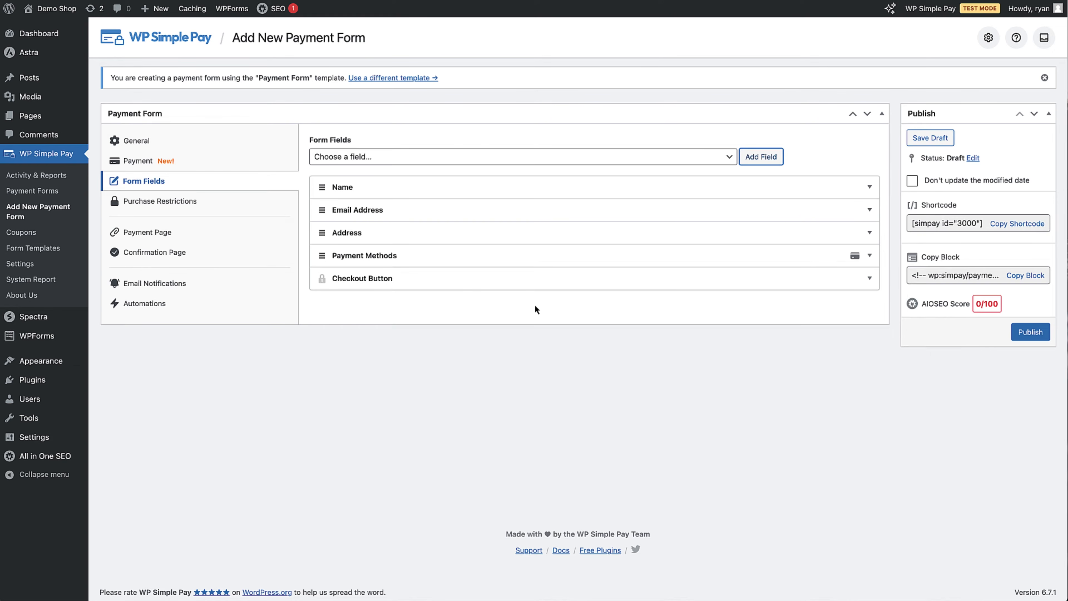
Step: Label the Name field "Full Name" and make it required
left_click(821, 190)
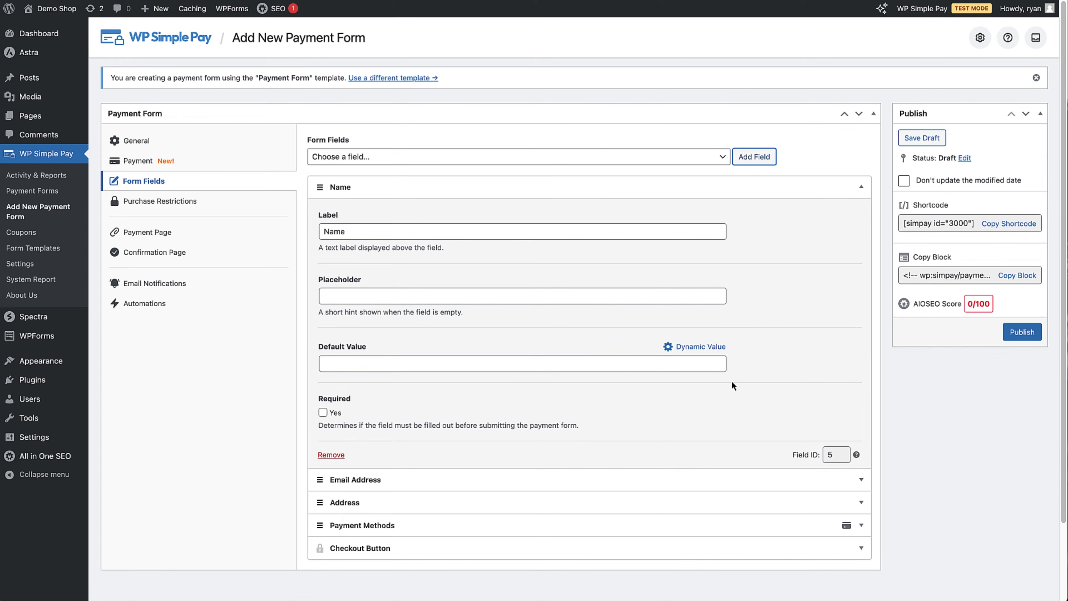
left_click(368, 232)
key("BackSpace")
key("BackSpace")
key("BackSpace")
key("BackSpace")
type("Full Name")
left_click(754, 249)
left_click(323, 414)
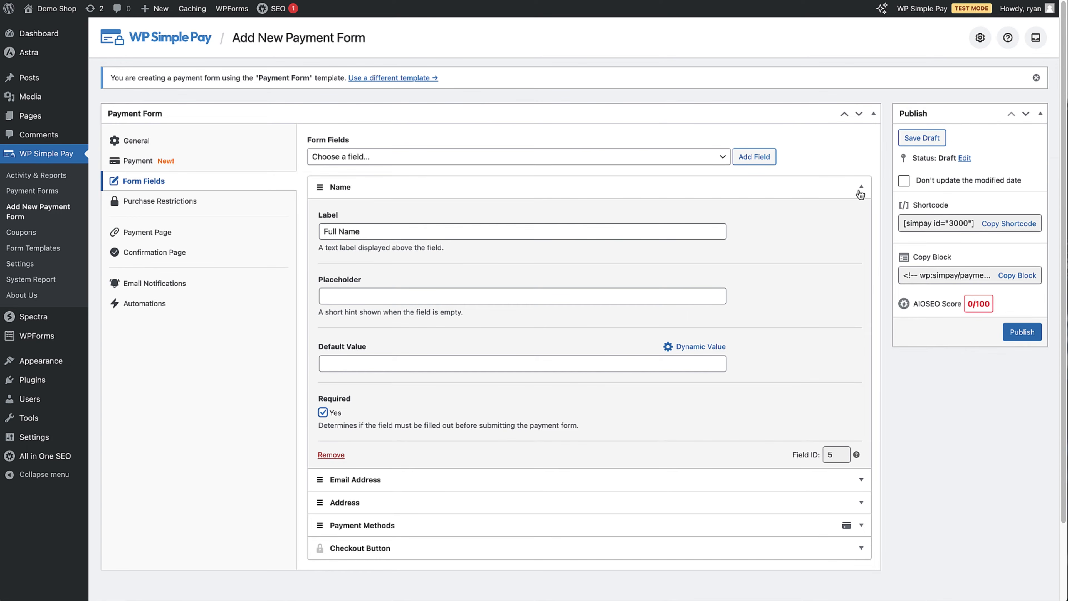
left_click(861, 188)
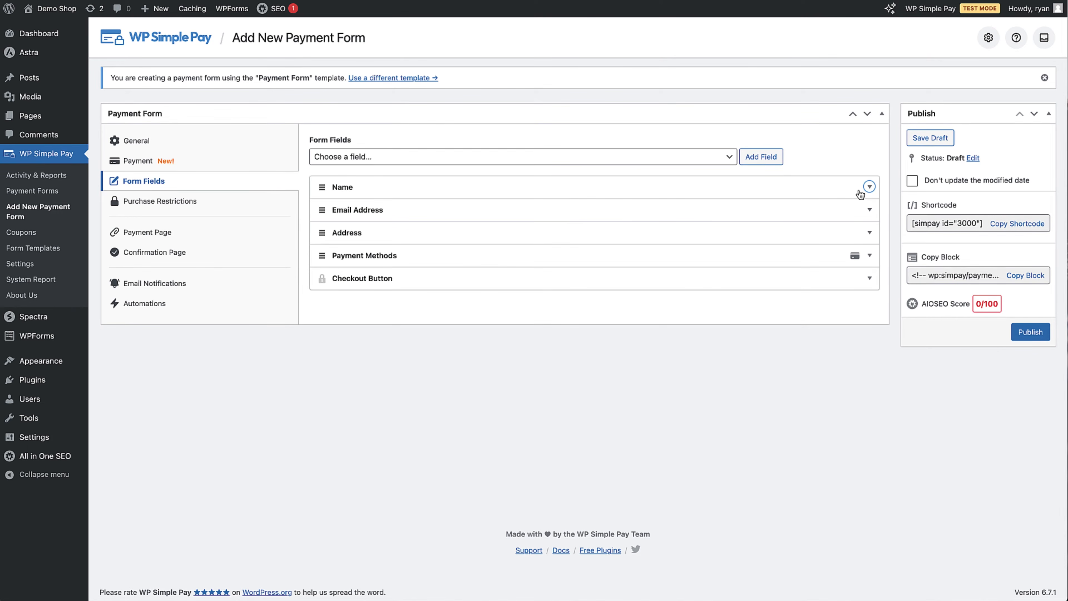
Step: Review the settings of the Email Address, Address, Payment Methods and Checkout Button fields
left_click(859, 215)
left_click(858, 215)
left_click(863, 234)
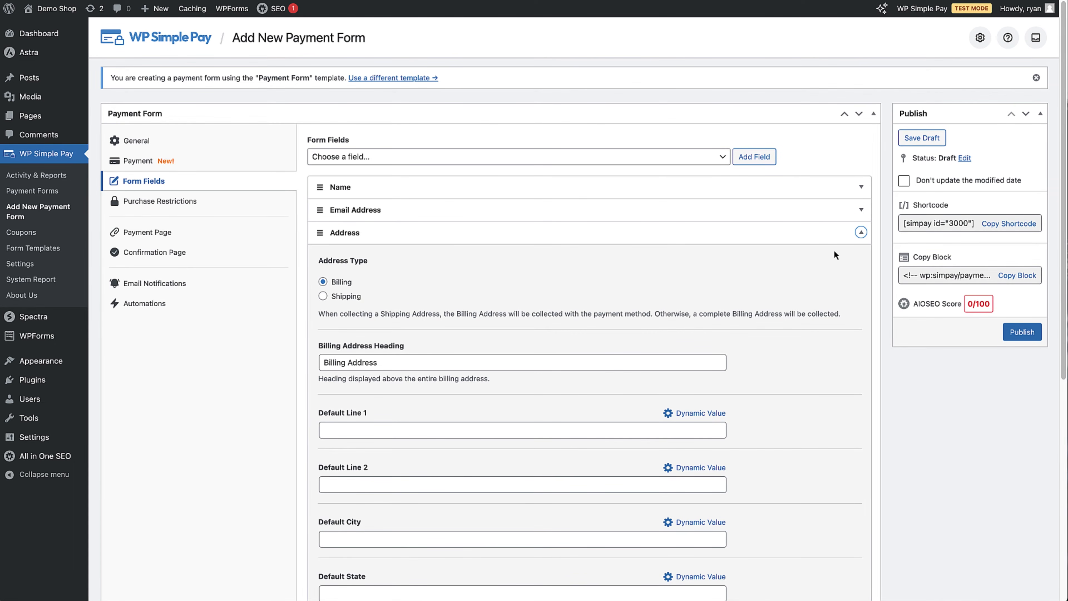
left_click(861, 233)
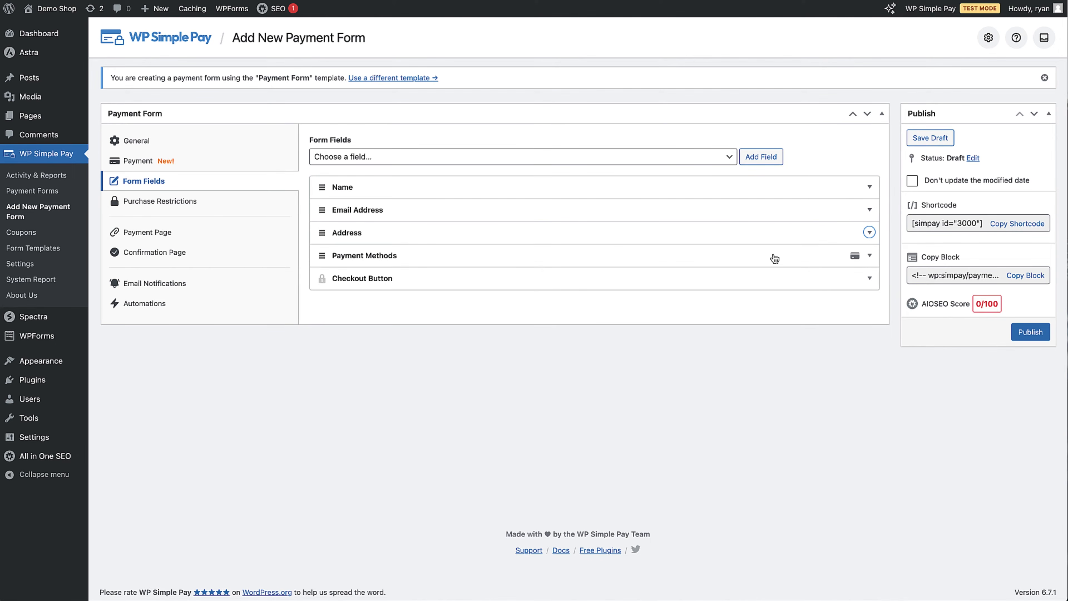
left_click(874, 260)
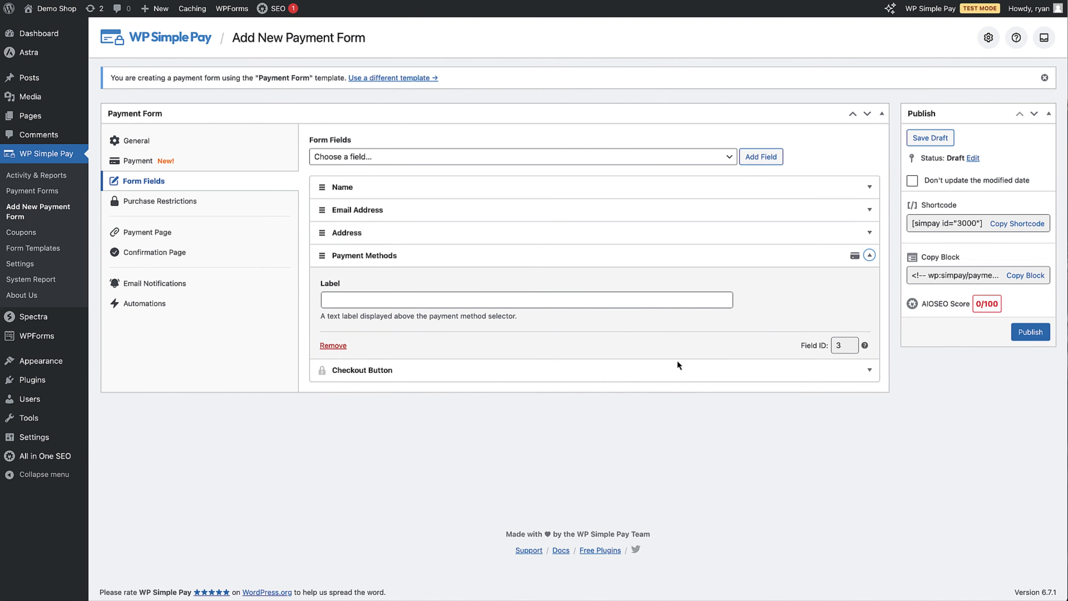
left_click(868, 256)
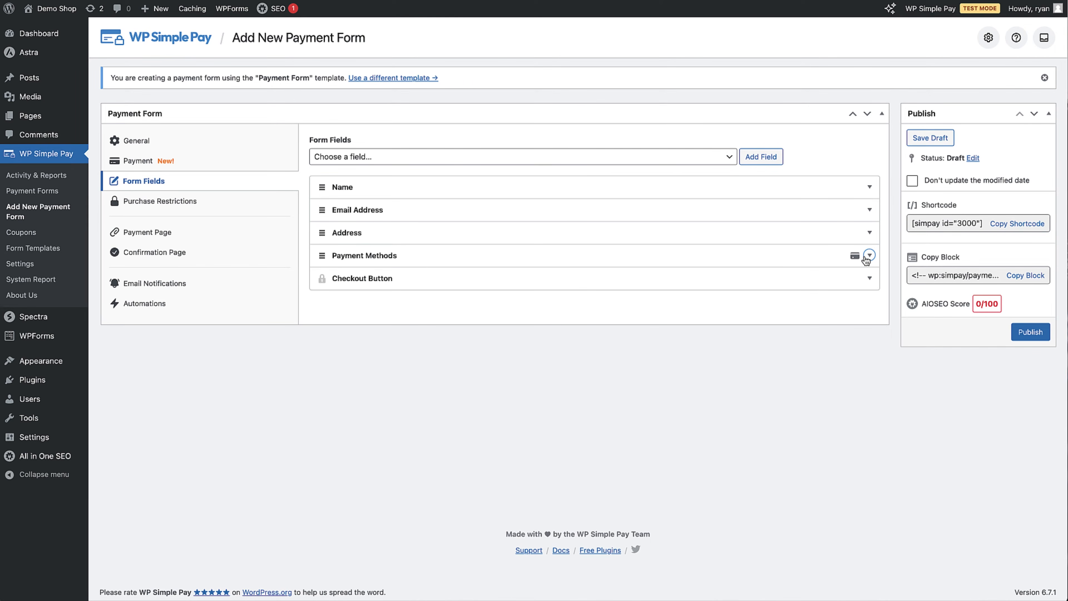
left_click(869, 280)
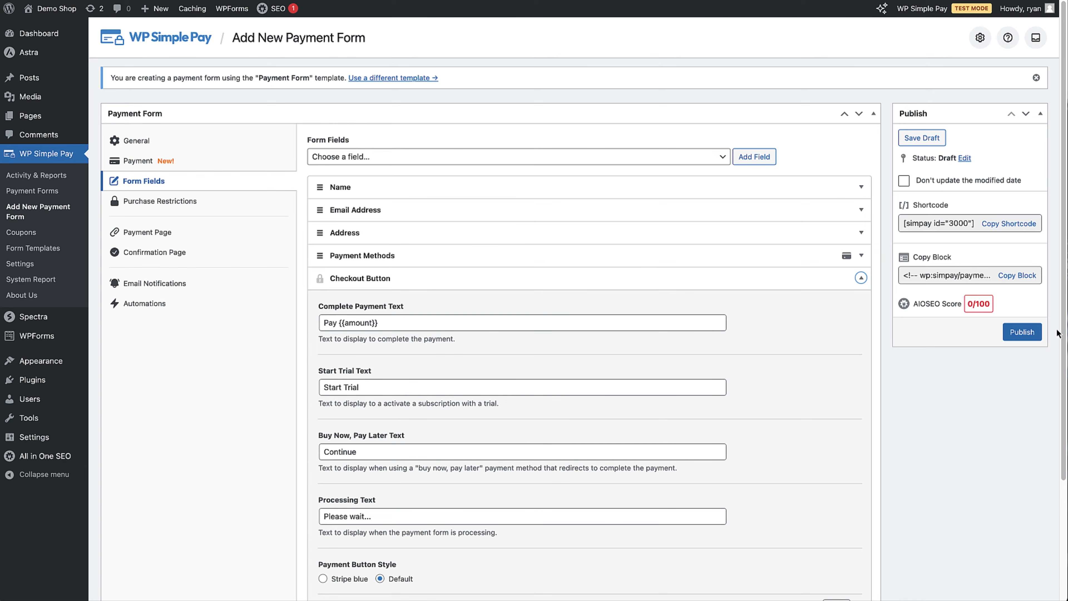
left_click_drag(1064, 329, 1062, 399)
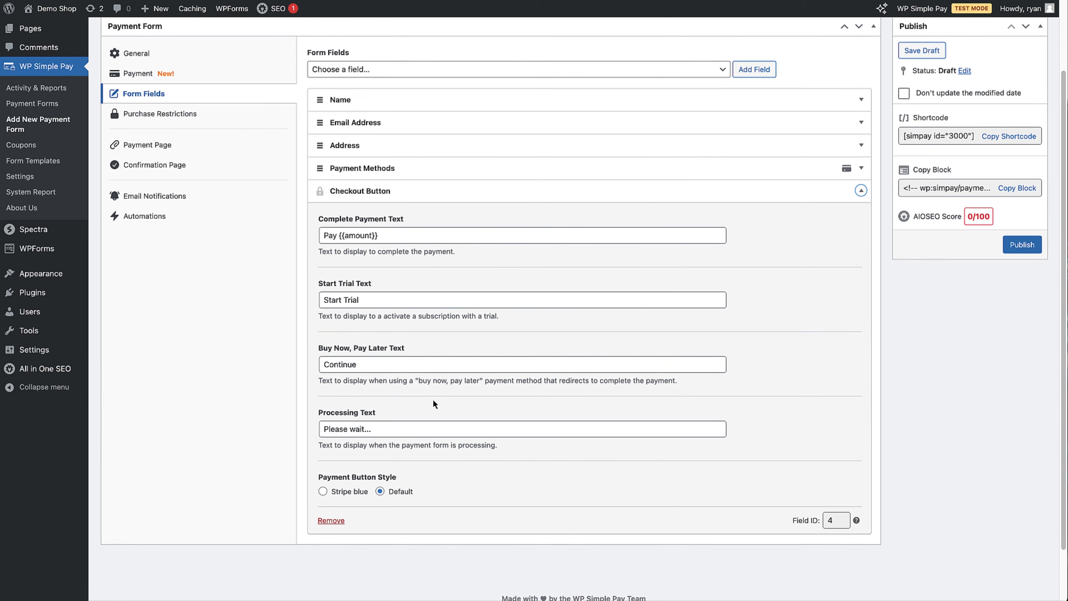
left_click(850, 190)
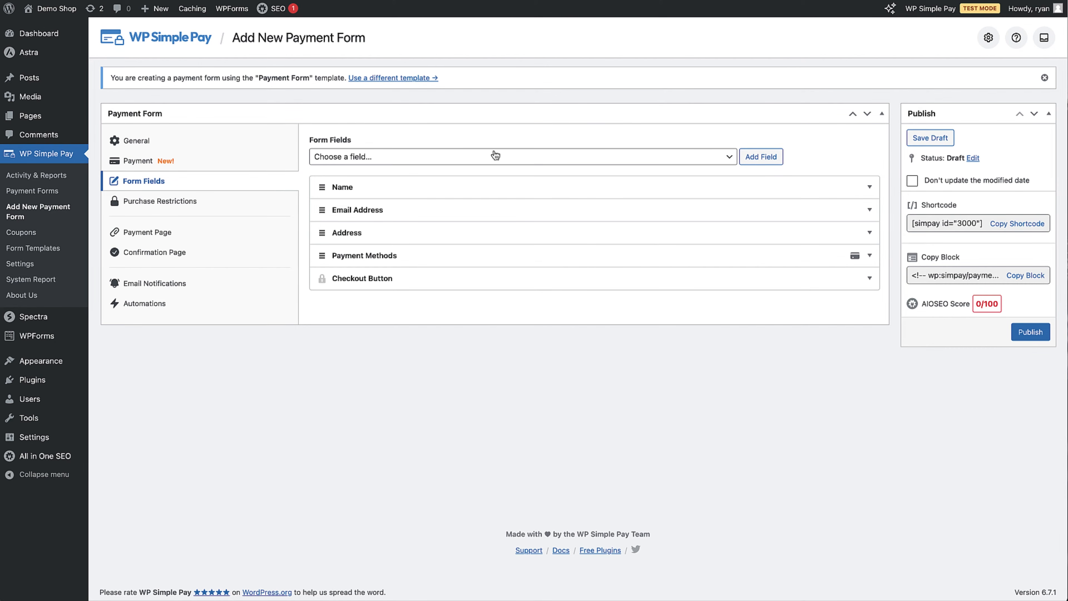
Step: Hide the payment form after 30 payments counted towards a single limit, and leave its scheduled start date off
left_click(203, 201)
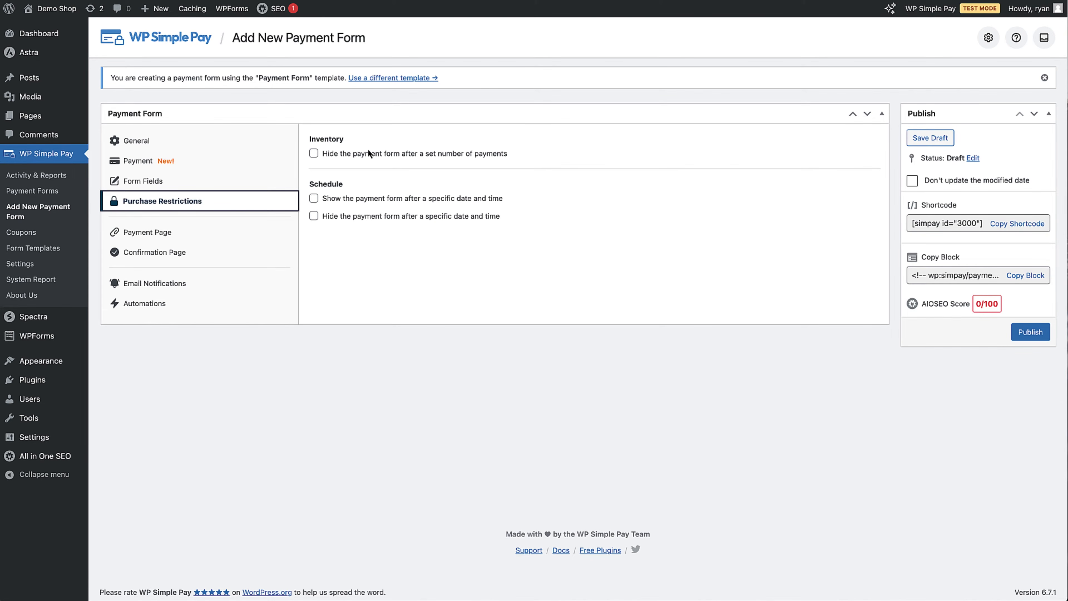
left_click(314, 154)
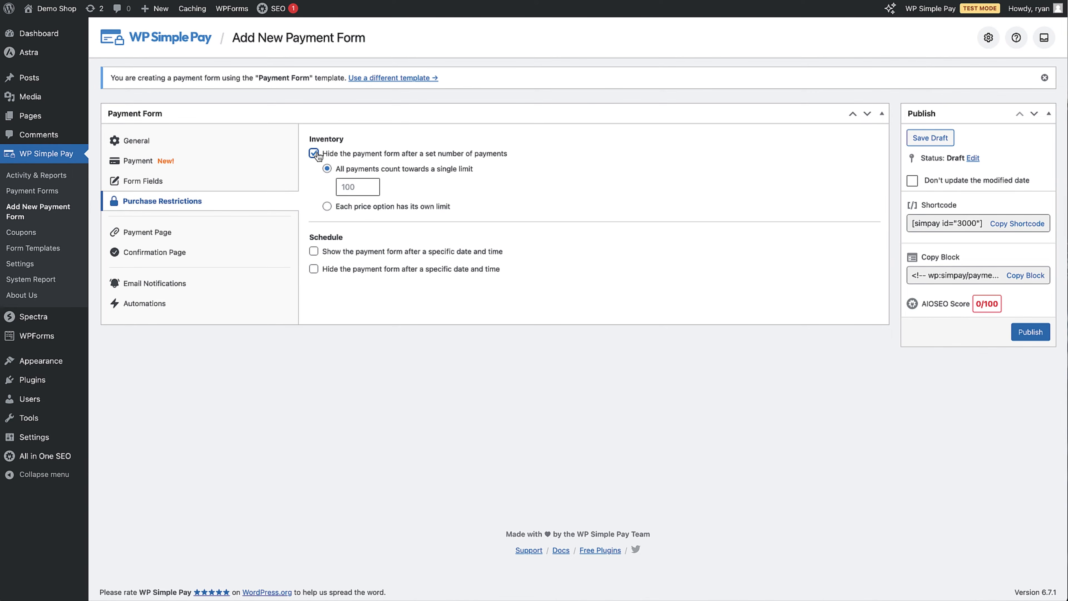
left_click(353, 186)
type("30")
left_click(541, 290)
left_click(313, 251)
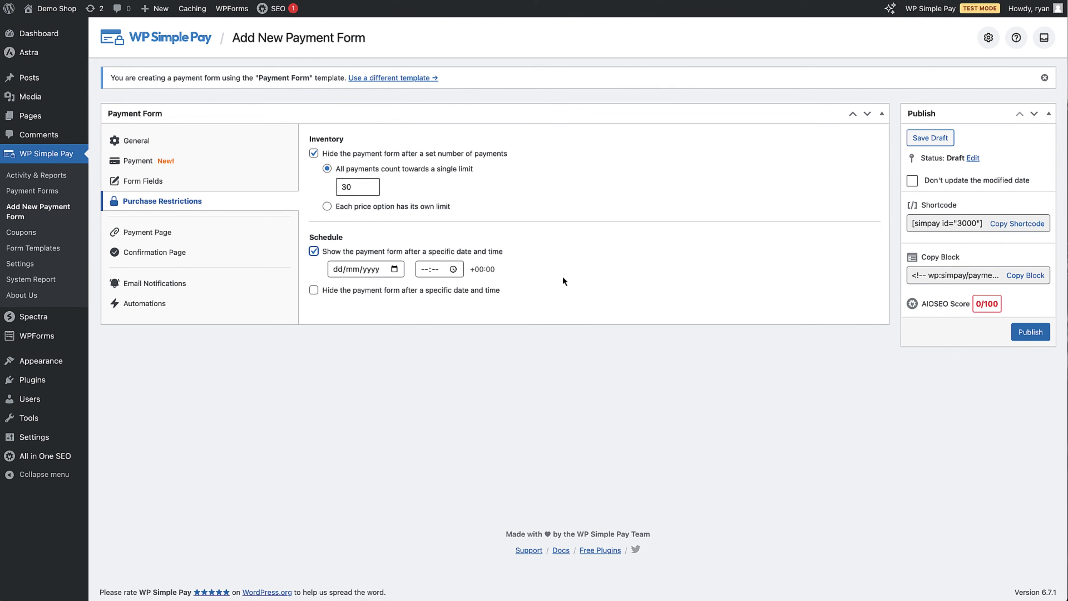
left_click(313, 251)
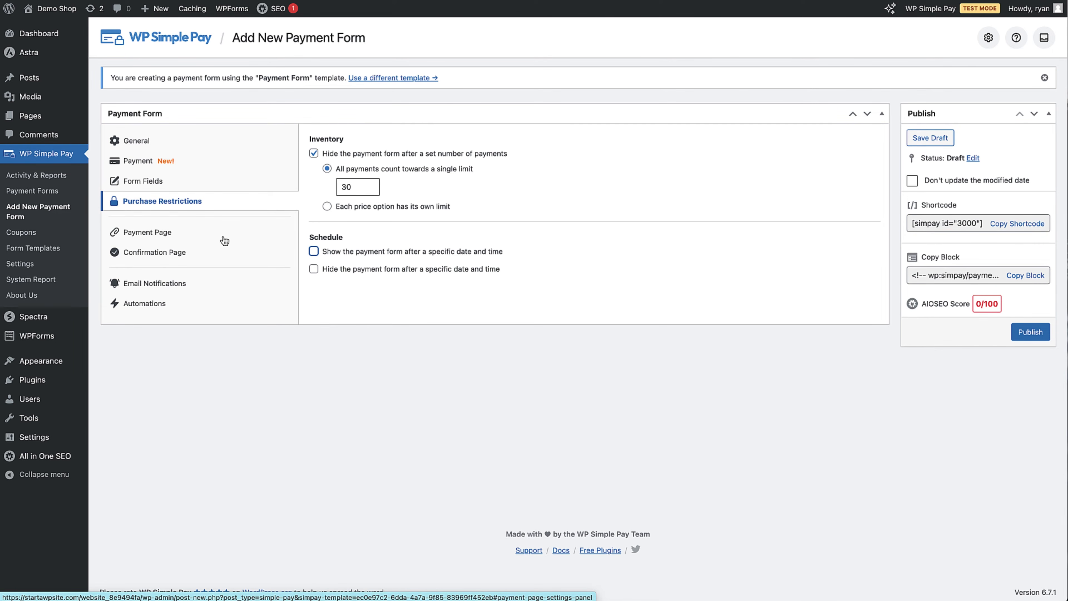
Step: Open the confirmation page settings and review the custom page and external URL options for the payment success page
left_click(231, 262)
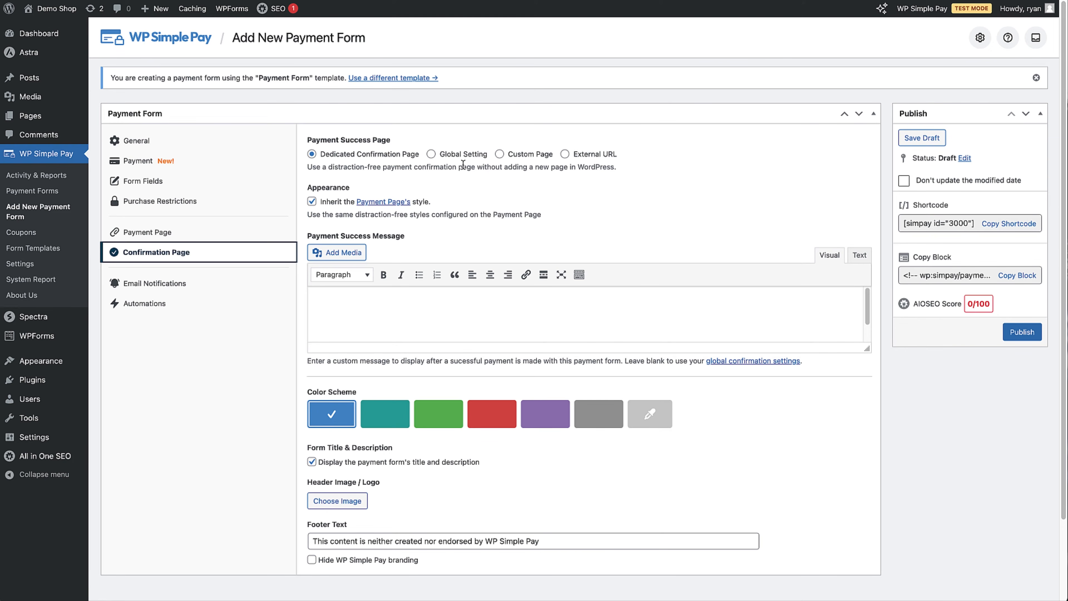
left_click(500, 156)
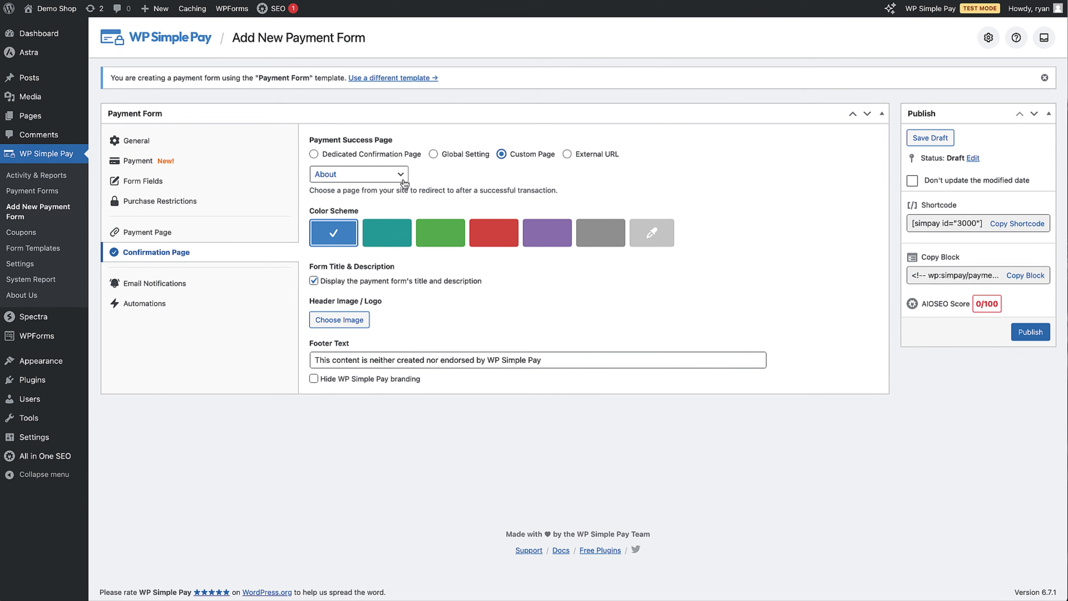
left_click(404, 184)
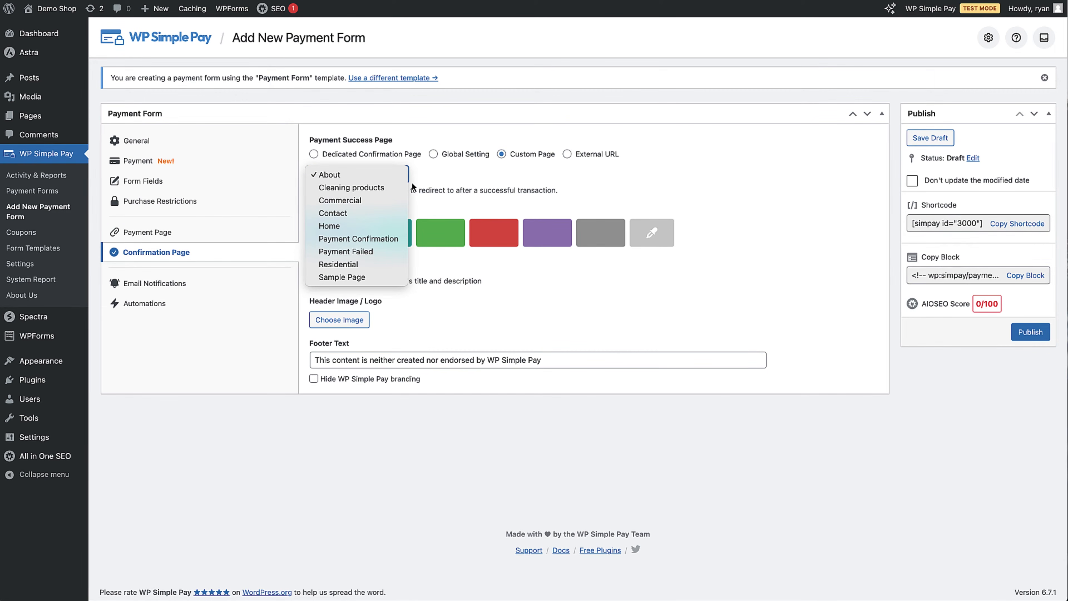
left_click(456, 181)
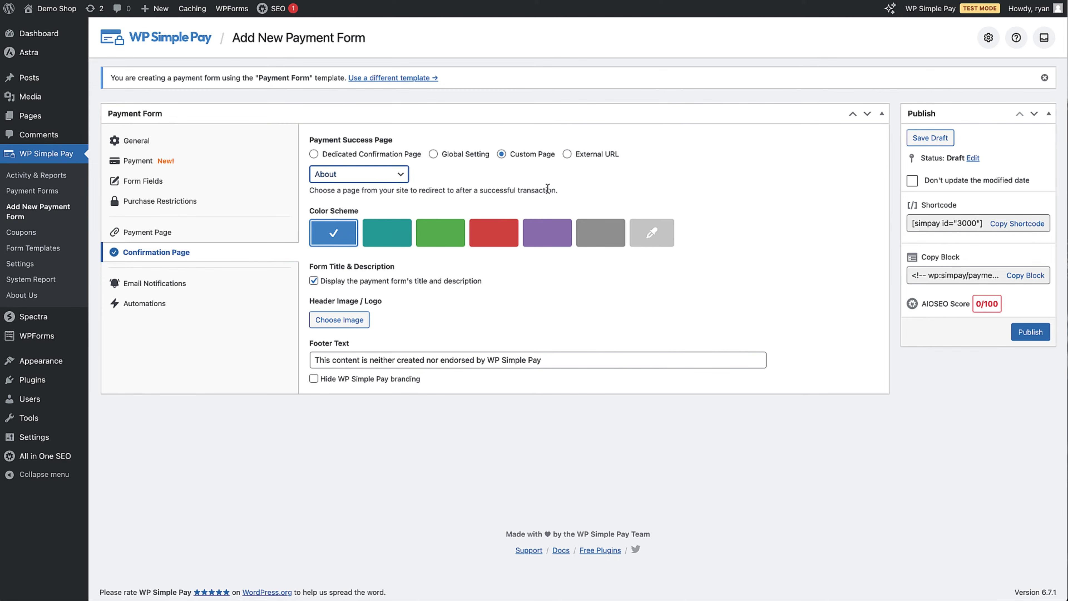
left_click(568, 154)
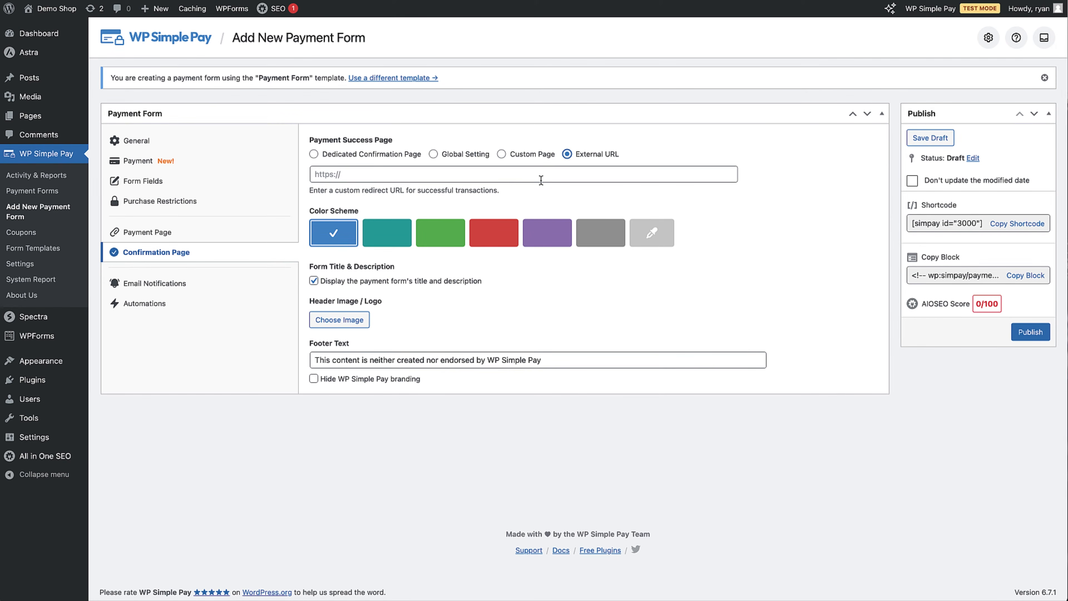
left_click(541, 180)
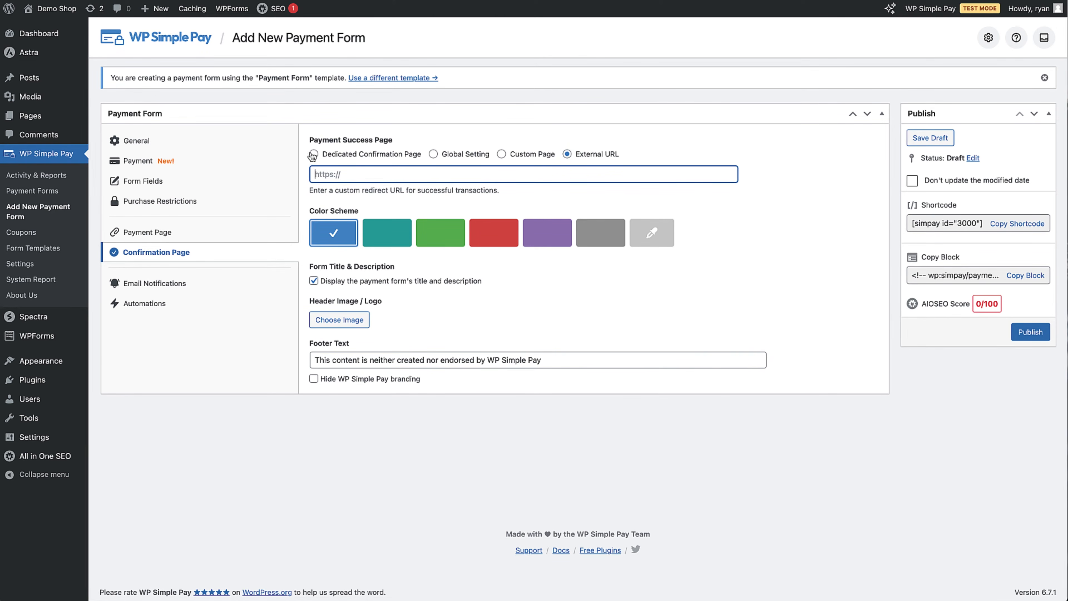
Step: Choose the dedicated confirmation page and enter the success message "Thanks for purchasing our Ultimate Product Cleaning Bundle! You'll receive payment and shipping details by email."
left_click(312, 154)
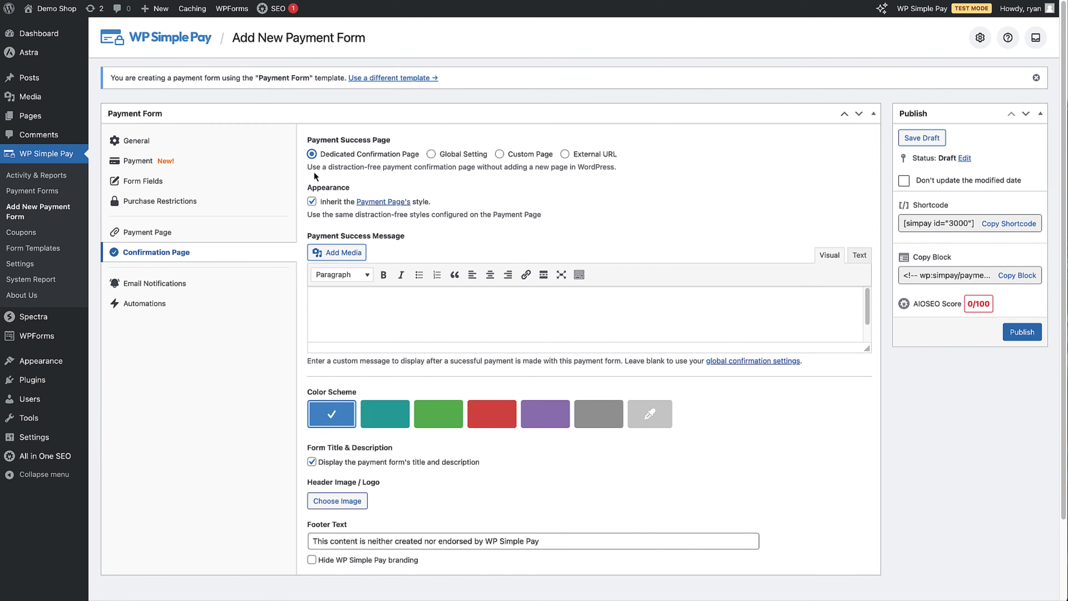
left_click(356, 310)
type("Thanks for purchasing our Ultimate Product Cleaning Bundle! You'll receive payment and shipping details by email.")
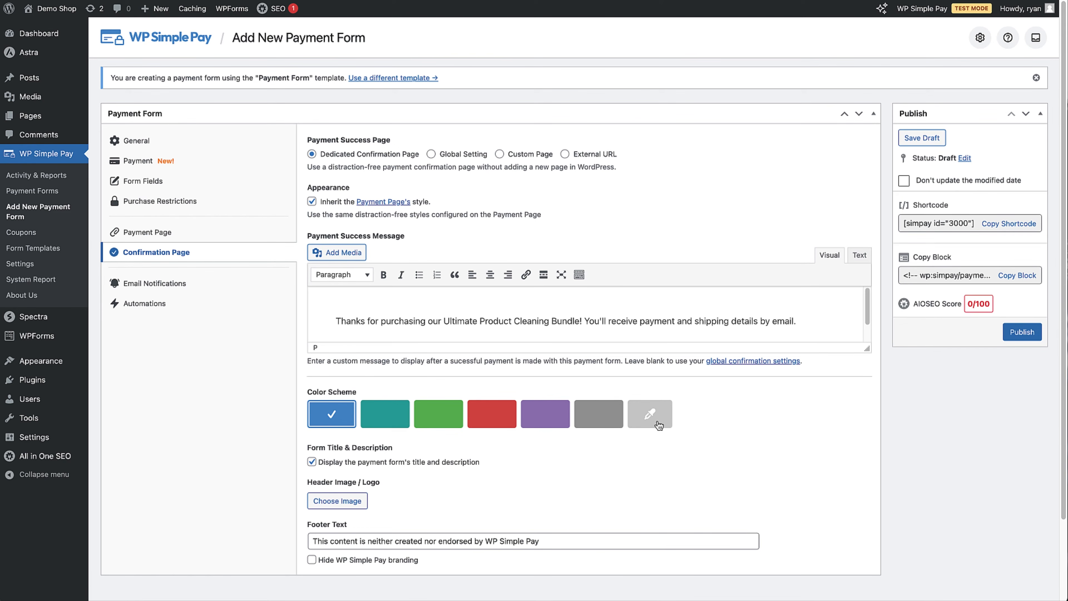
Step: Set the custom color swatch to dark blue and keep the preset blue as the confirmation page's color scheme
left_click(659, 425)
left_click(682, 463)
left_click(667, 546)
mouse_move(648, 462)
left_mouse_down()
mouse_move(693, 472)
mouse_move(654, 478)
mouse_move(690, 498)
mouse_move(694, 490)
left_mouse_up()
left_click(330, 423)
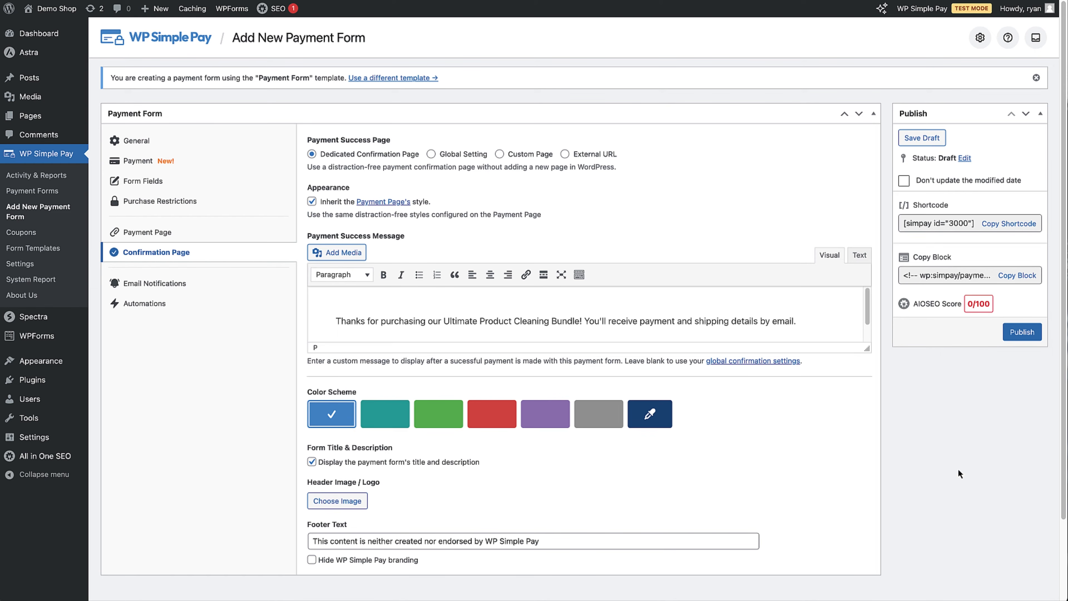
Step: Use cleaning-logo-1.png as the header logo and set the footer text to "Thank you for using our website we hope to see you again soon."
scroll(1054, 412, "down", 2)
scroll(1054, 413, "down", 1)
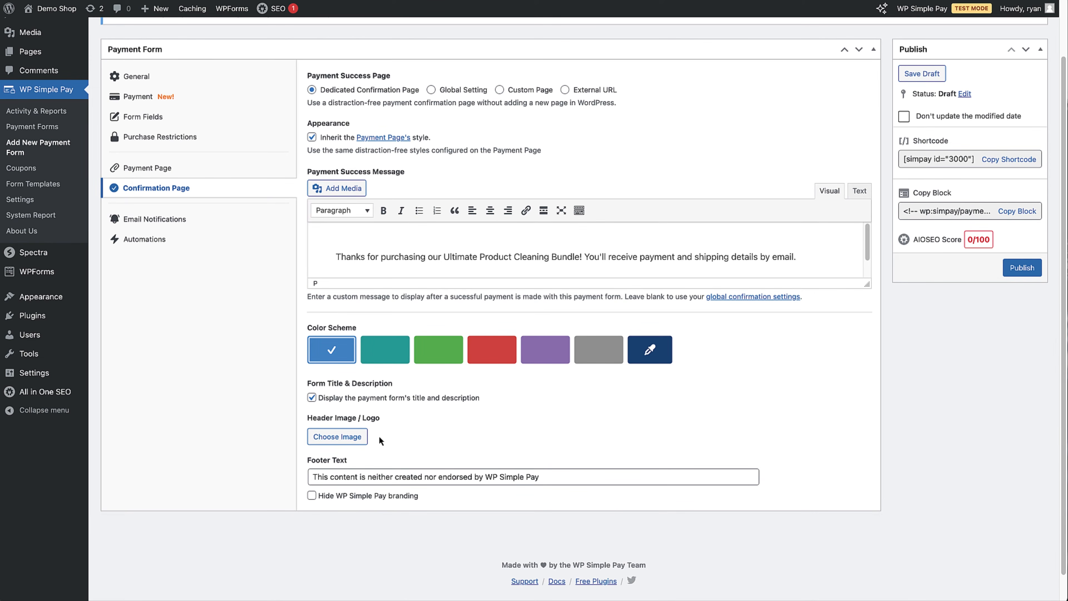
left_click(356, 443)
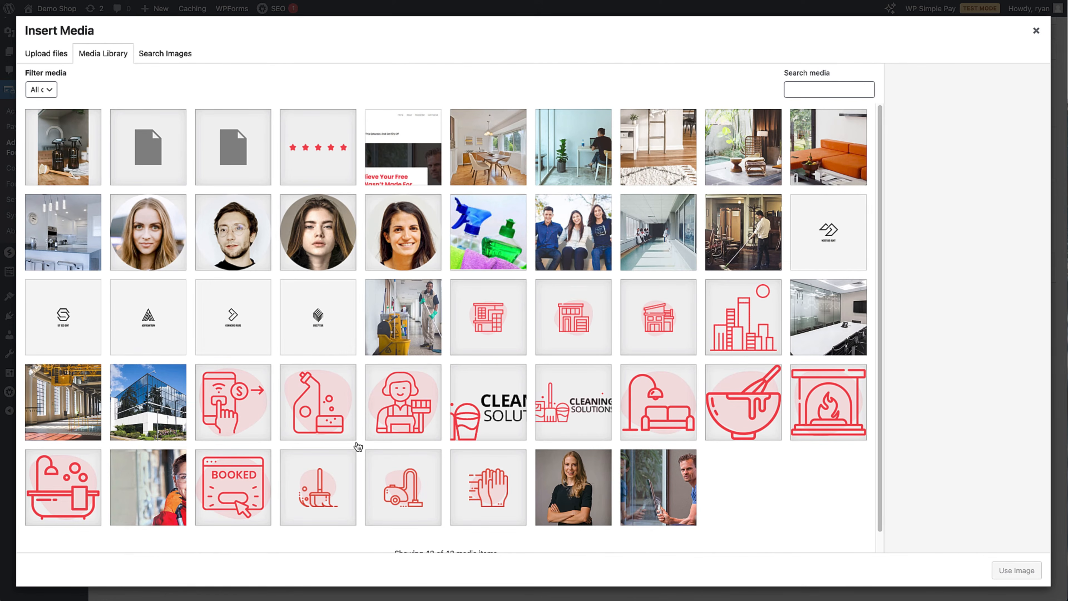
left_click(499, 432)
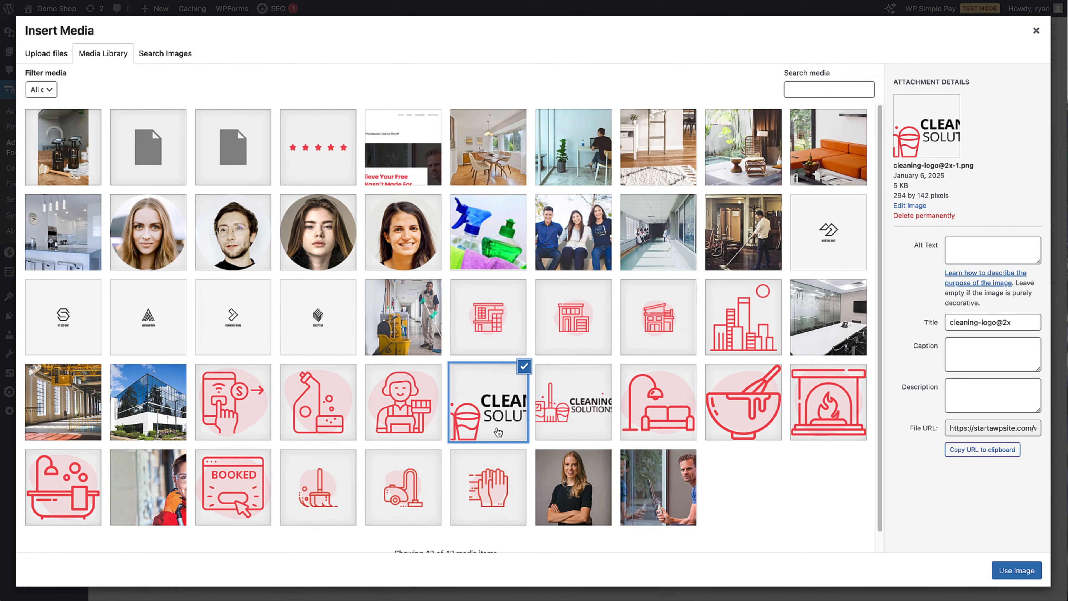
left_click(552, 421)
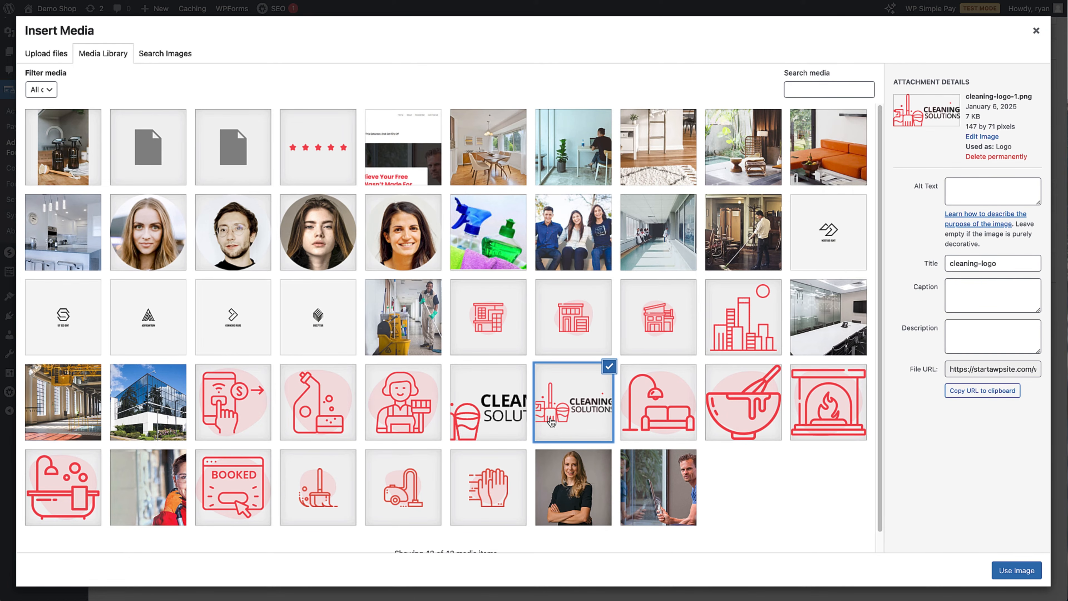
left_click(1007, 573)
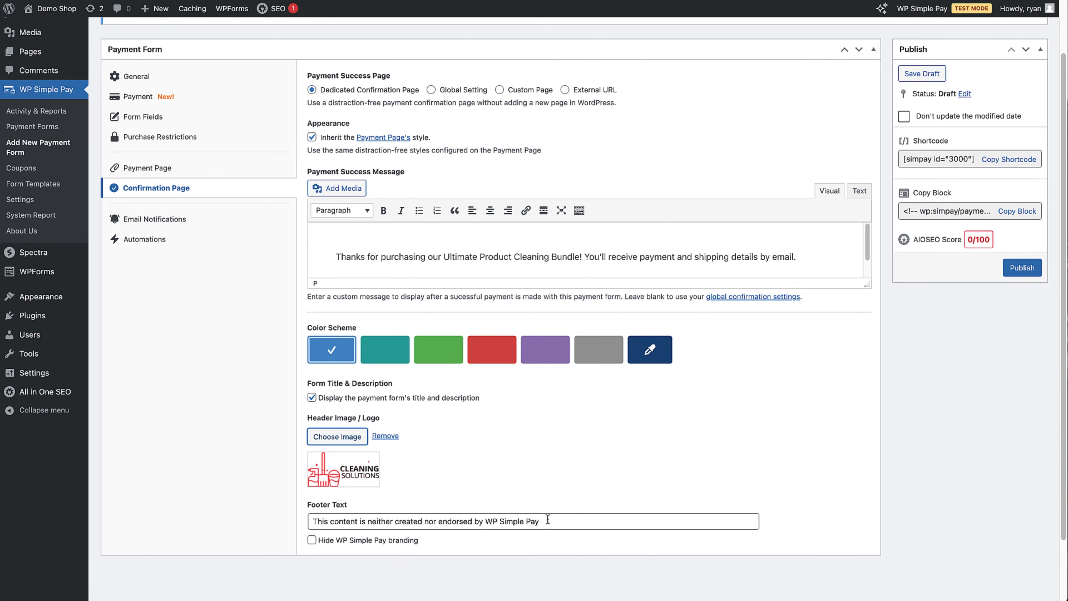
left_click_drag(547, 521, 290, 520)
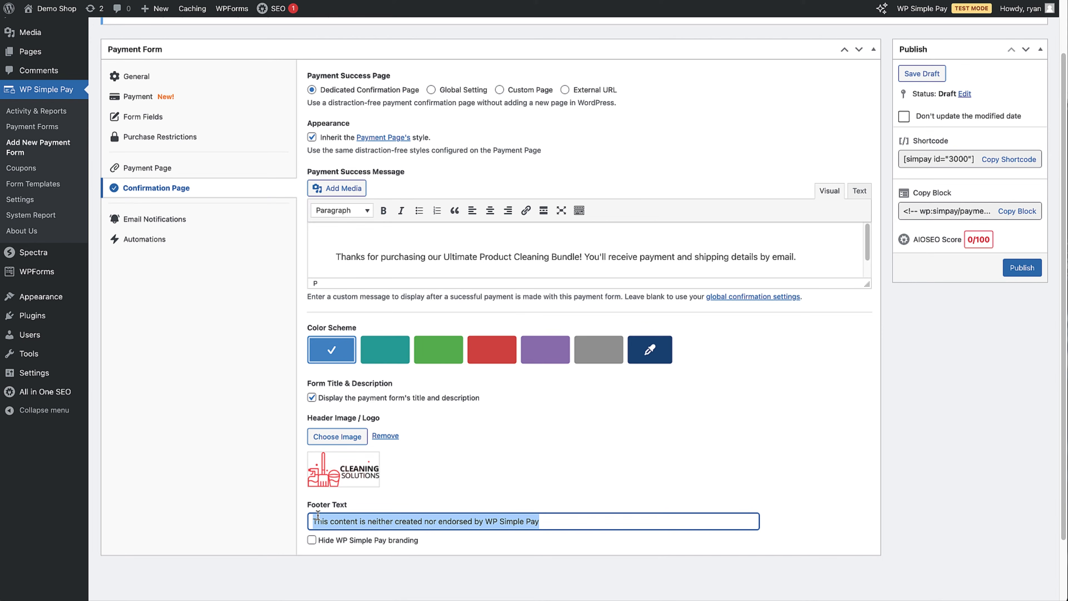
type("Thank you for using our website we hope to see you again soon.")
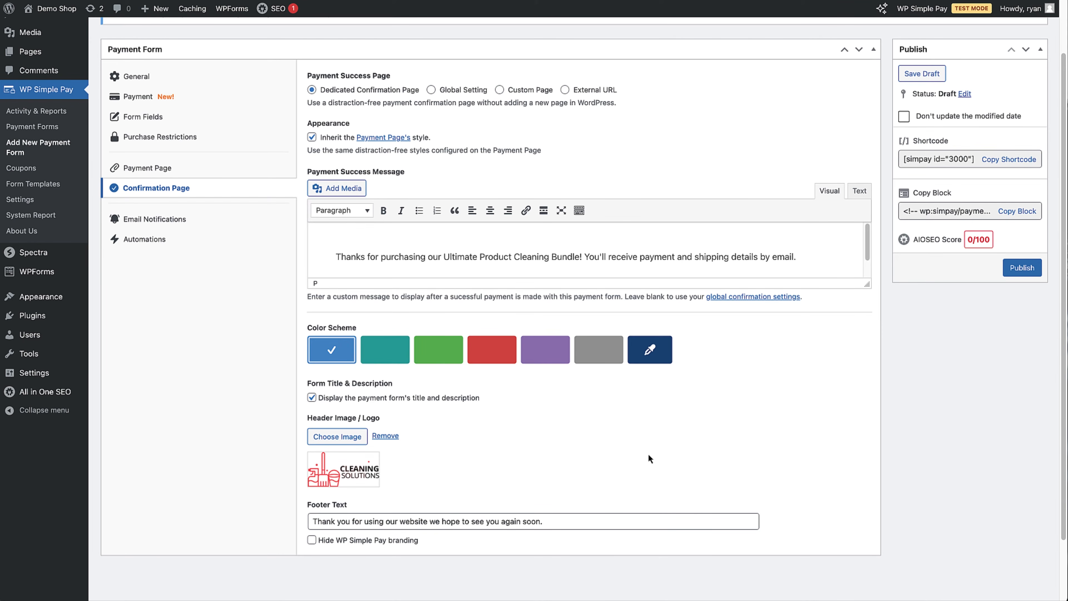
Step: Leave the form's custom payment receipt and payment notification emails blank and save the form as a draft
left_click(215, 219)
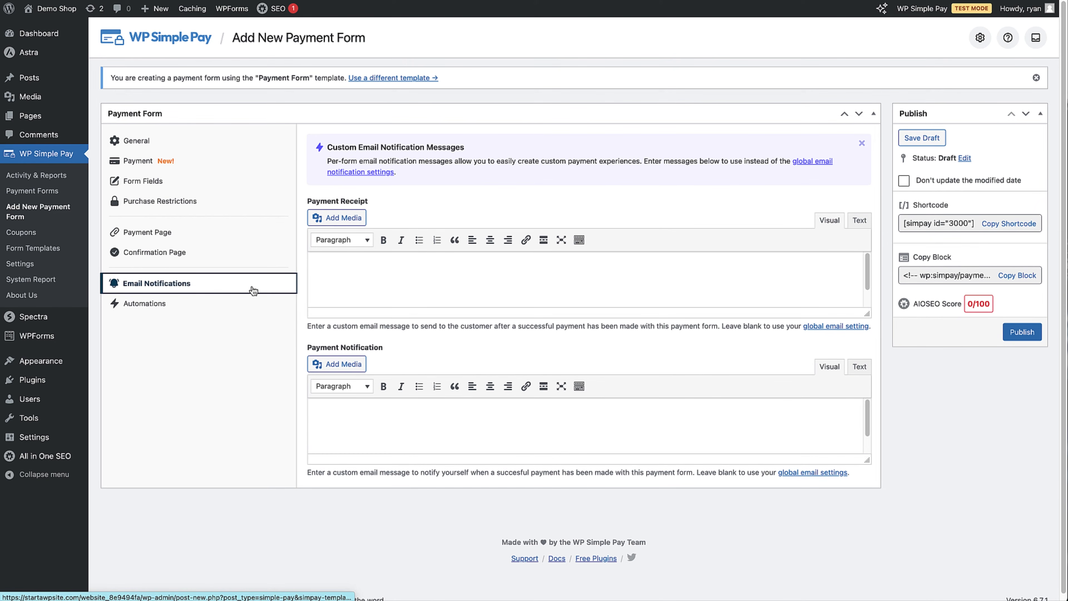
left_click(358, 291)
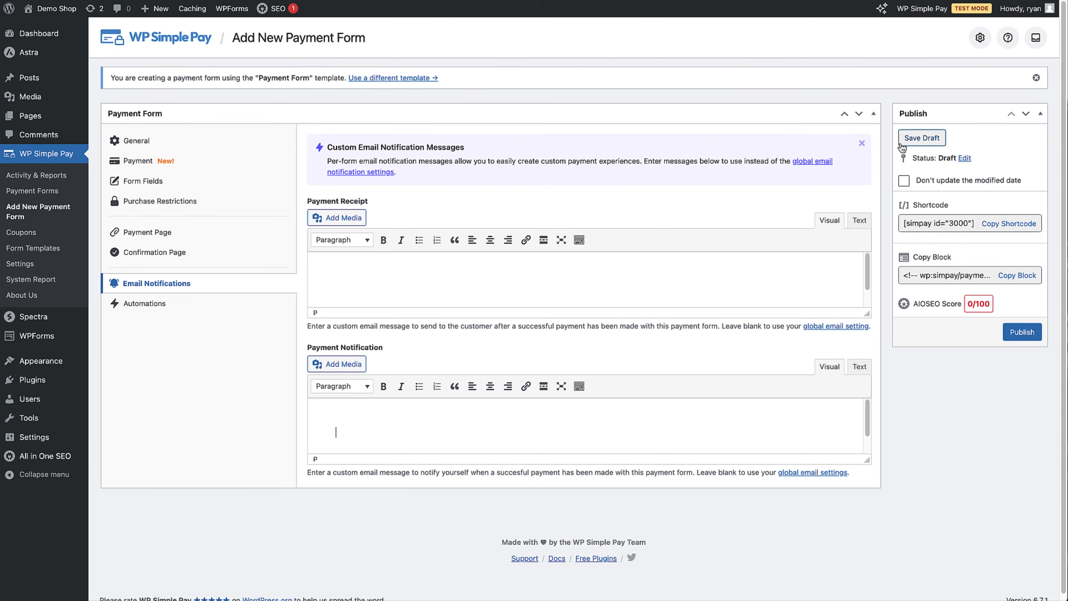
left_click(901, 144)
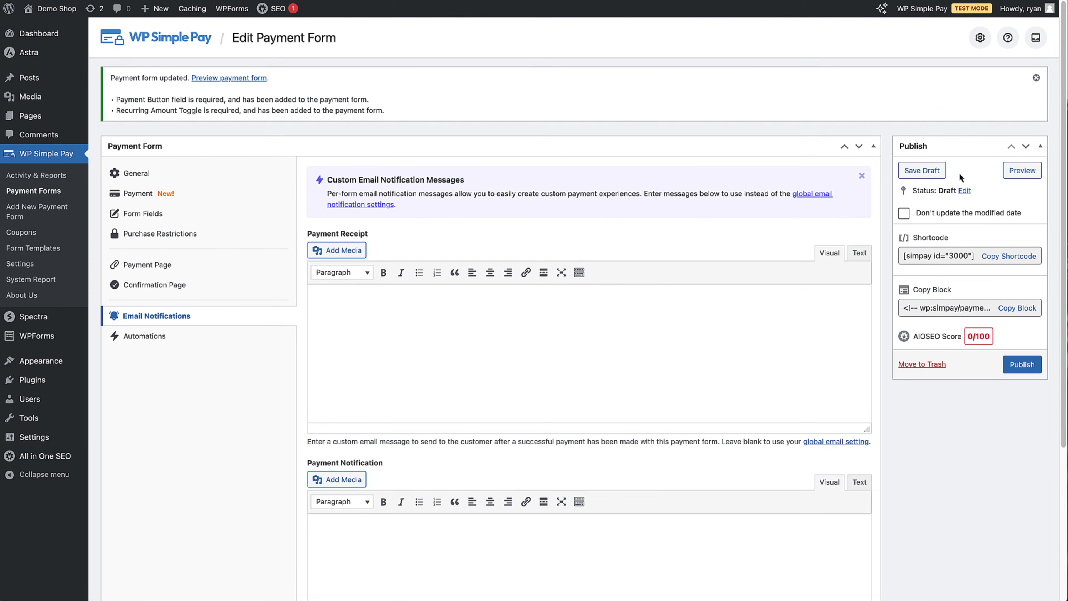
Step: Check the Pay with Card popup in the payment form's preview, close it and publish the form
left_click(1020, 173)
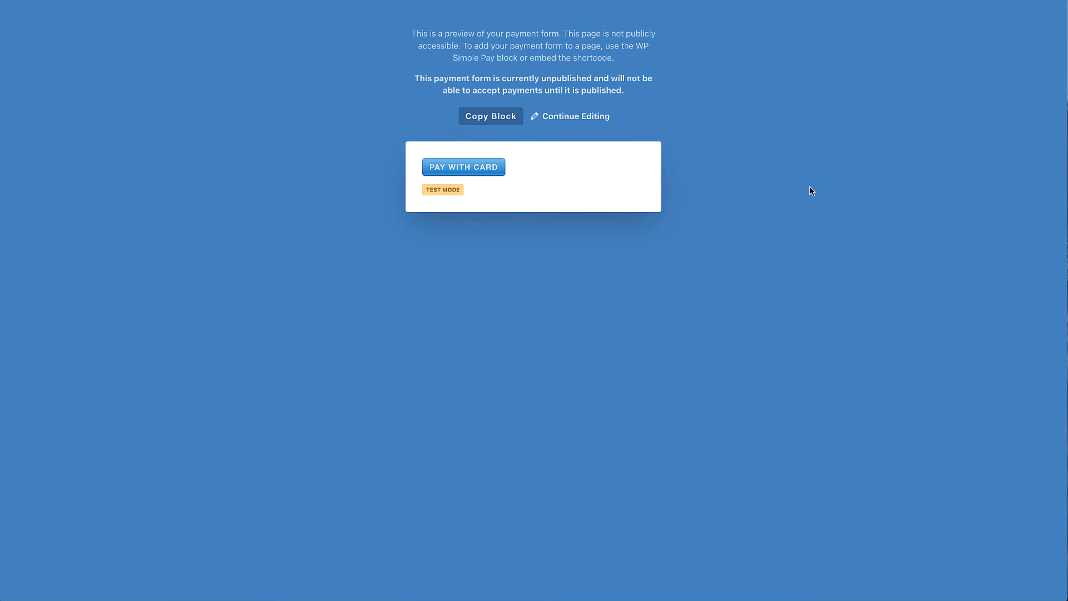
left_click(466, 176)
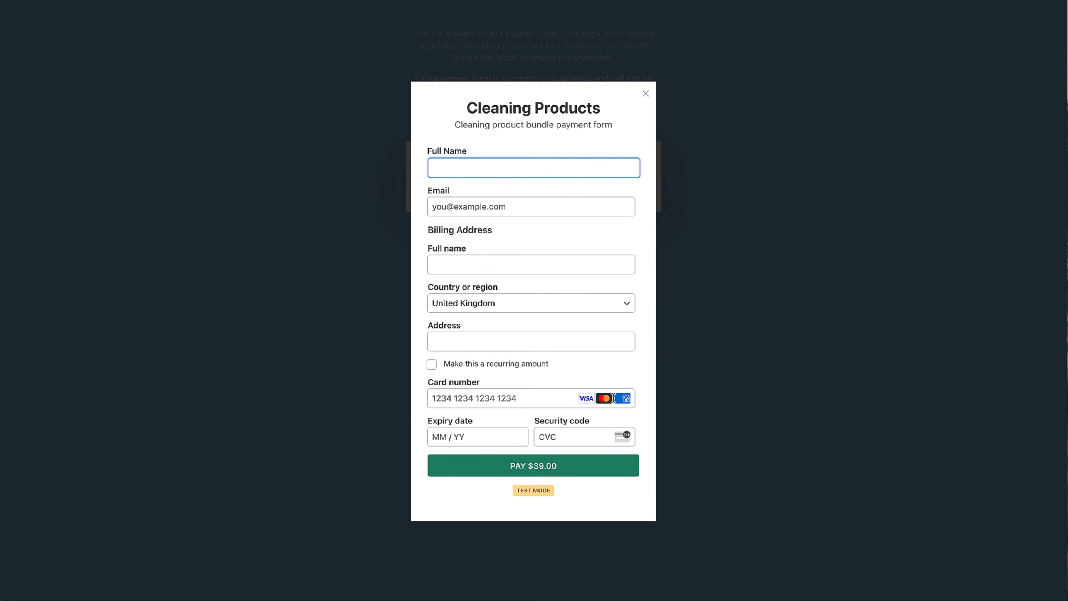
left_click(645, 94)
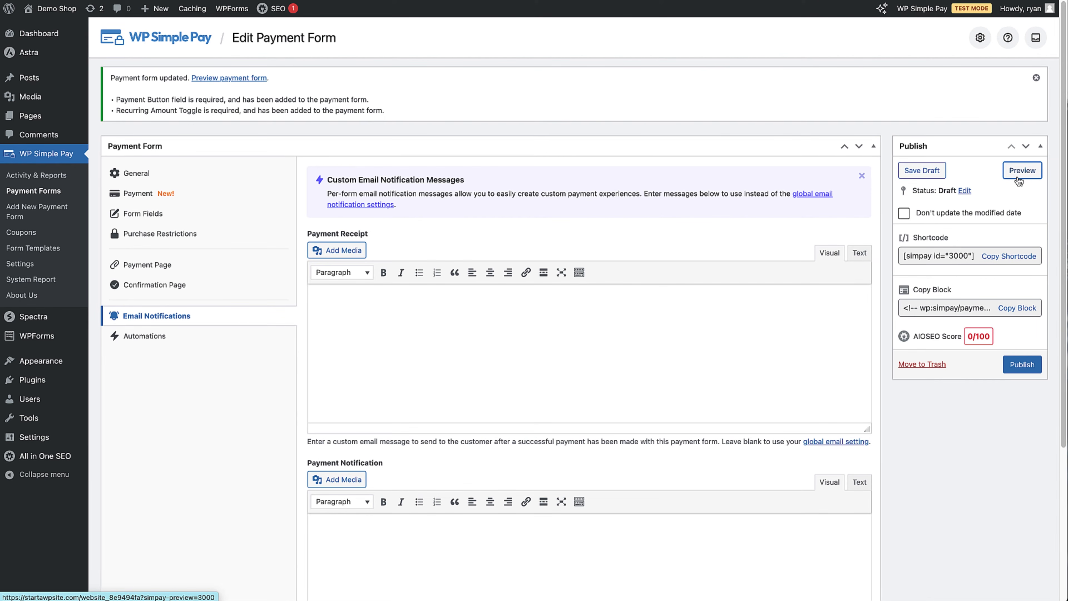
left_click(1022, 364)
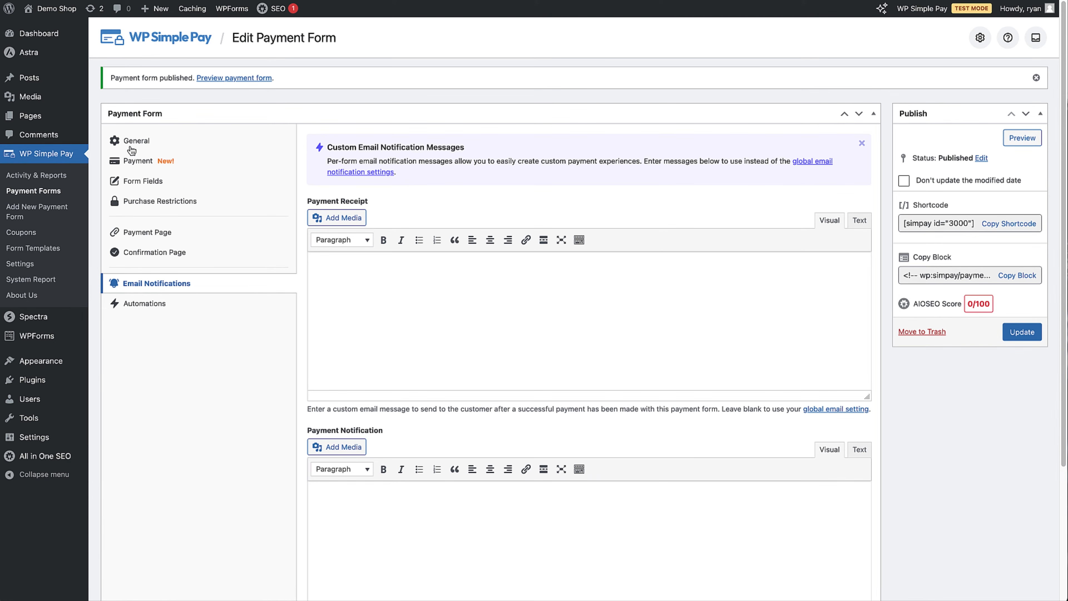
Step: Insert a WP Simple Pay - Payment Form block below the Key Benefits list on the Cleaning products page
left_click(61, 116)
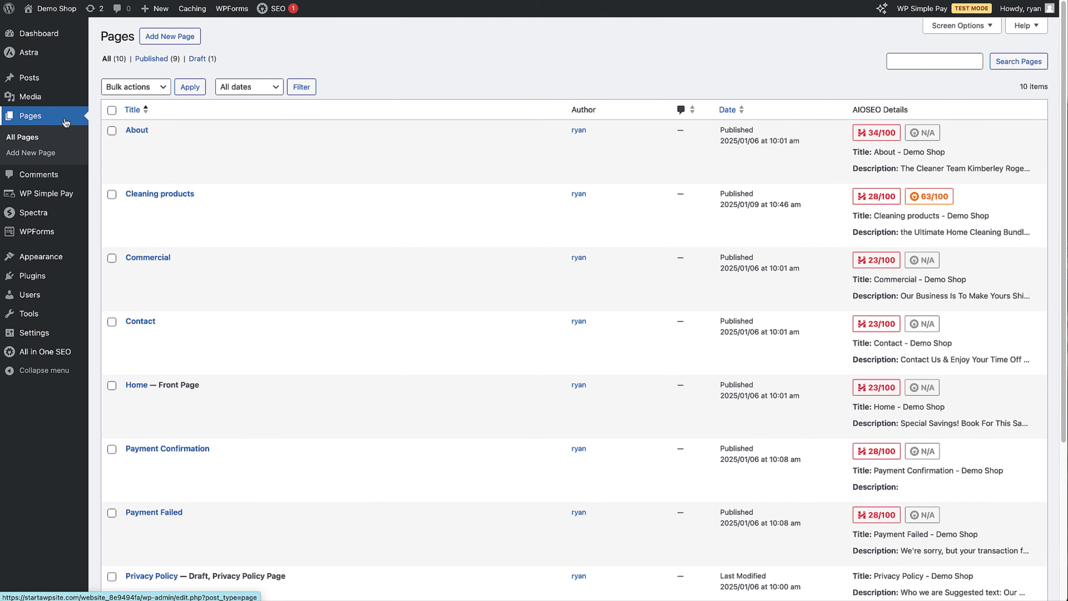
left_click(141, 198)
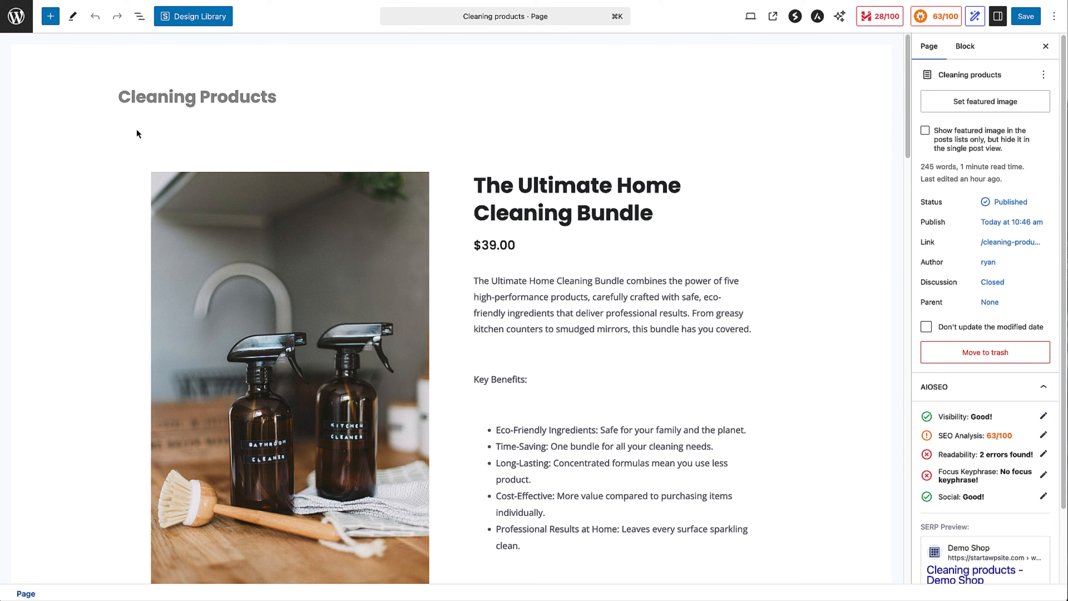
scroll(903, 164, "down", 5)
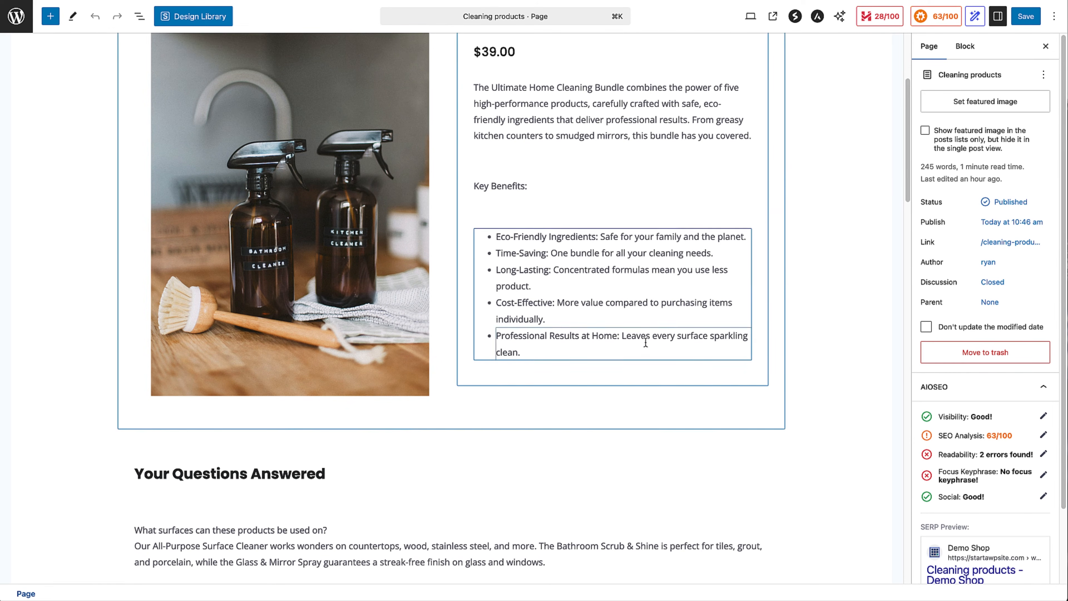
left_click(526, 355)
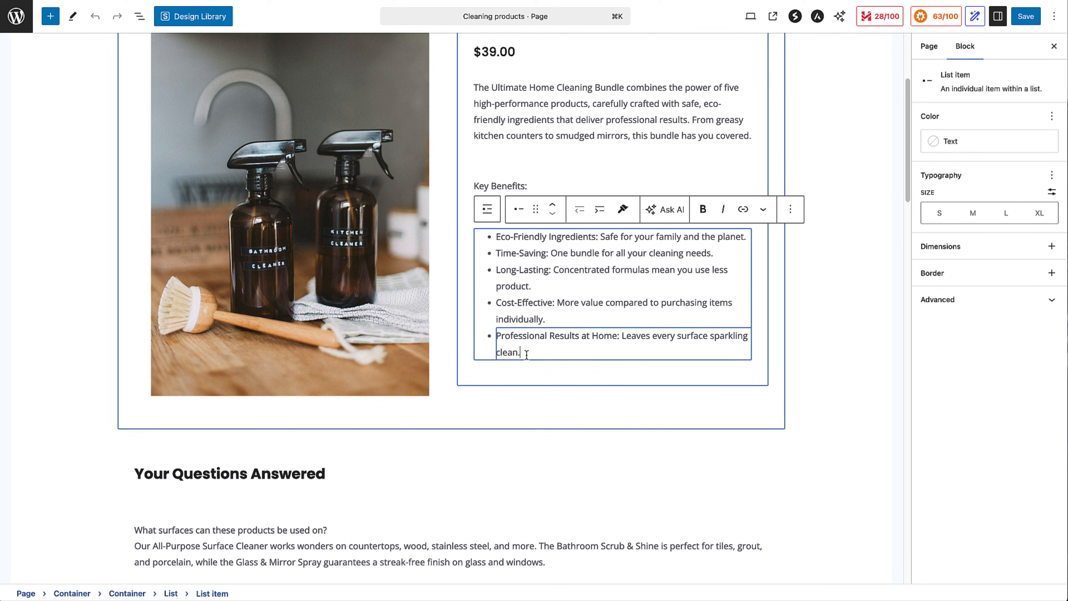
key("Return")
key("Return")
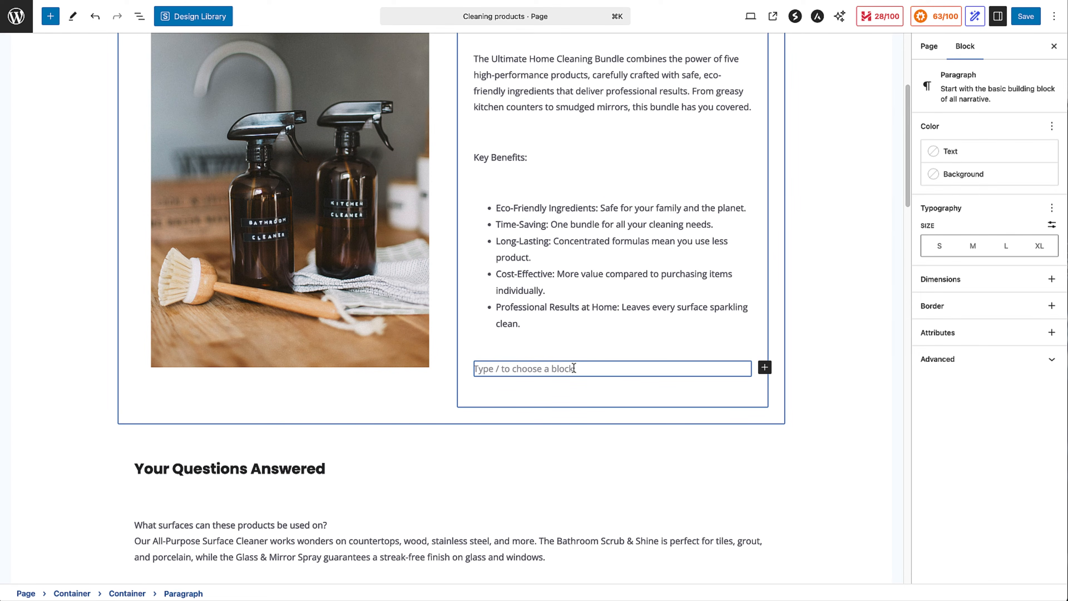
type("/")
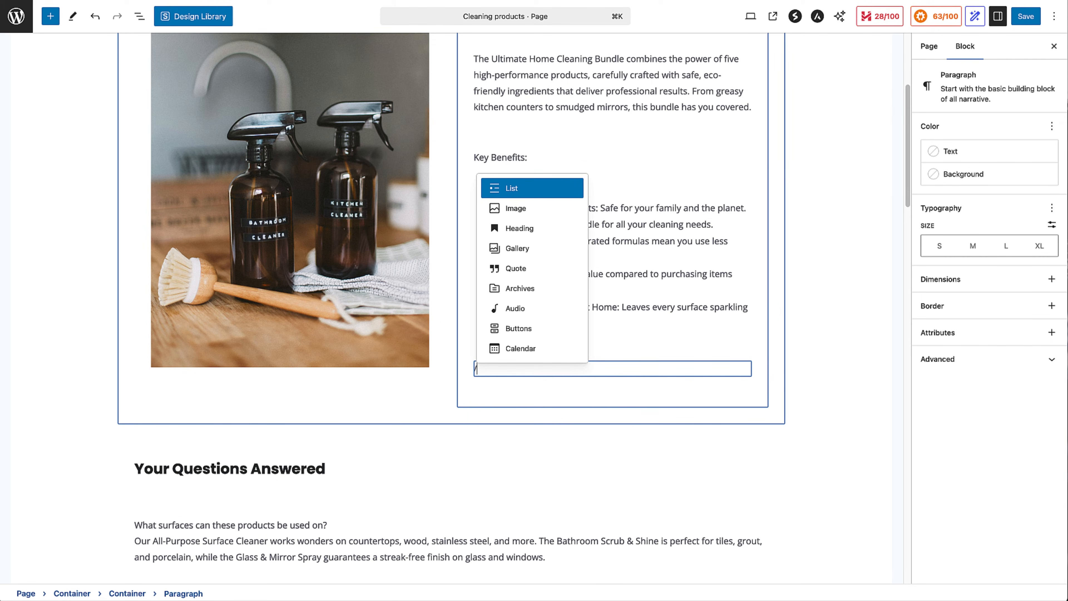
type("wp")
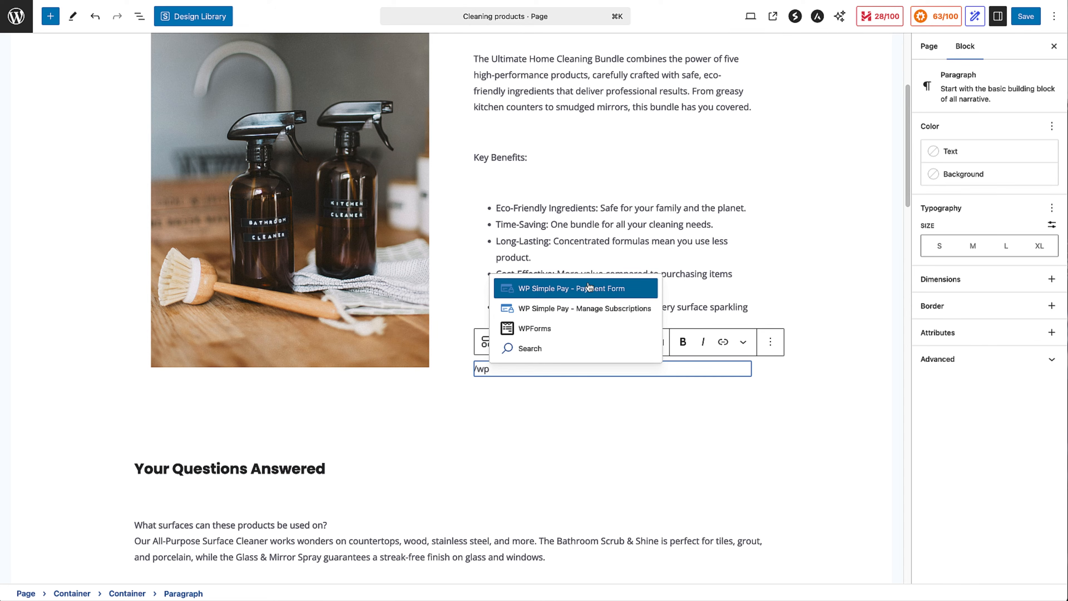
left_click(574, 295)
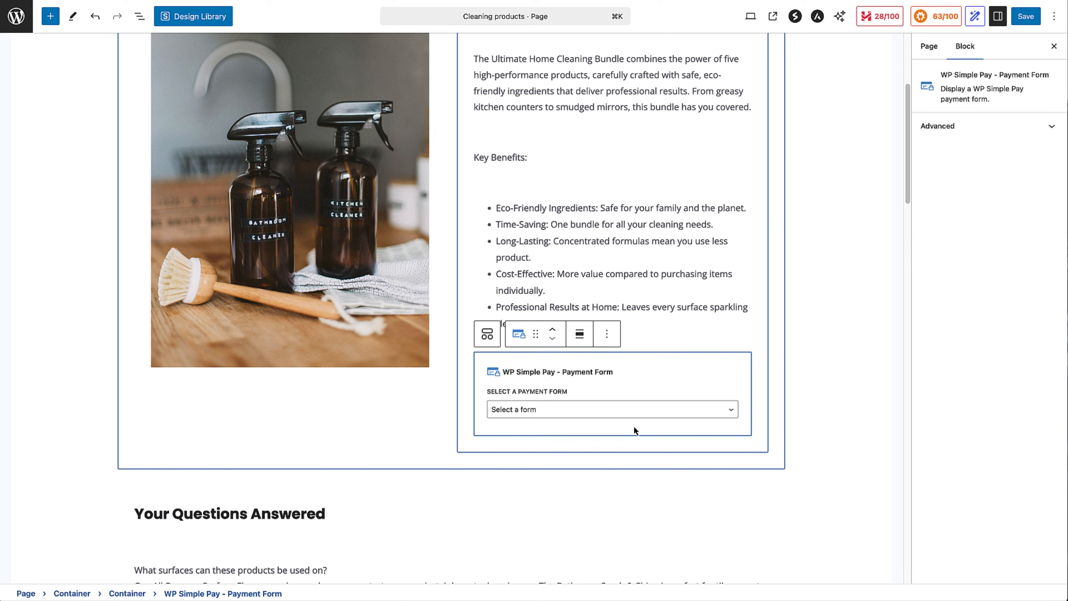
Step: Assign the Cleaning Products form to the payment form block and save the page
left_click(734, 413)
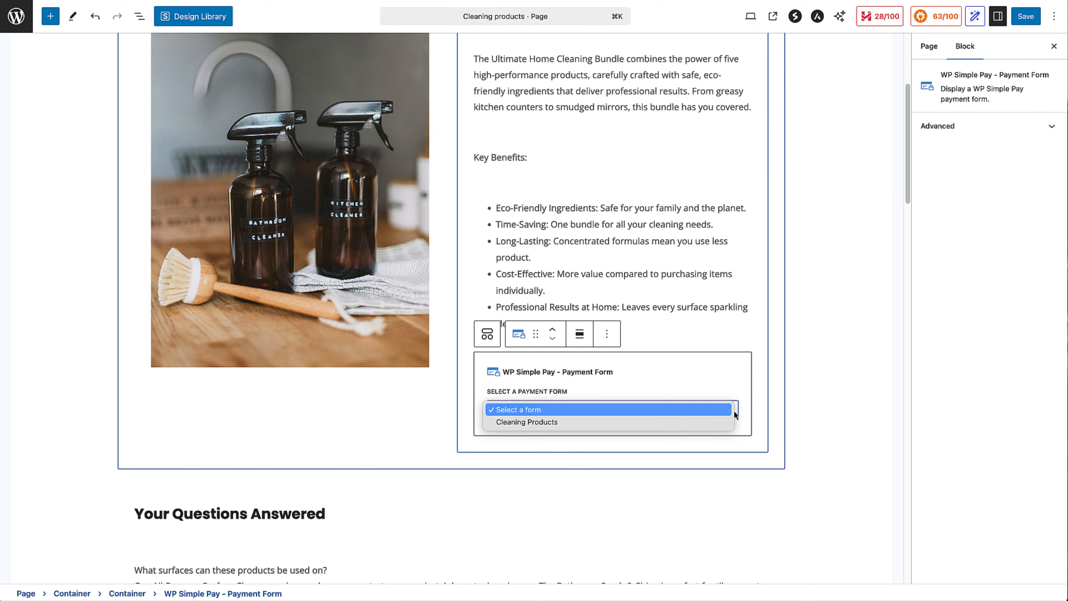
left_click(691, 423)
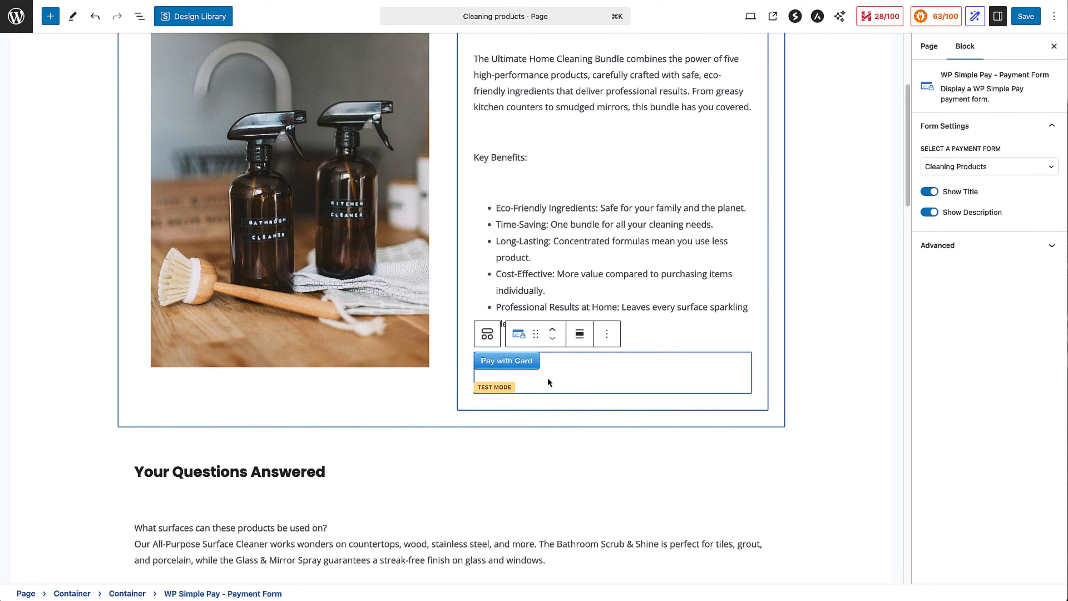
left_click(1017, 18)
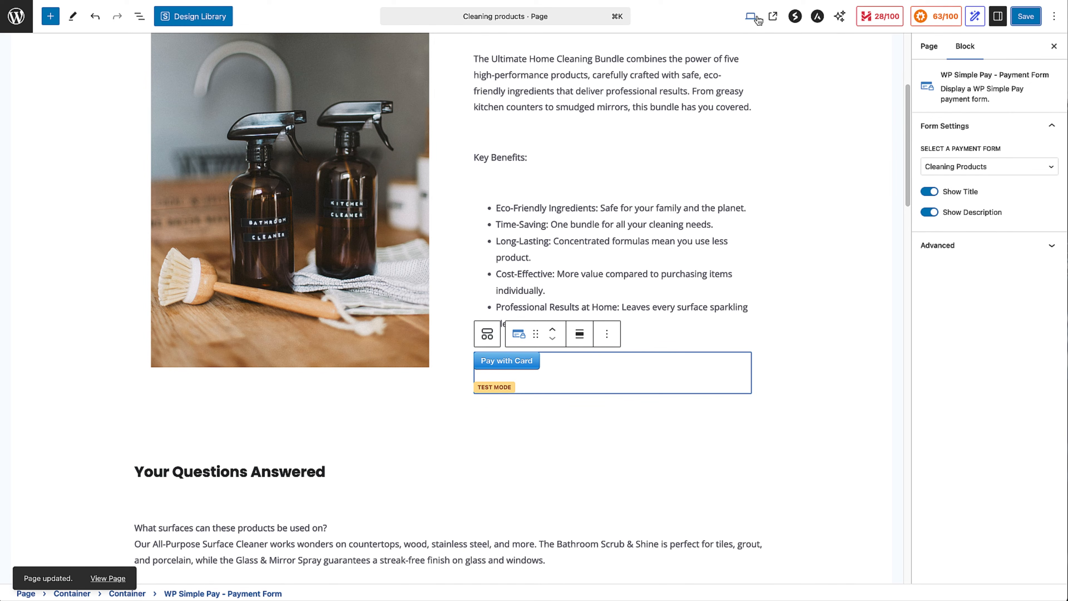
Step: Preview the Cleaning products page in a new tab and examine its Pay with Card popup form, closing it when done
left_click(752, 17)
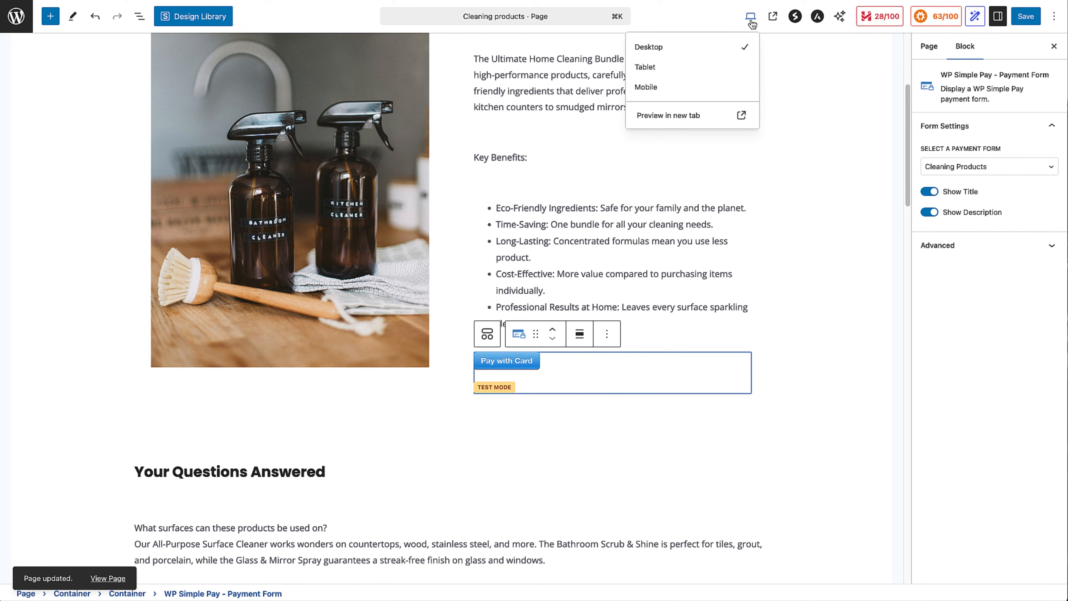
left_click(689, 116)
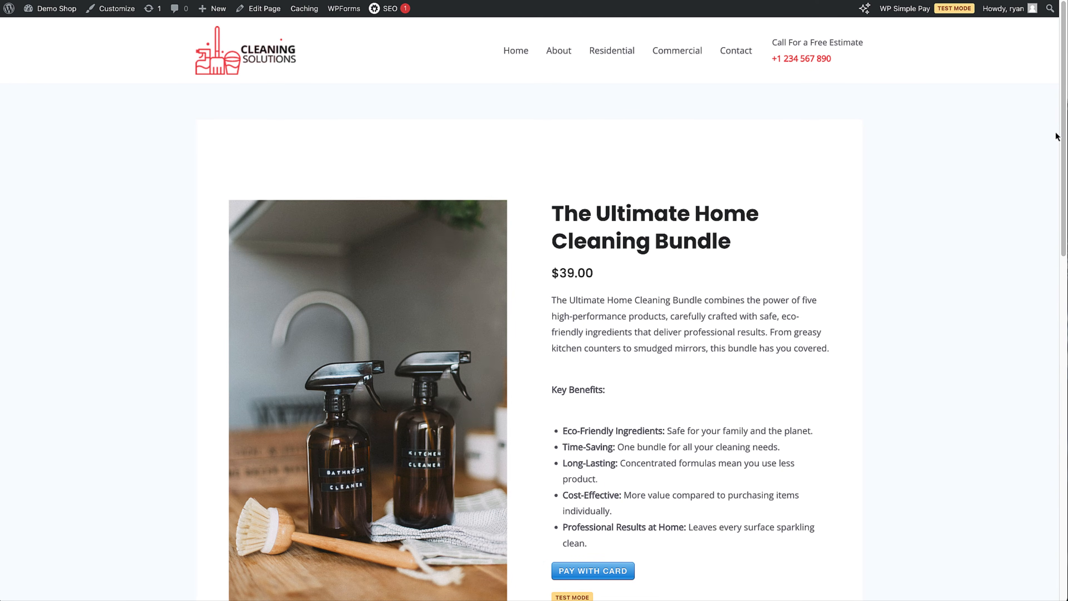
scroll(1057, 194, "down", 5)
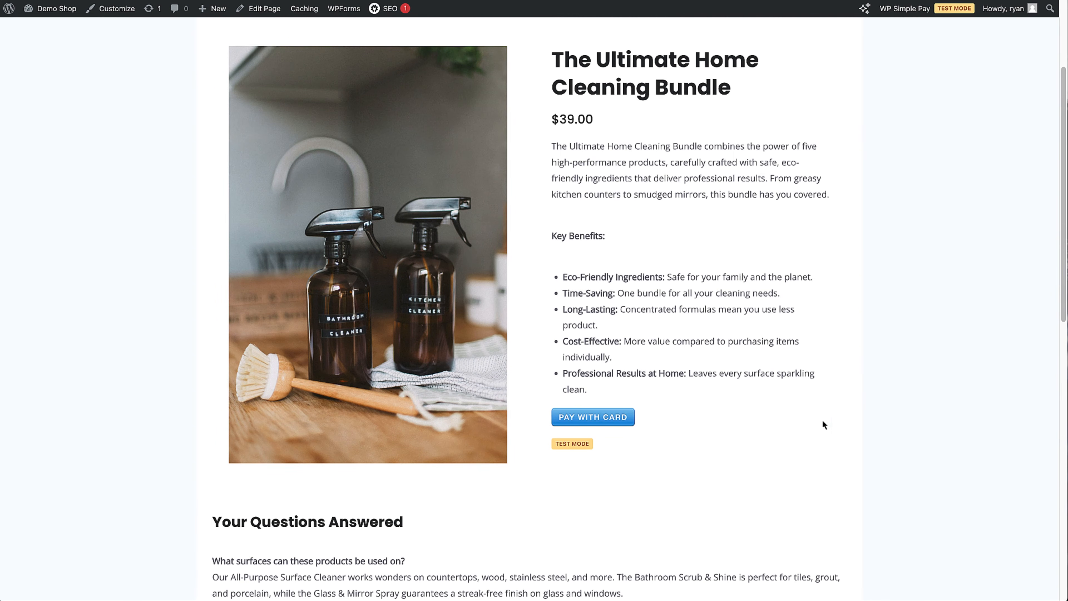
left_click(596, 424)
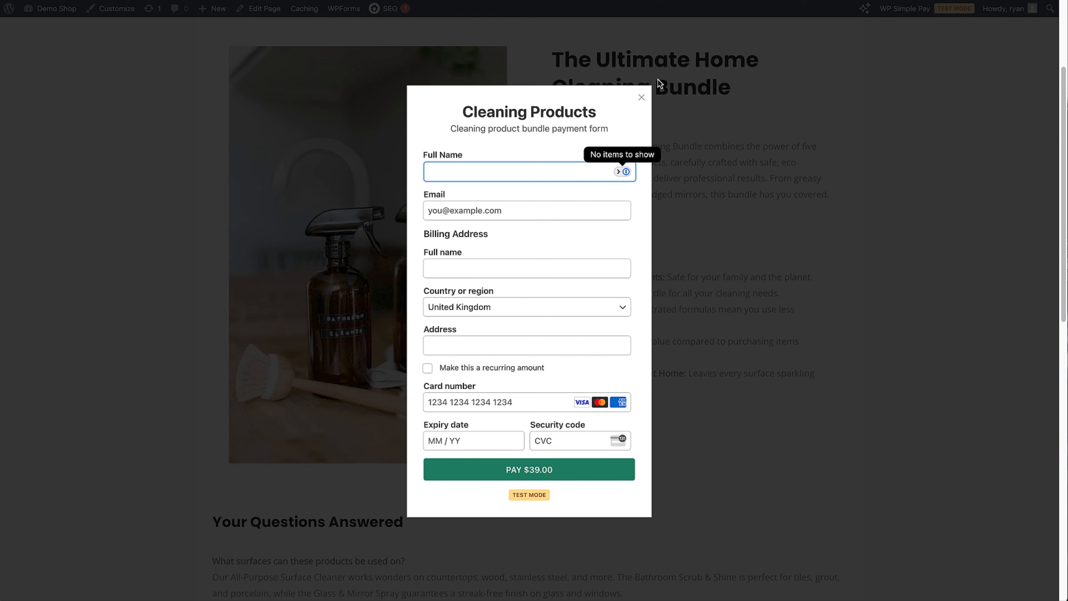
left_click(642, 99)
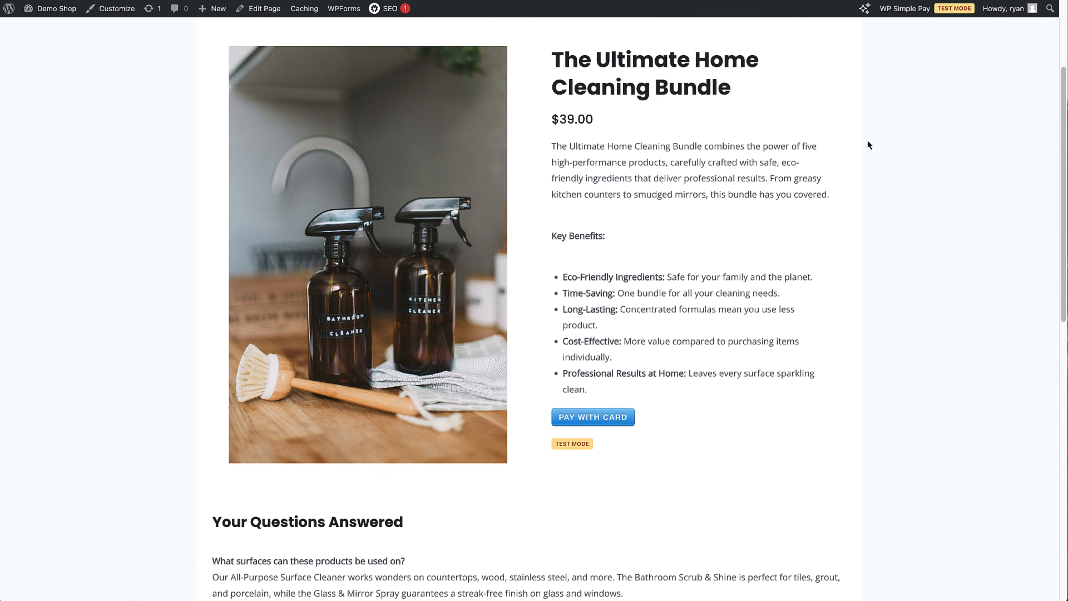
Step: Create a new WP Simple Pay form from the Cleaning Service Payment Form template, found by searching the templates for "cleaning"
left_click(26, 11)
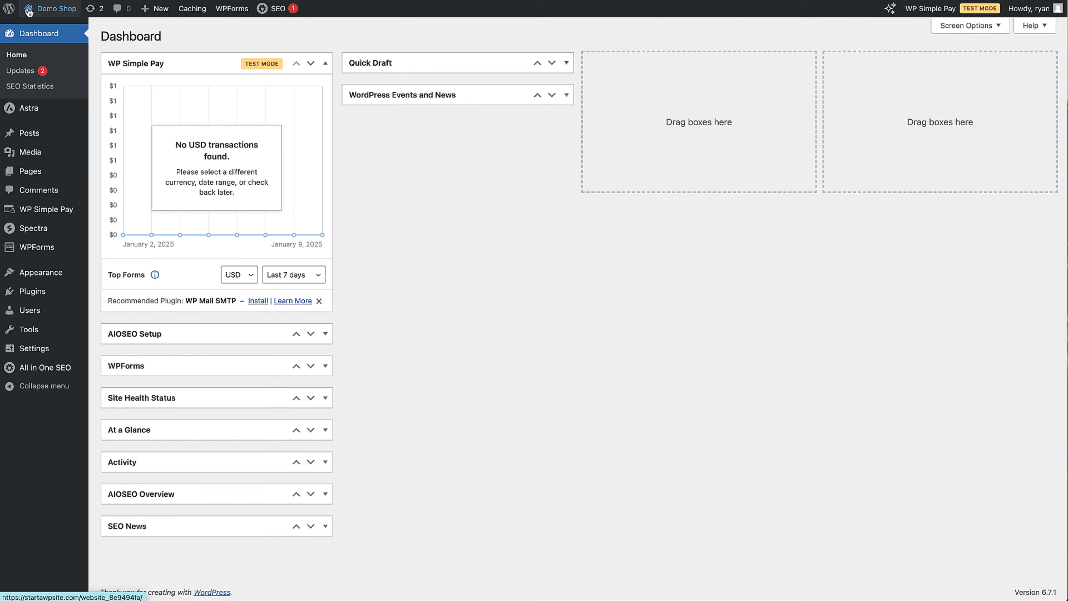
mouse_move(38, 216)
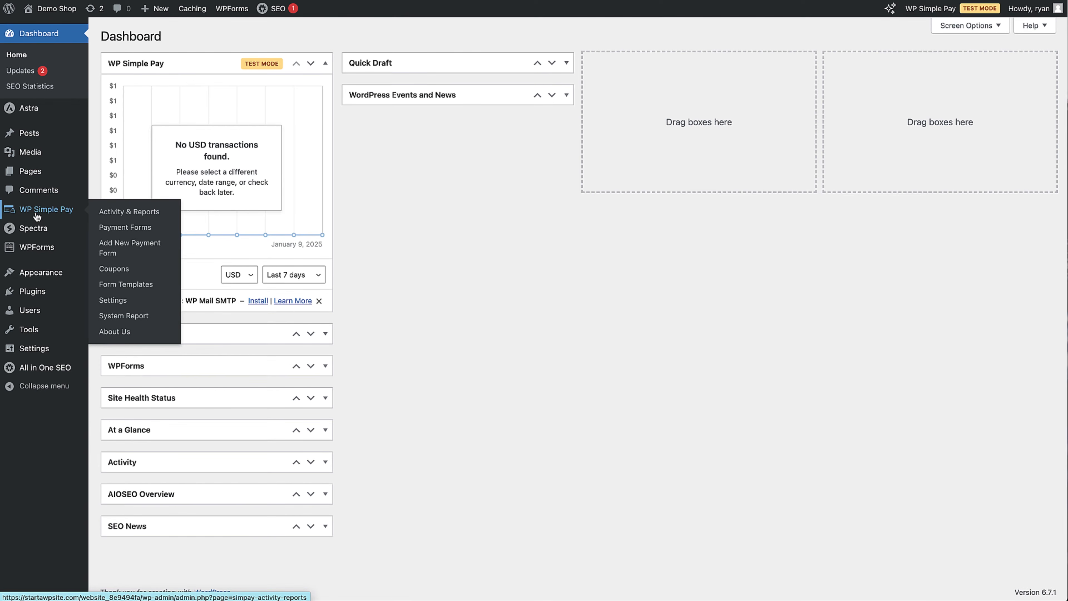
left_click(108, 248)
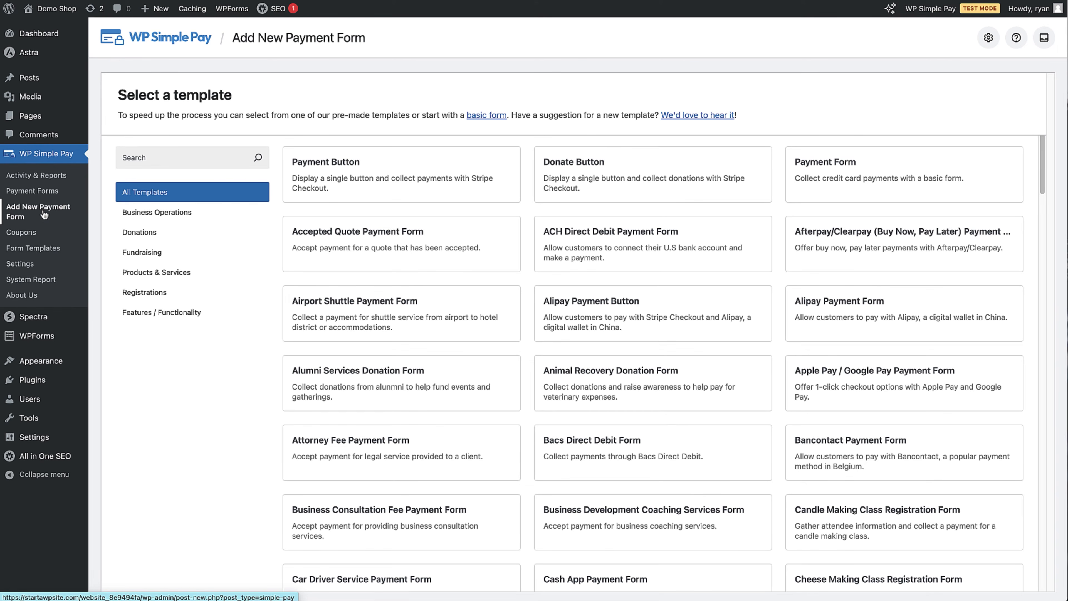
left_click(153, 156)
type("cleaning")
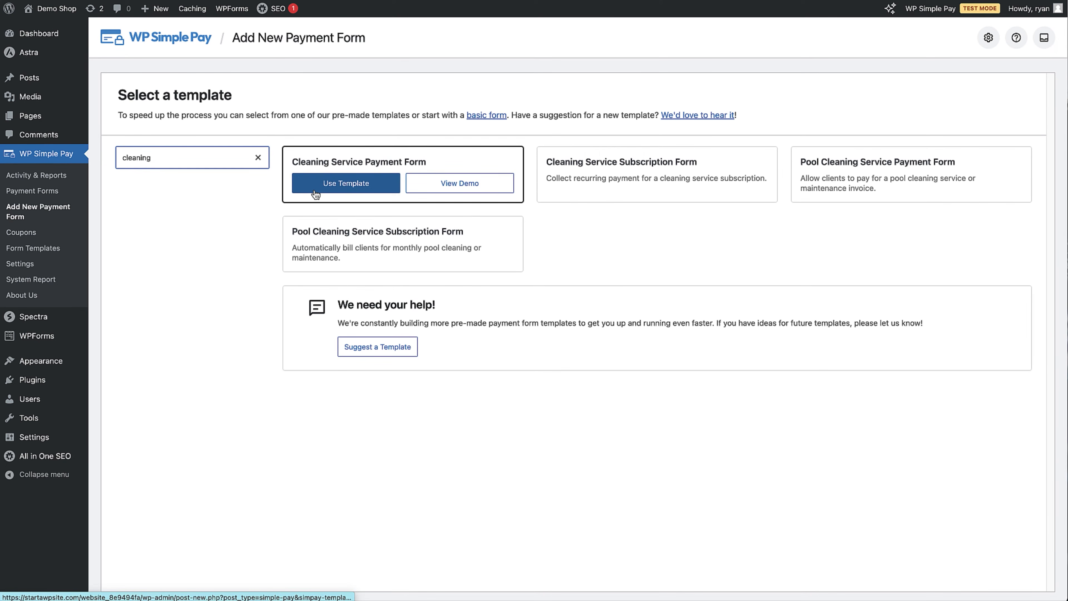
left_click(315, 193)
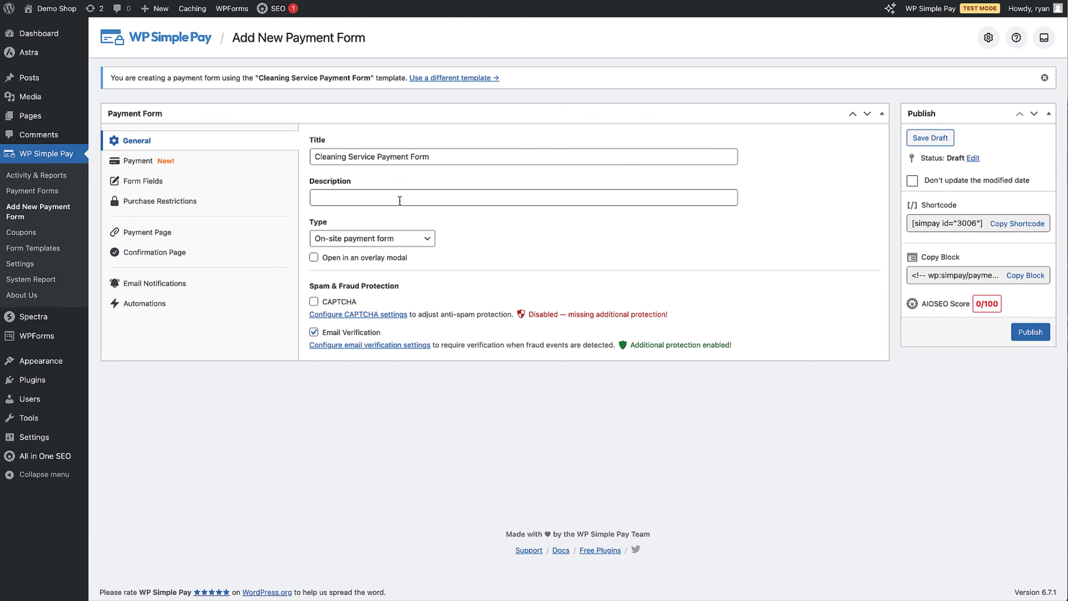
Step: Title the form Cleaning Service Payments and set its description to "Payment form to share with customers"
double_click(419, 161)
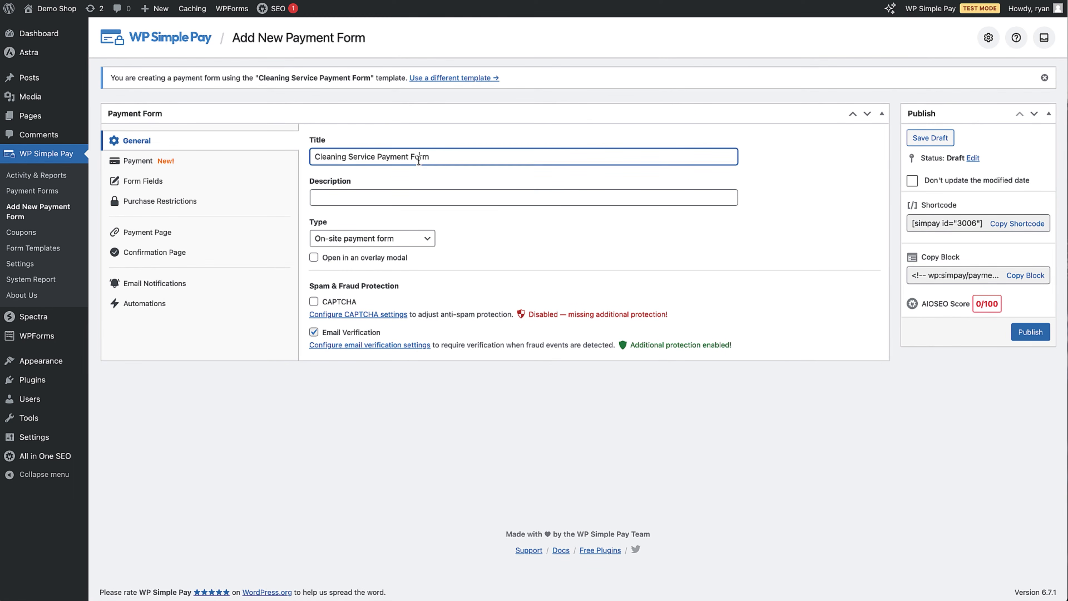
key("BackSpace")
key("BackSpace")
type("s")
left_click(433, 196)
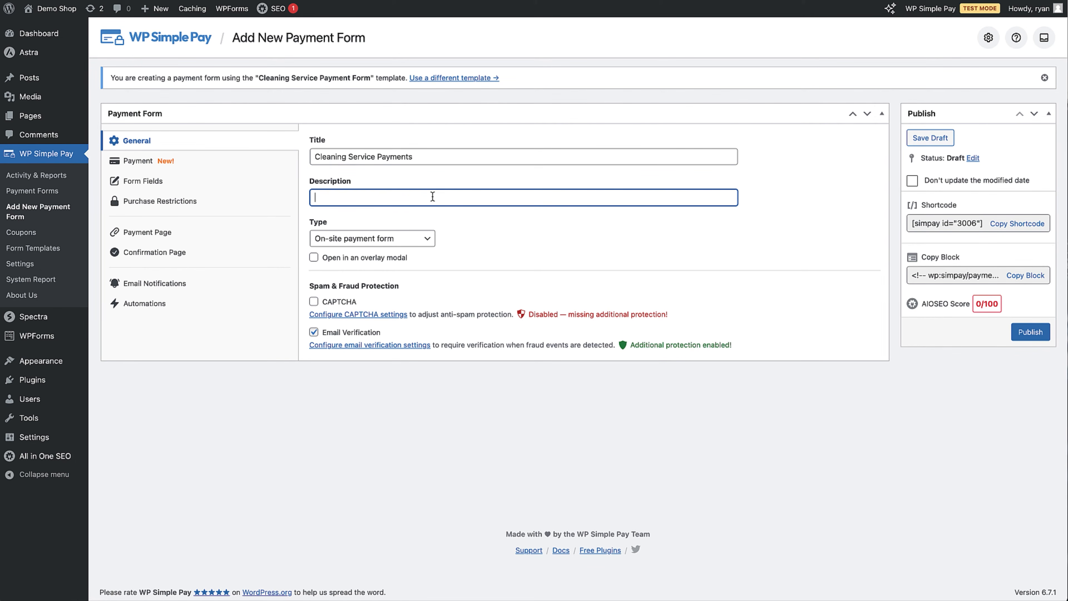
type("Payment form to share with customers")
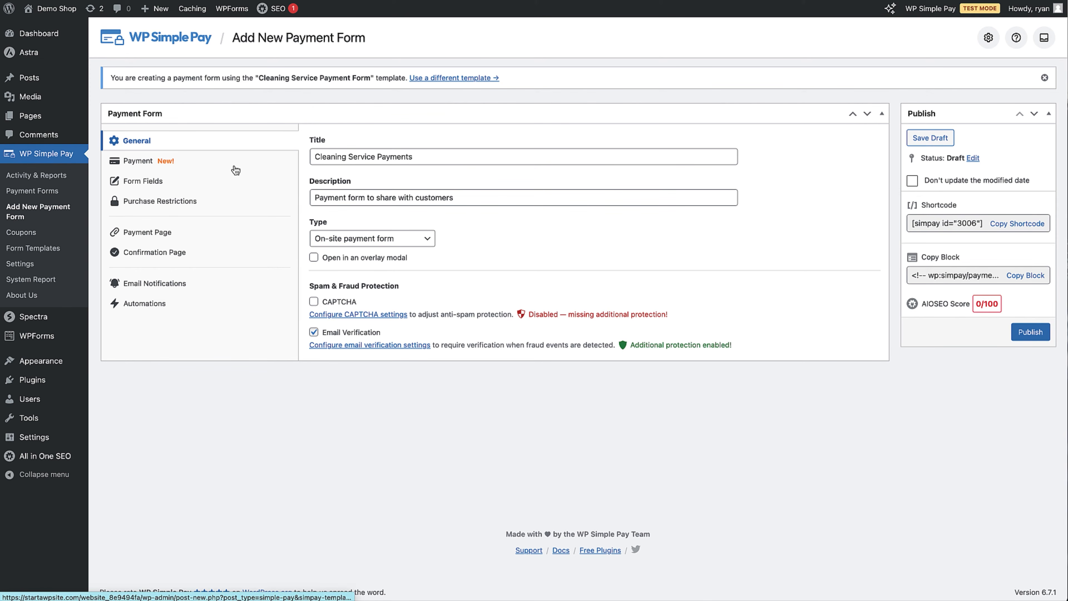
Step: Review the form's Weekly and Bi Weekly Cleaning Service price options, including the weekly option's recurring settings
left_click(236, 170)
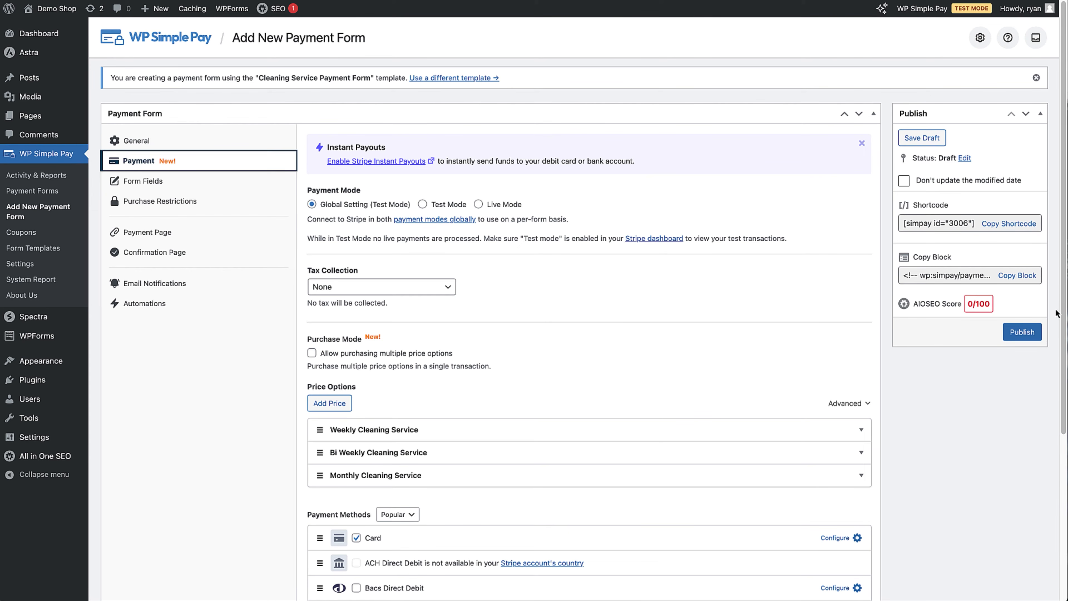
left_click_drag(1063, 302, 1041, 436)
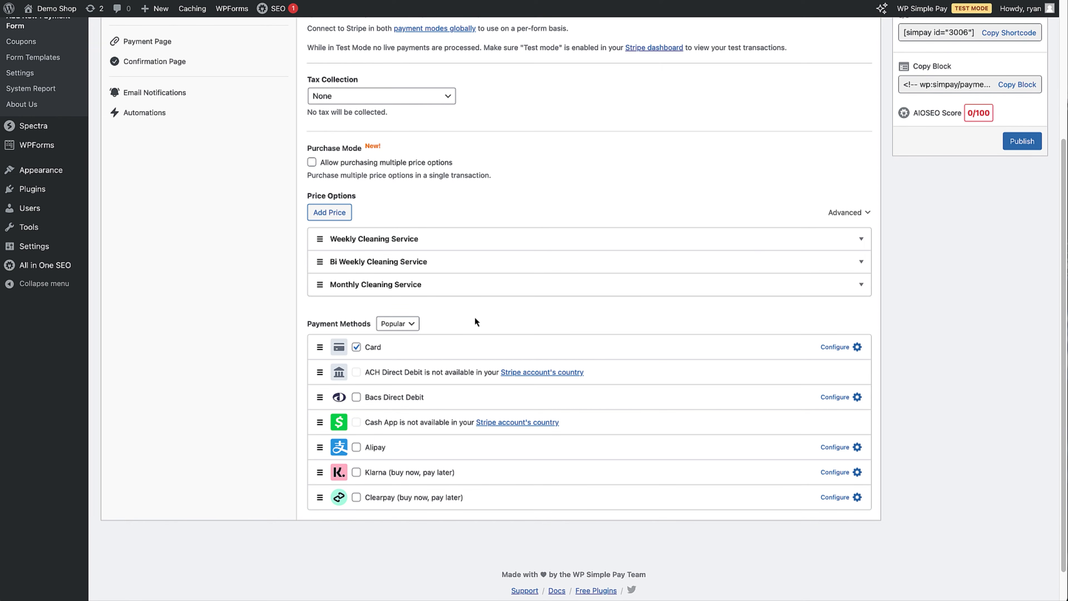
left_click(531, 246)
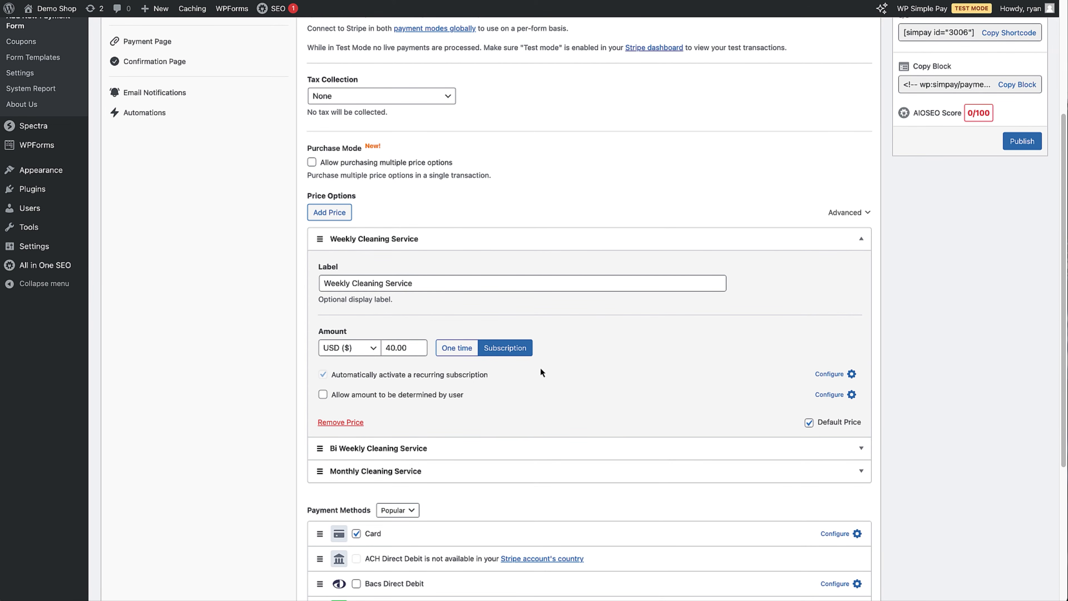
left_click(842, 376)
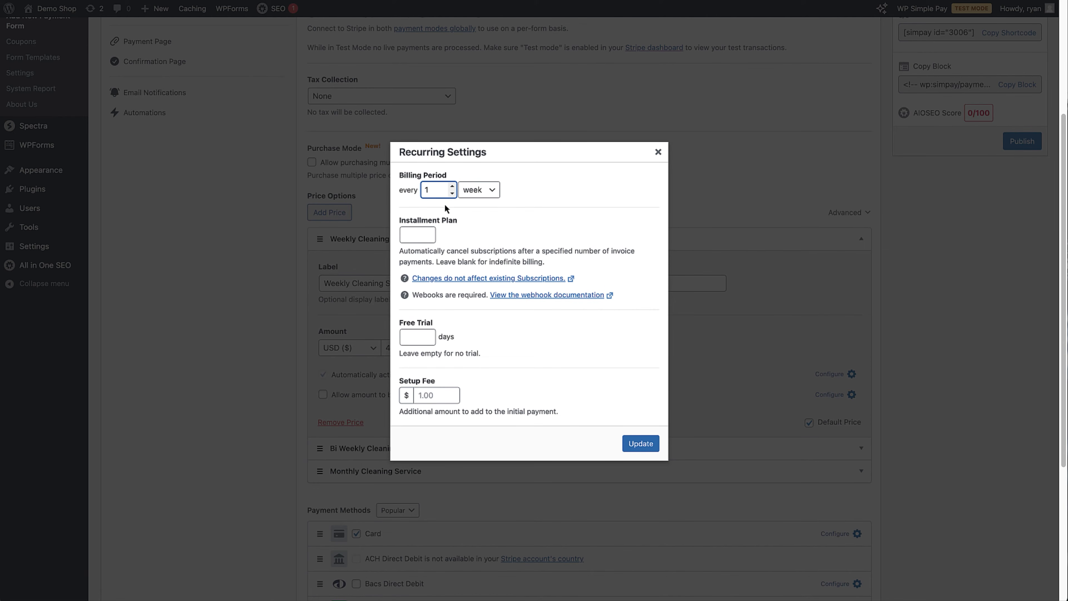
left_click(658, 153)
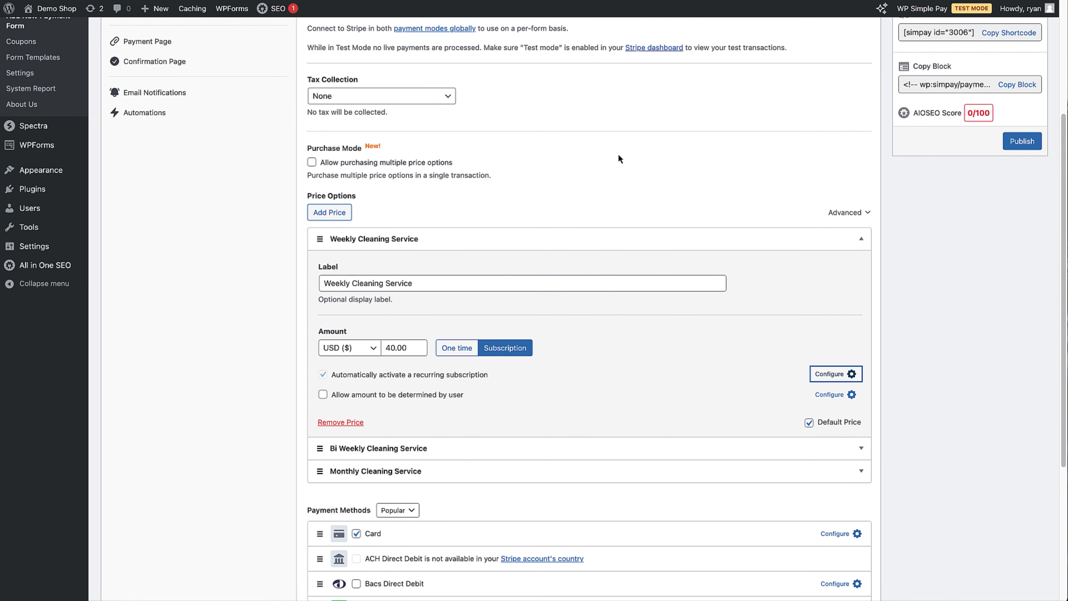
left_click(612, 244)
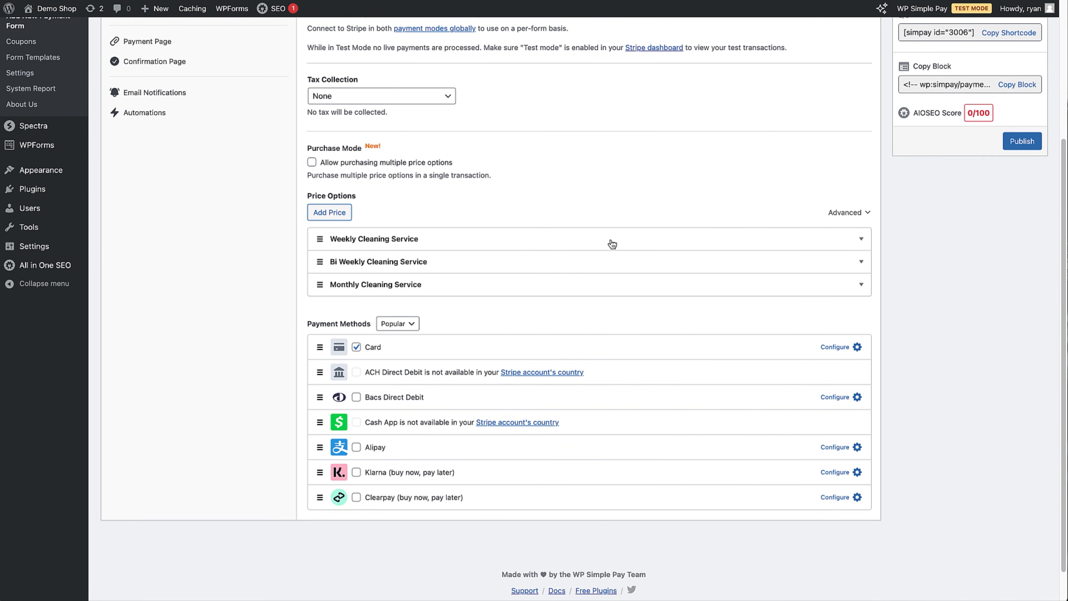
left_click(575, 271)
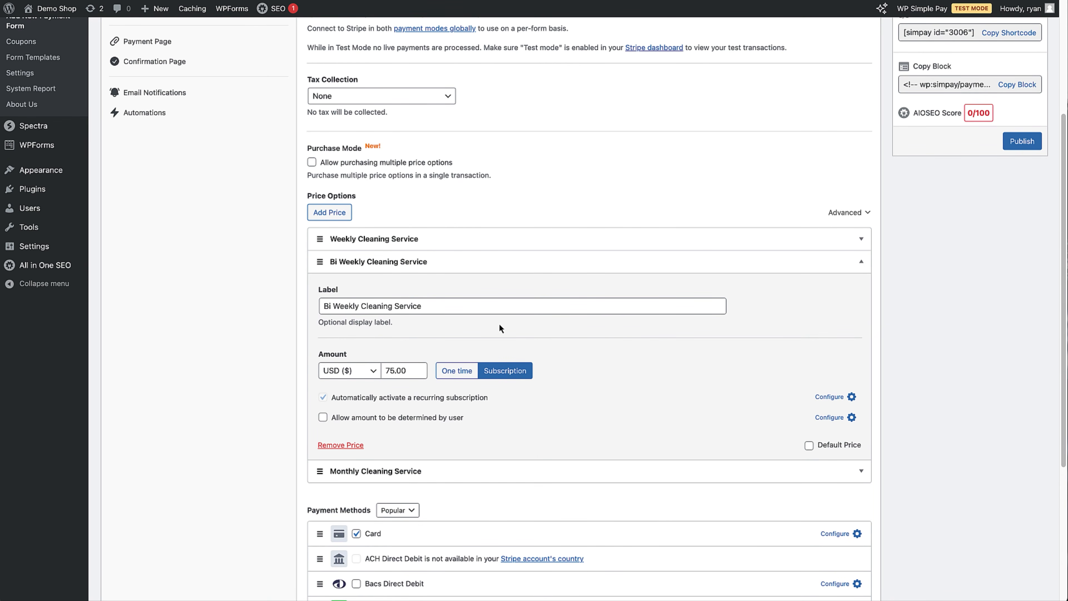
left_click(541, 271)
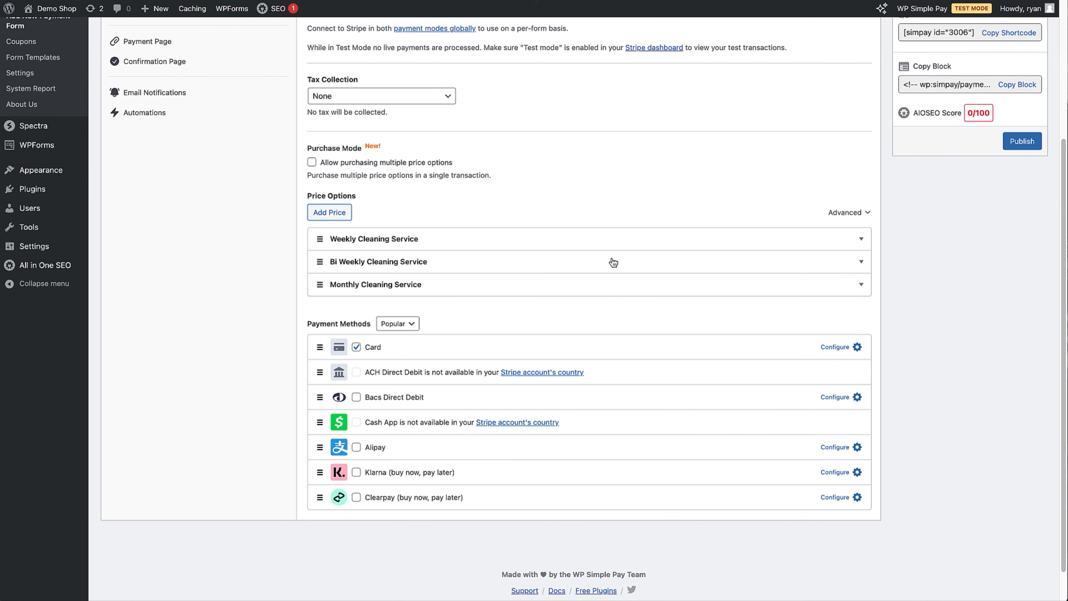
Step: Add a one-time USD price option labelled Deep Cleaning Service and replace its default amount
left_click(346, 213)
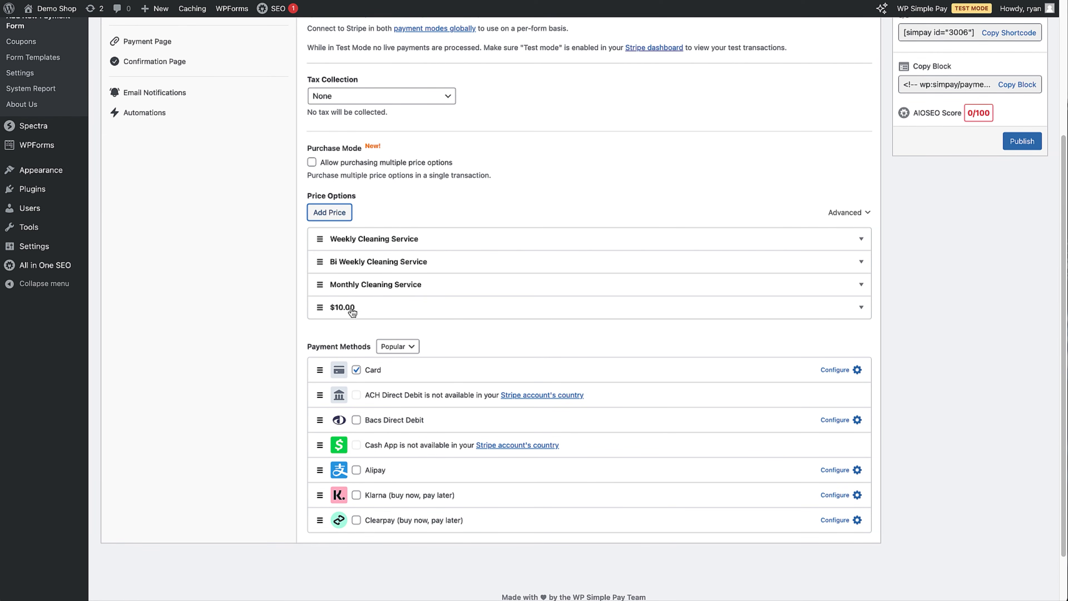
left_click(387, 314)
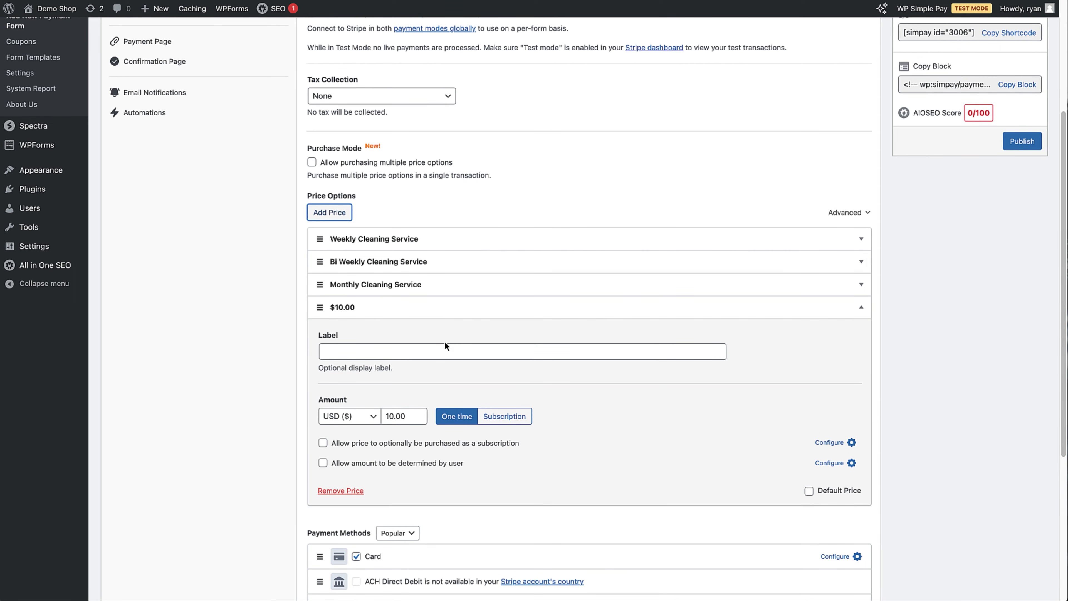
left_click(409, 350)
type("Deep Cleaning Service")
left_click(469, 387)
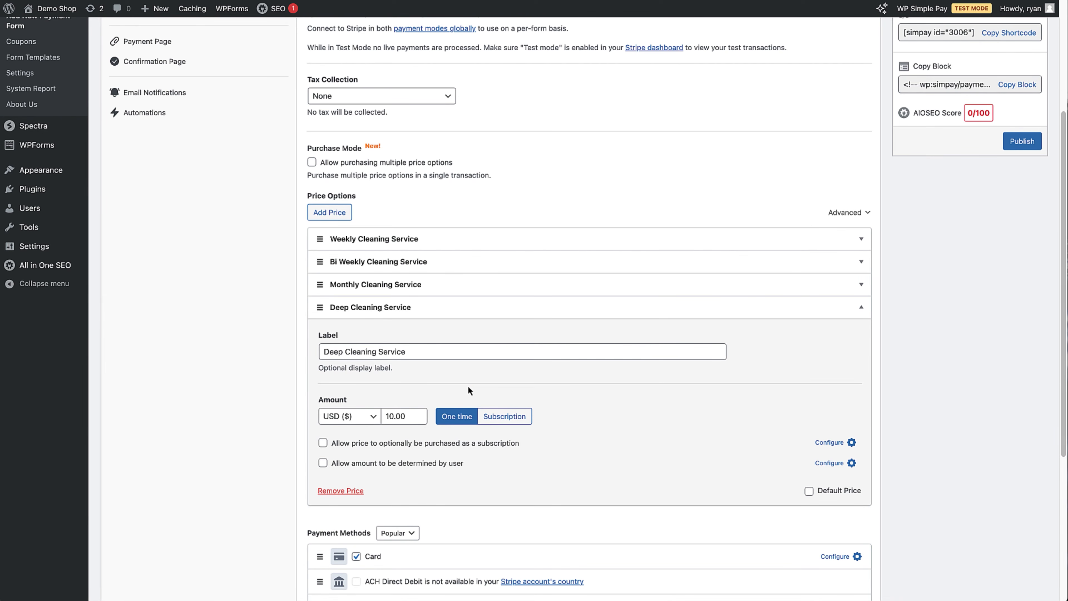
left_click(407, 416)
key("BackSpace")
key("BackSpace")
key("BackSpace")
key("BackSpace")
left_click(459, 428)
left_click(718, 312)
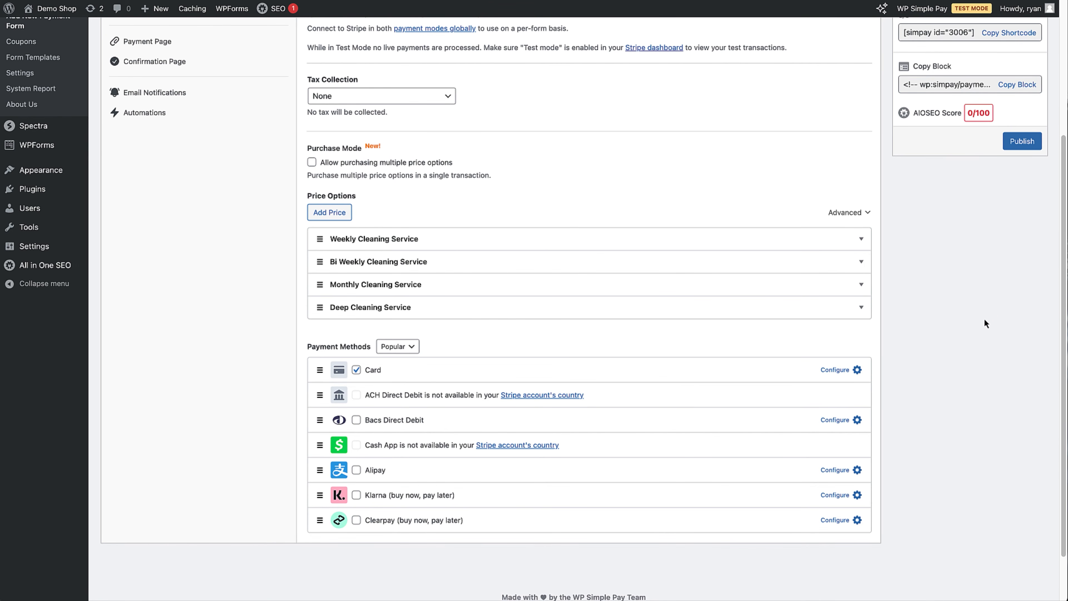
Step: Review the settings of the Phone Number and Service Level fields among the form fields
scroll(256, 197, "up", 5)
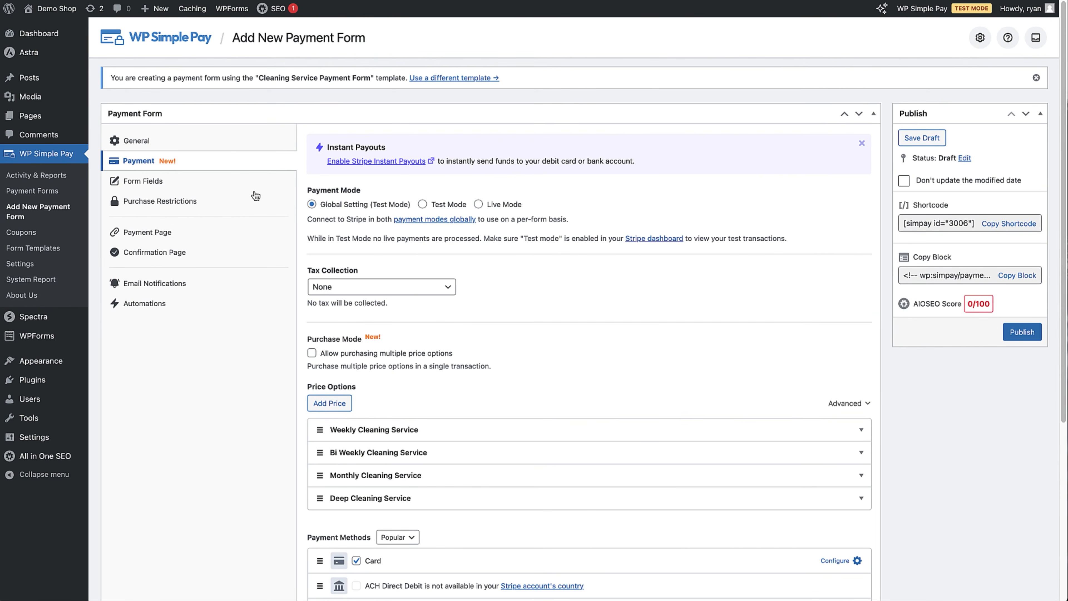
left_click(252, 188)
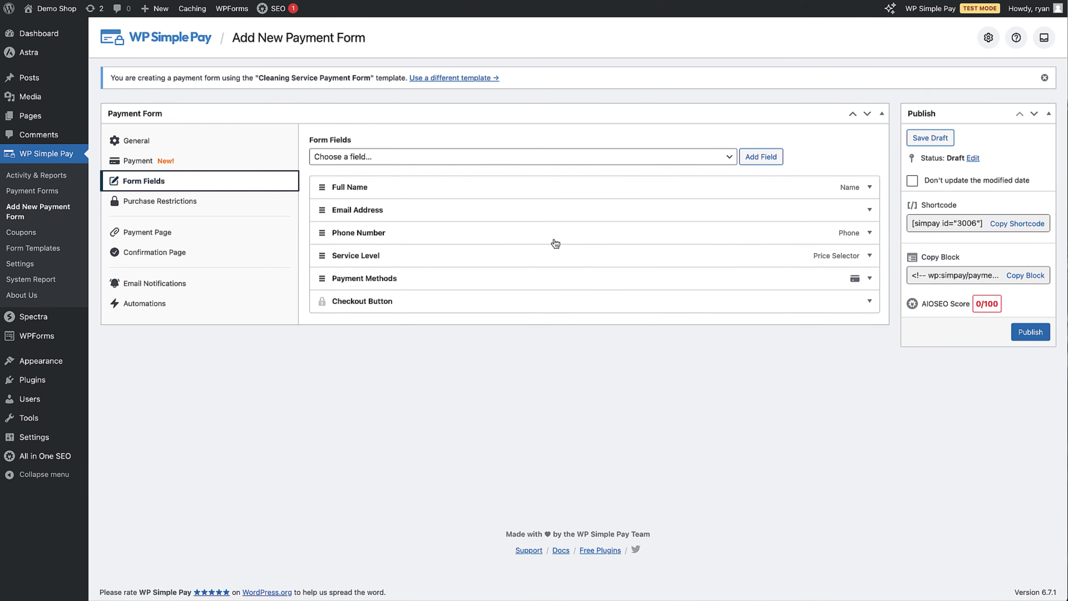
left_click(556, 240)
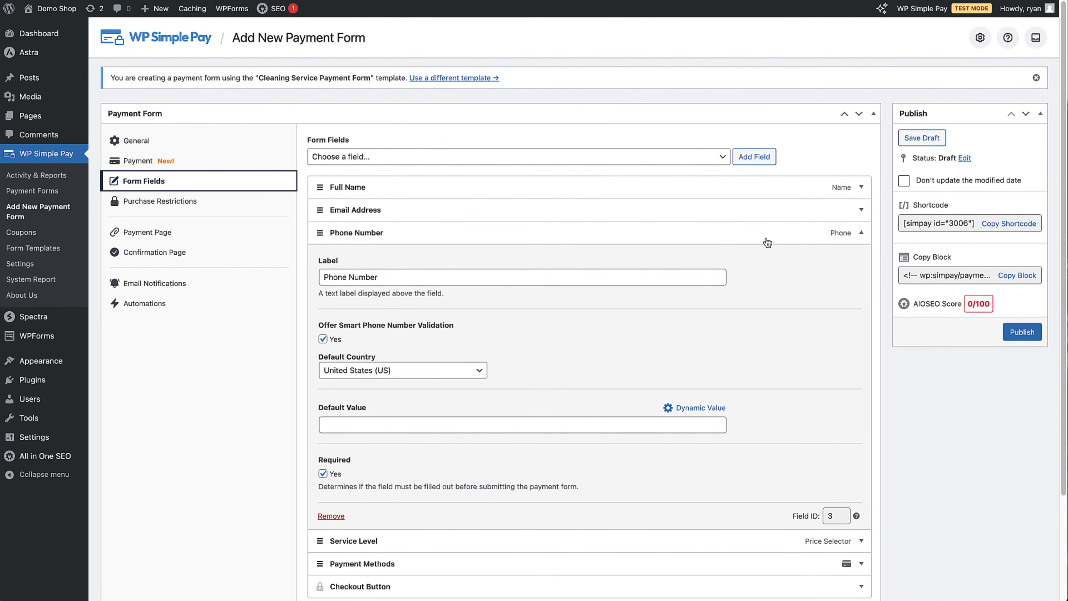
left_click(764, 234)
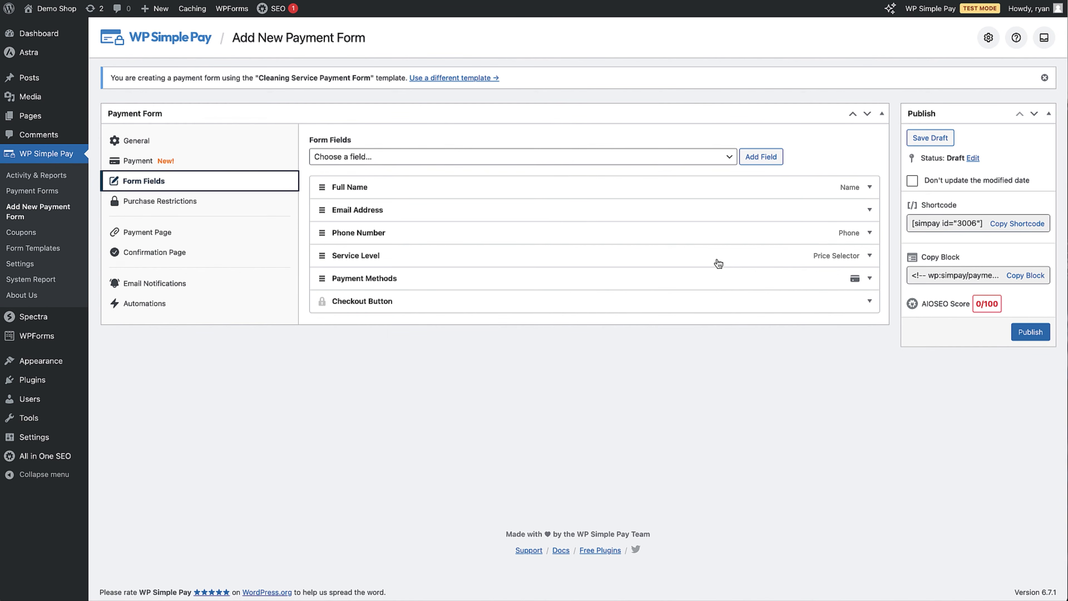
left_click(719, 262)
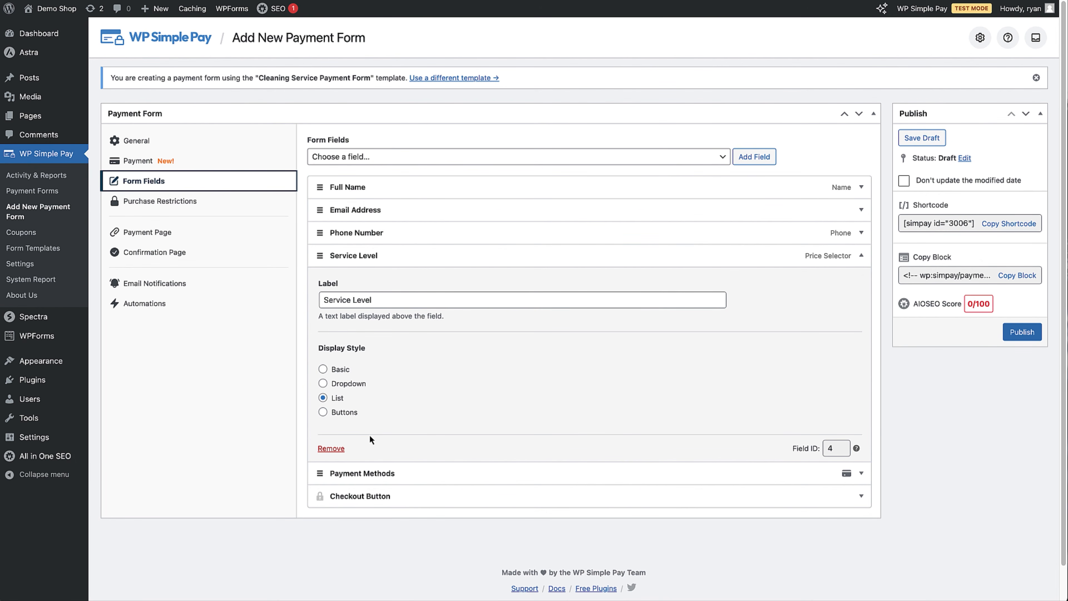
left_click(672, 262)
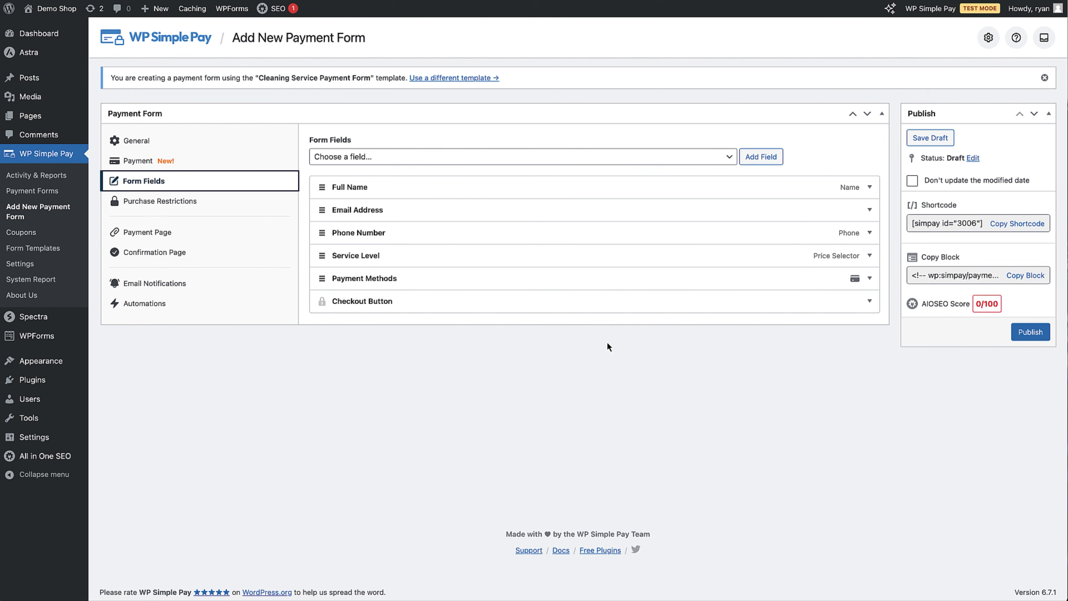
Step: Enable a dedicated payment page with the permalink payments and save the form as a draft
left_click(222, 236)
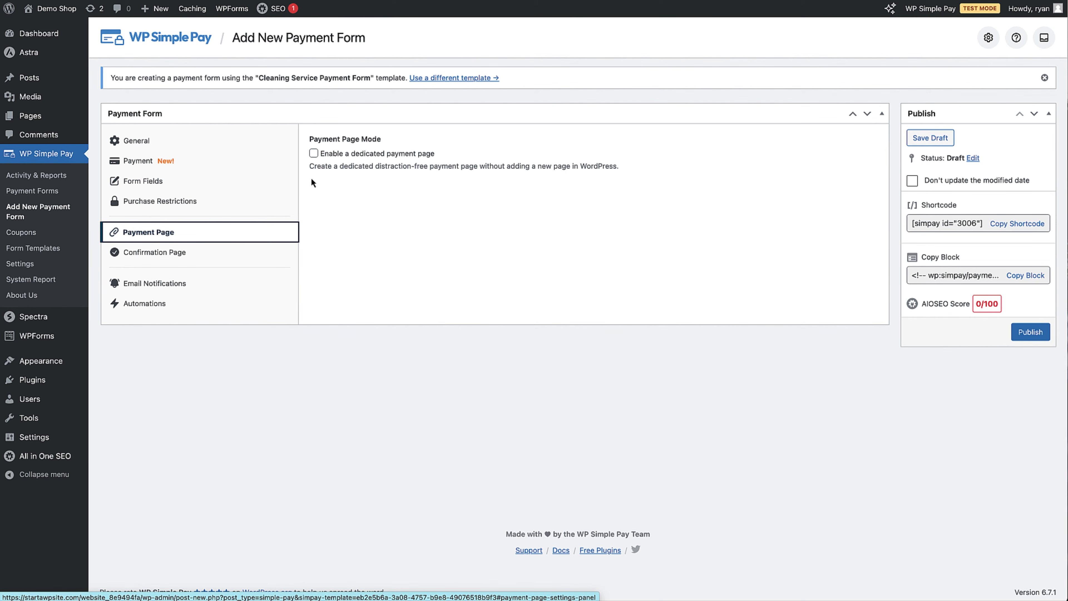
left_click(313, 153)
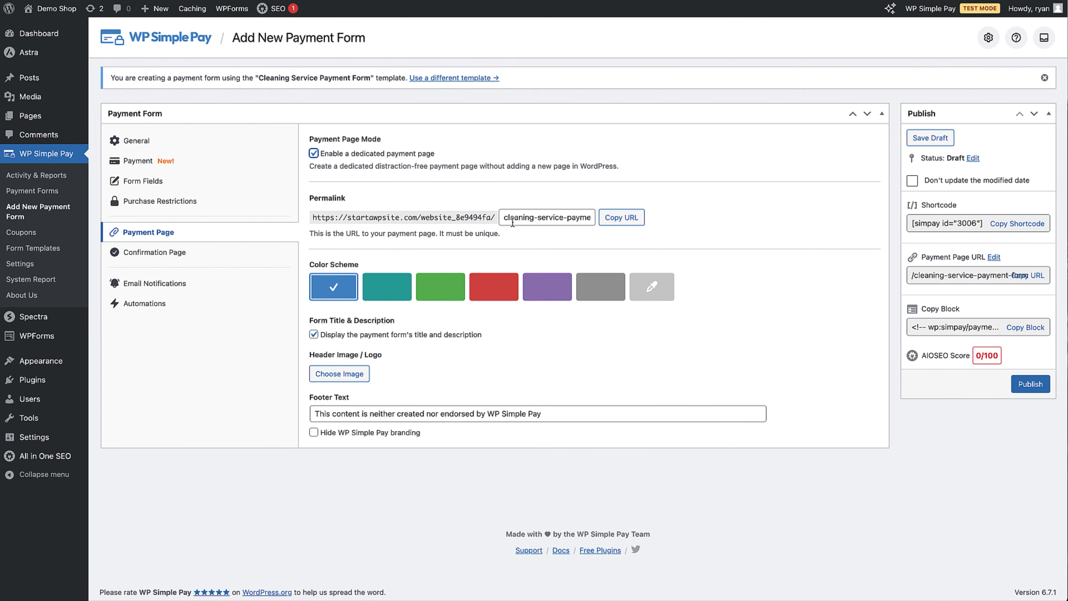
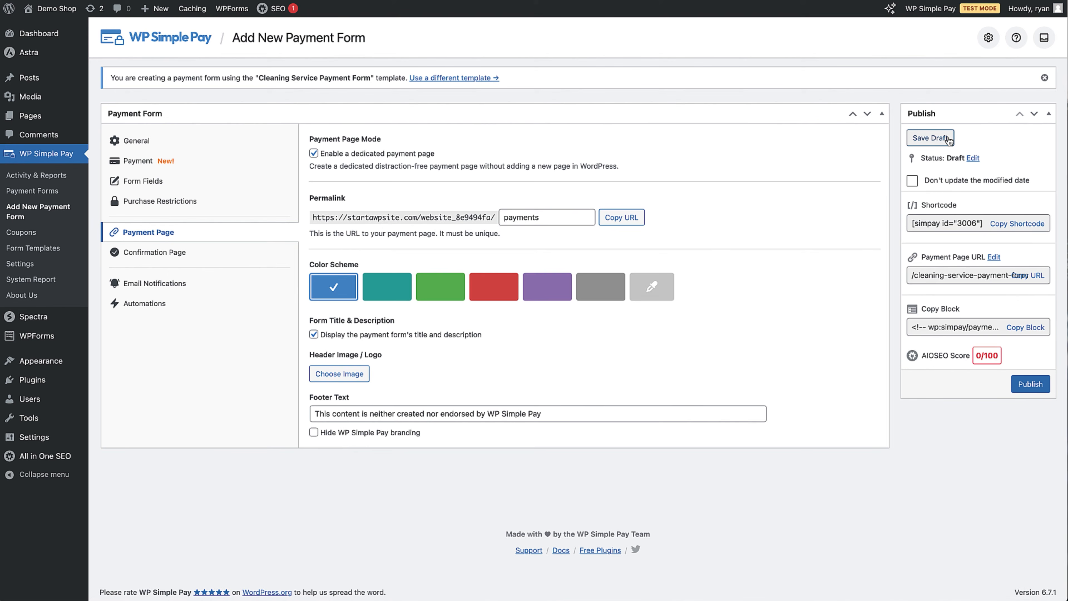
left_click(948, 140)
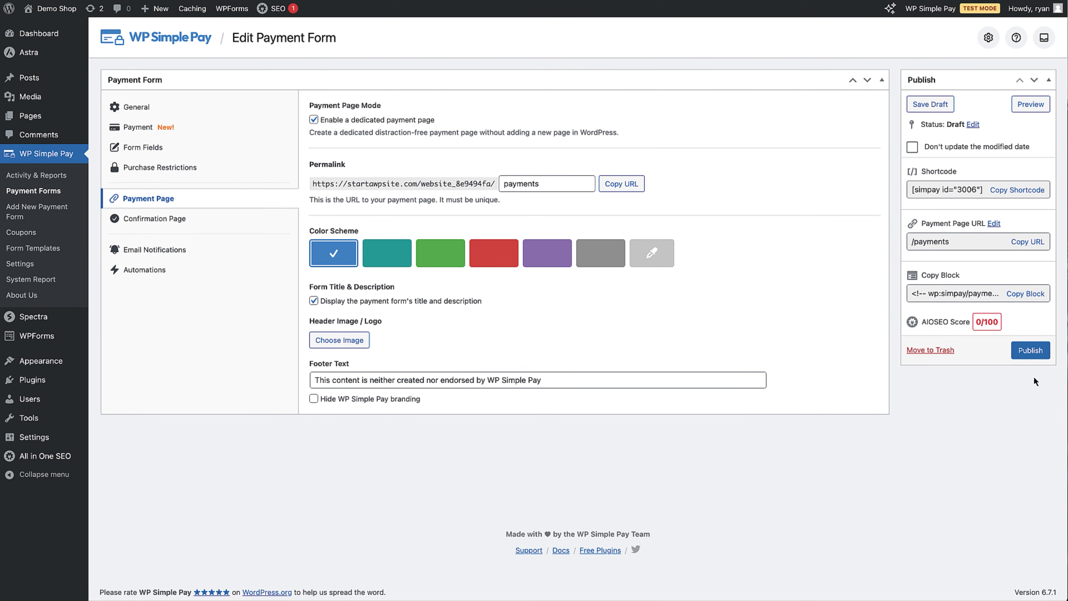
Step: Publish the payment form and copy the URL of its dedicated payment page
left_click(1035, 358)
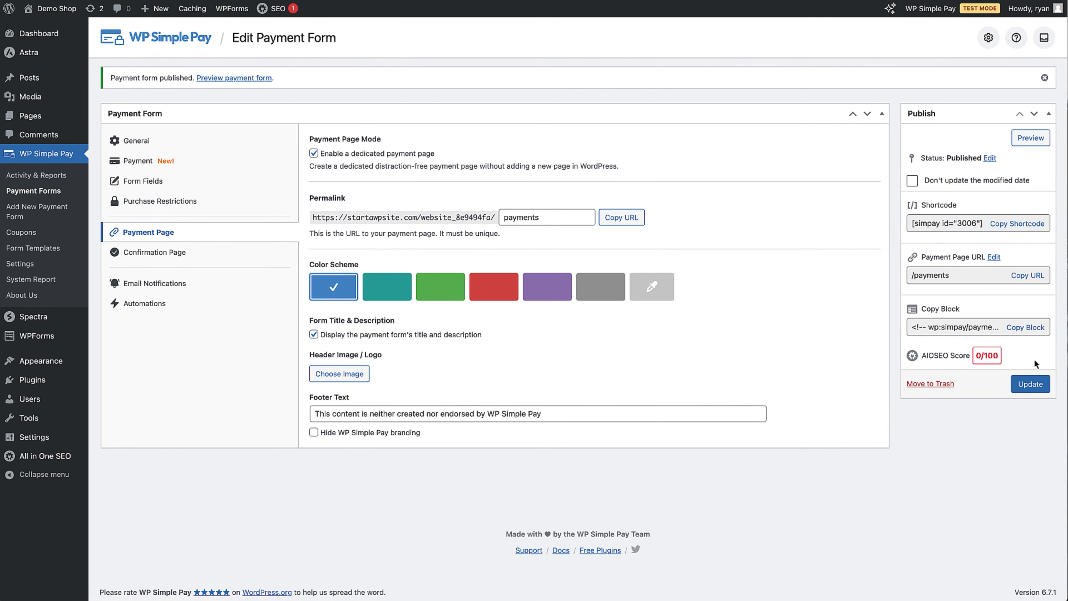
left_click(631, 224)
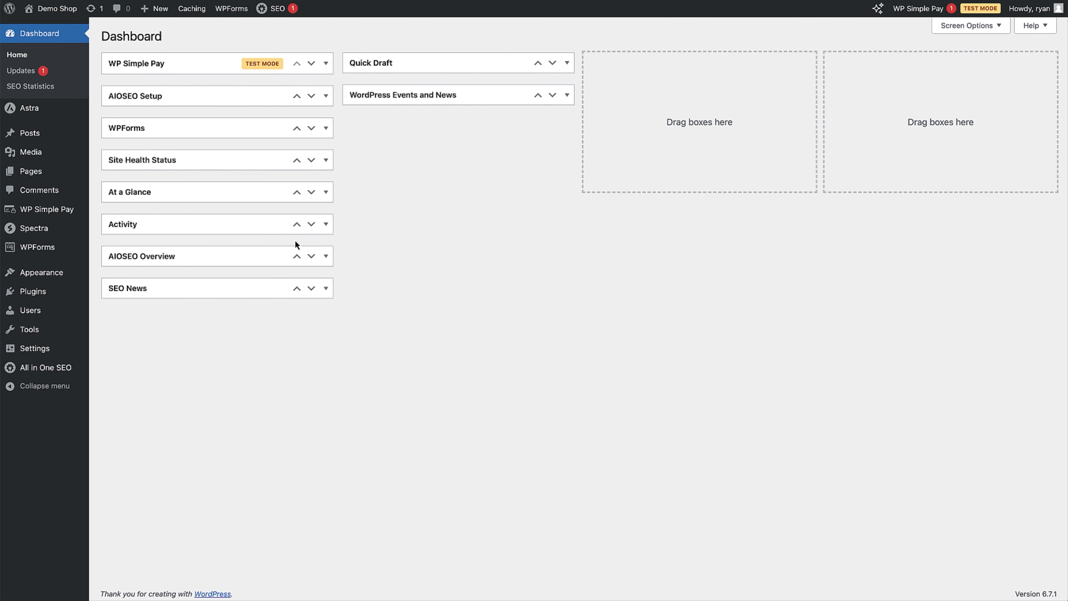
Step: Save the Stripe payment mode as Live Mode in the WP Simple Pay settings and start connecting a Stripe account
mouse_move(59, 220)
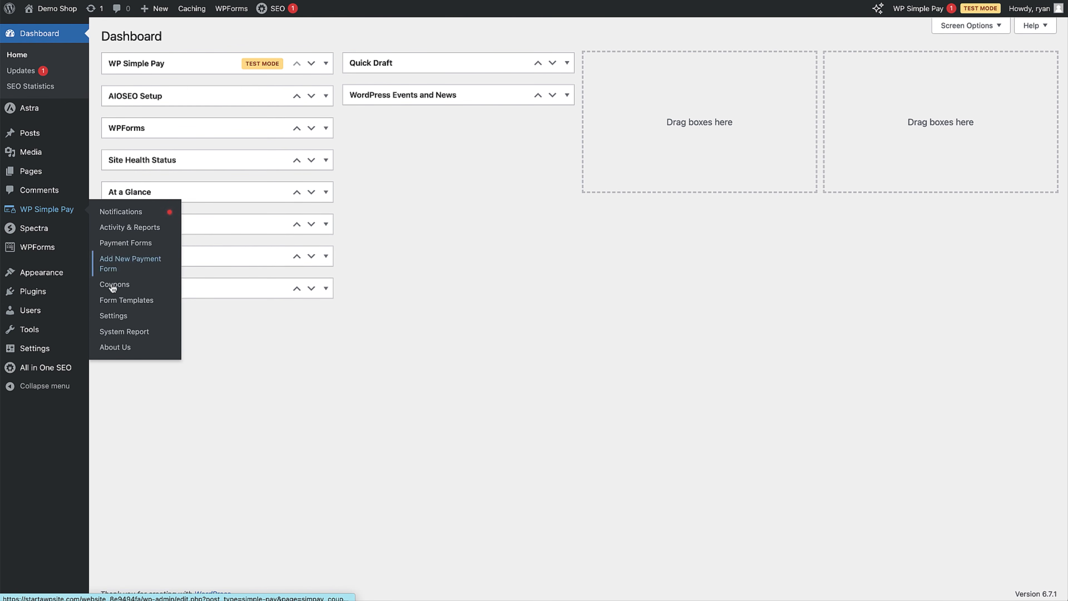
left_click(114, 316)
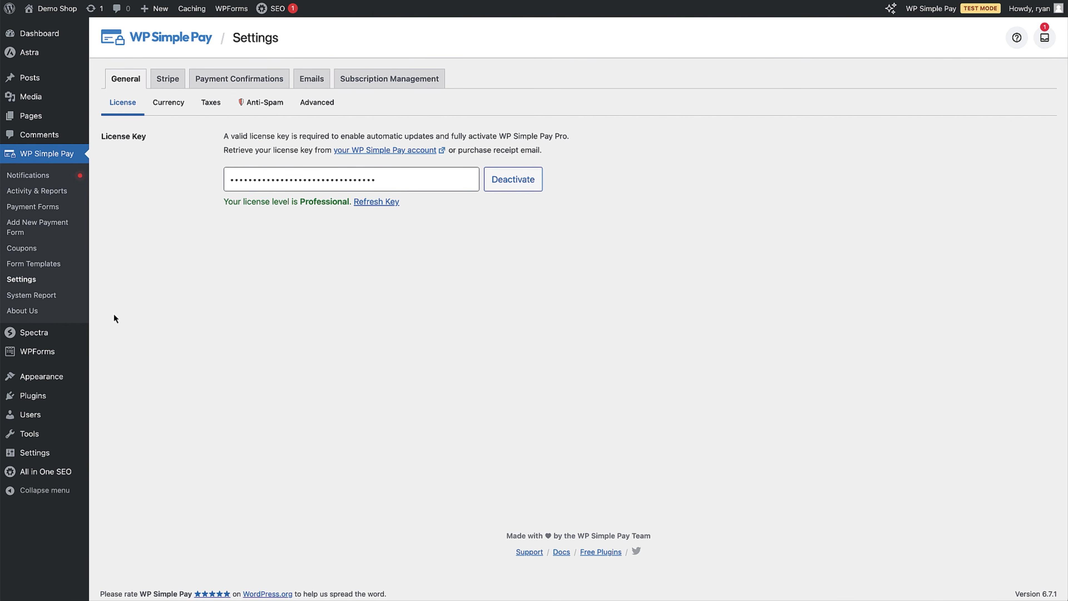
left_click(167, 78)
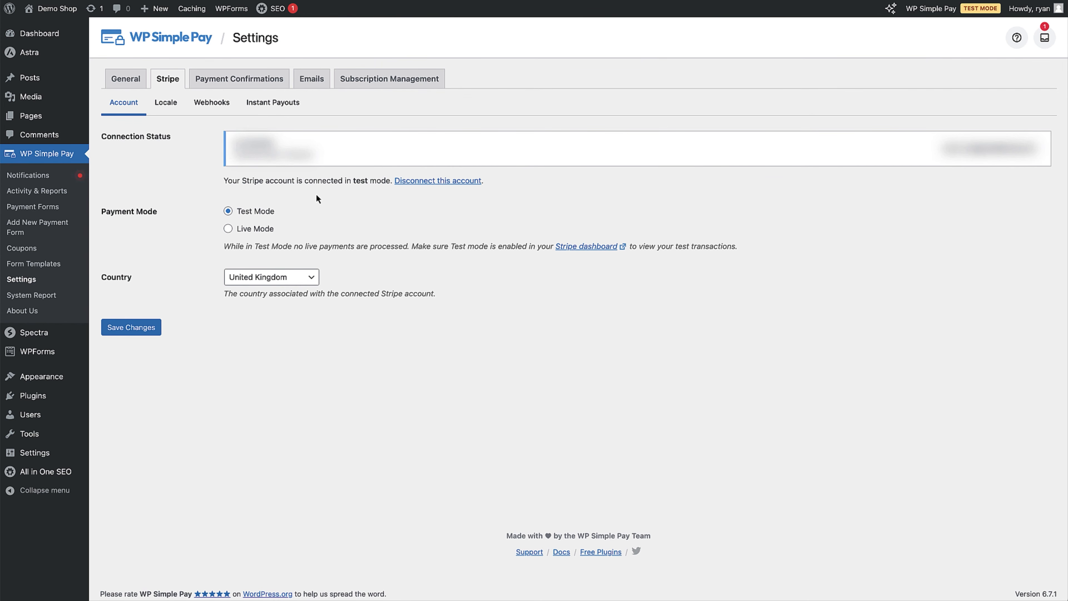
left_click(228, 229)
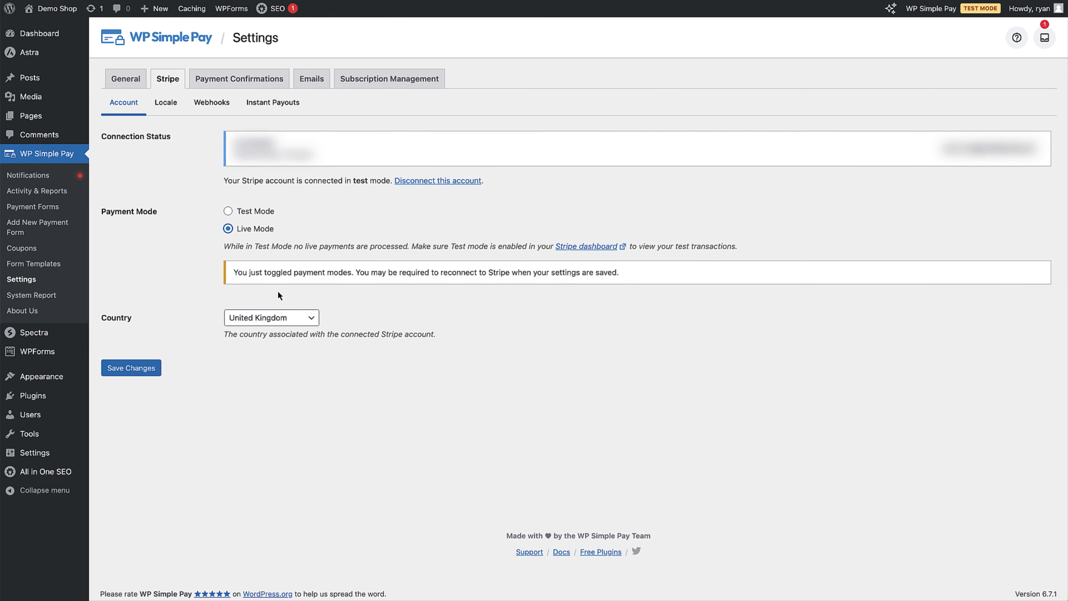
left_click(150, 362)
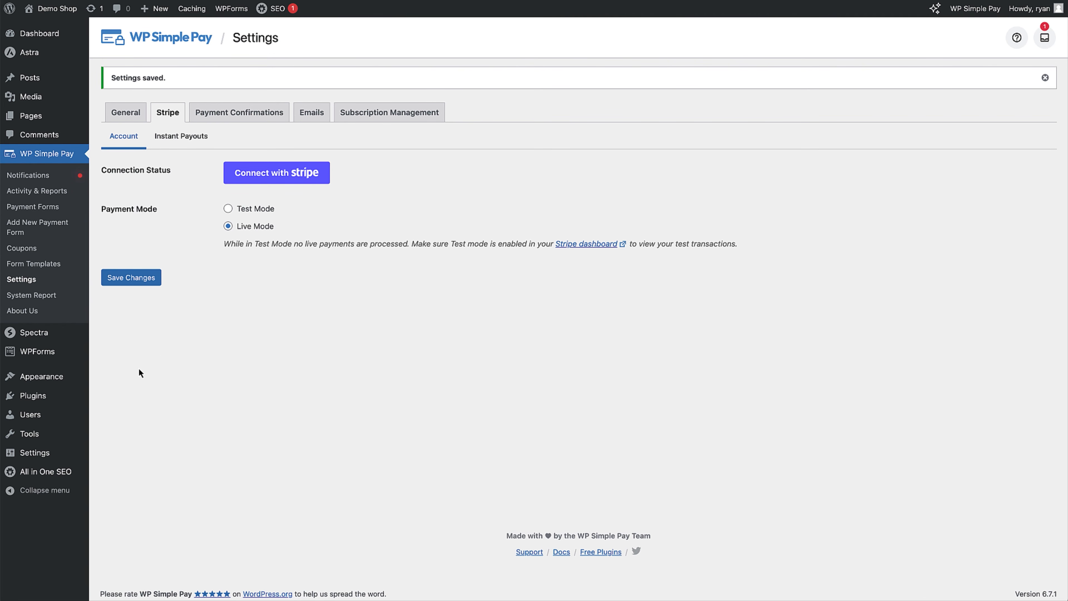
left_click(294, 174)
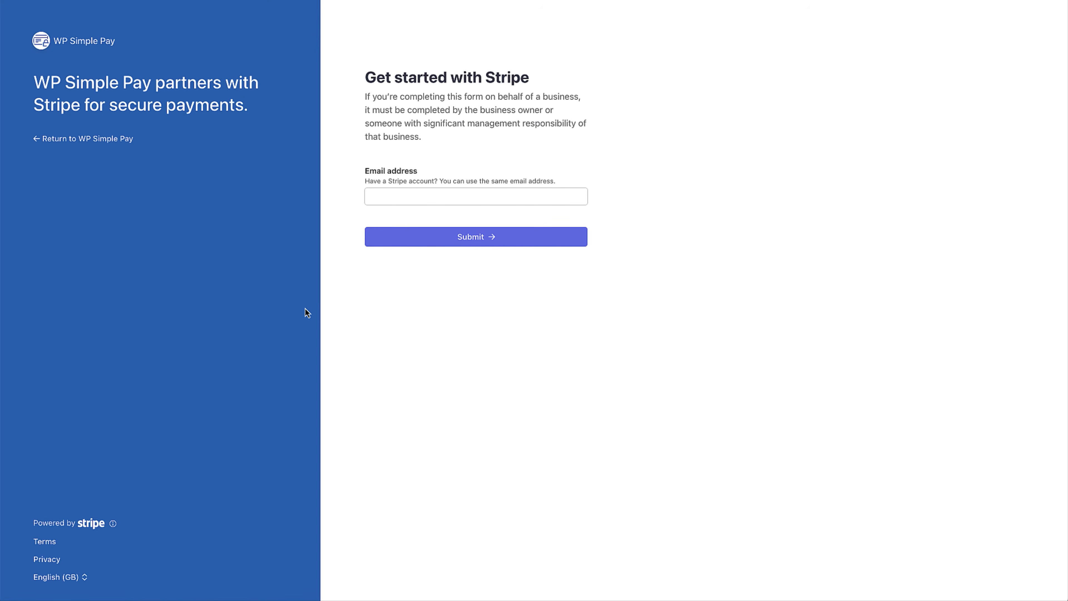